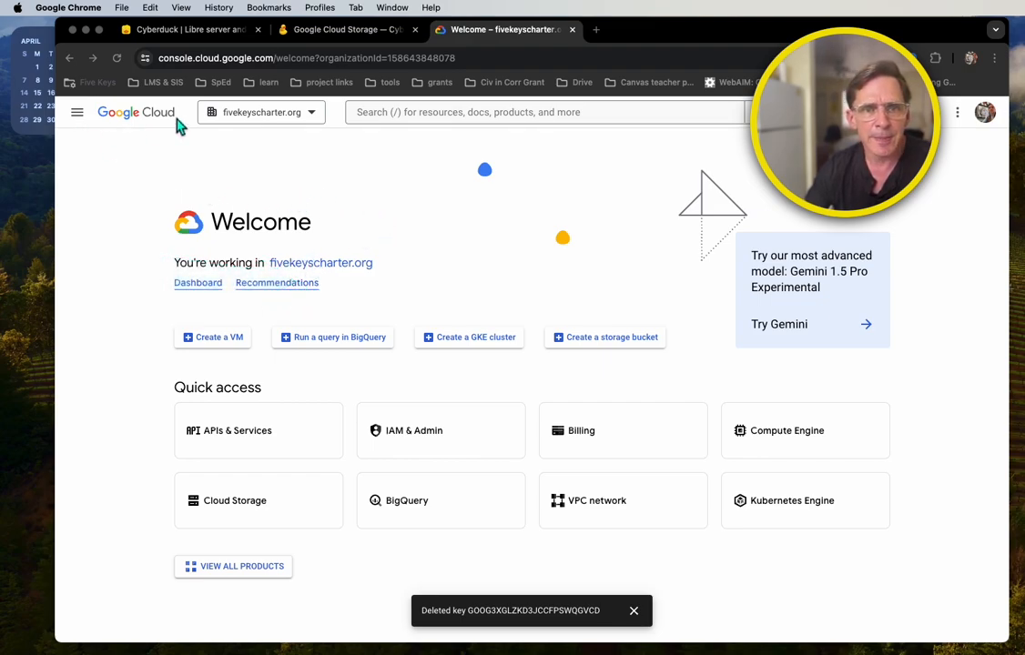
Create a new Google Cloud project named learning-toro-cyberduck under the fivekeyscharter.org organization
click(80, 115)
click(80, 115)
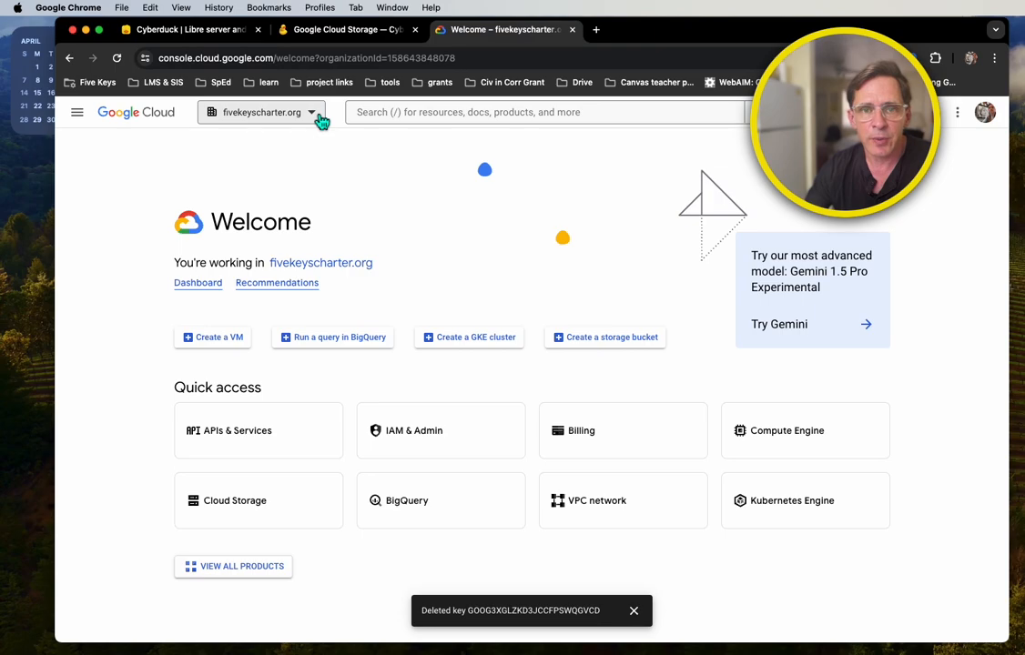
click(312, 113)
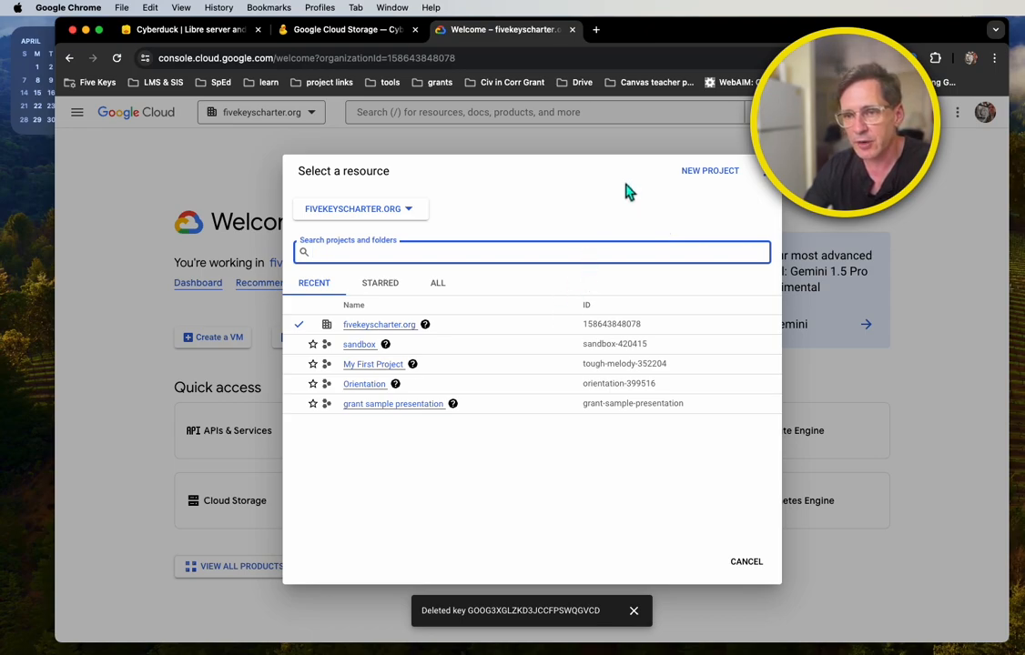
click(706, 174)
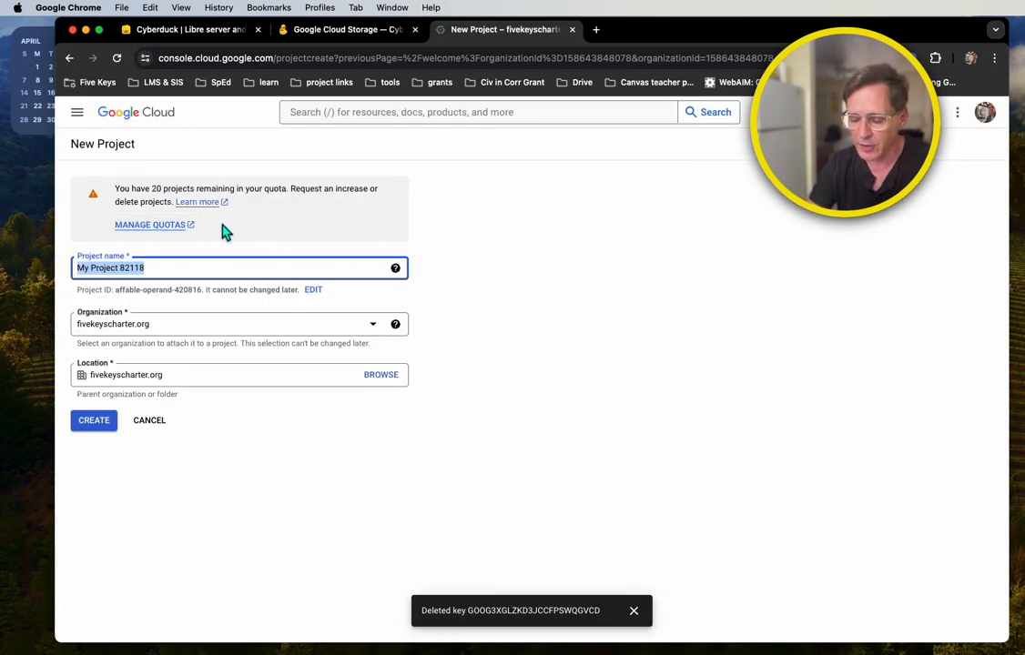
text(learning-toro-cyberduck)
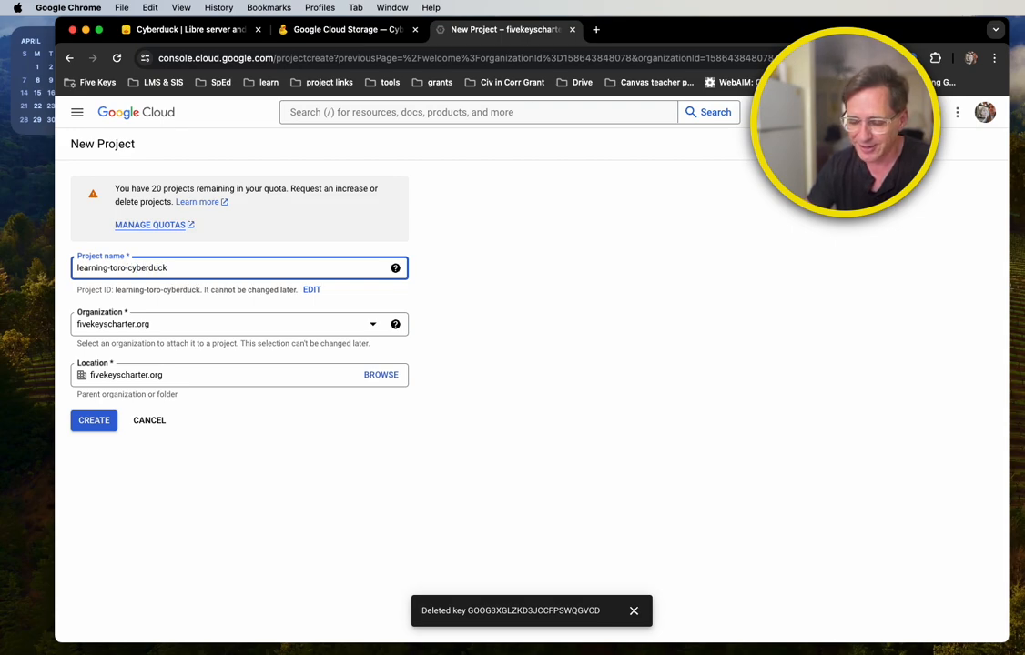
text(o)
text(gle-)
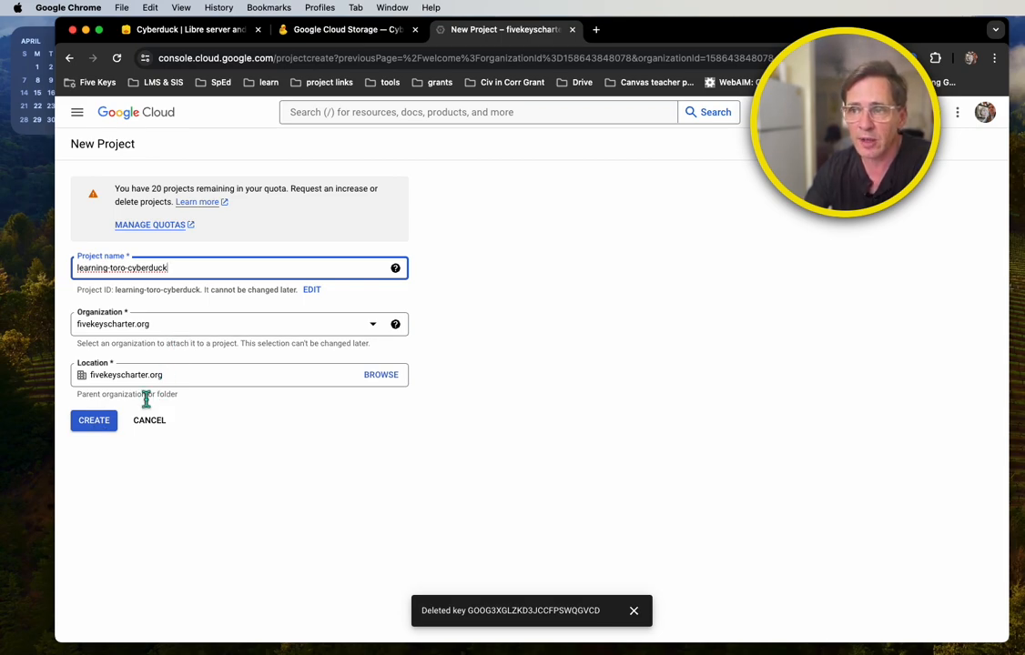
click(94, 422)
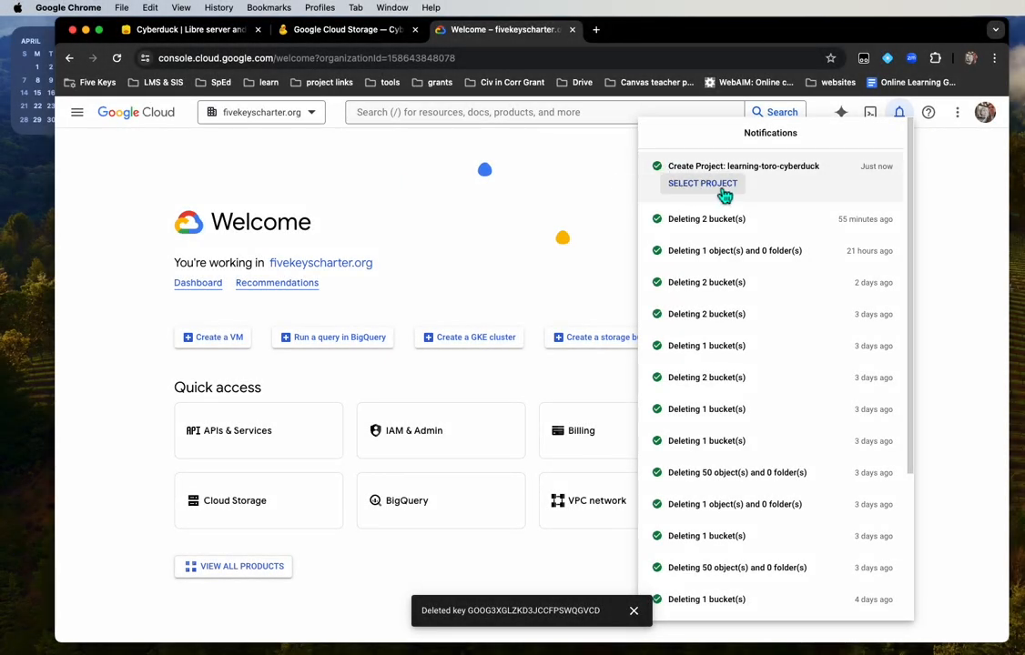
Switch the console to the learning-toro-cyberduck project and check that it is the selected resource
click(722, 191)
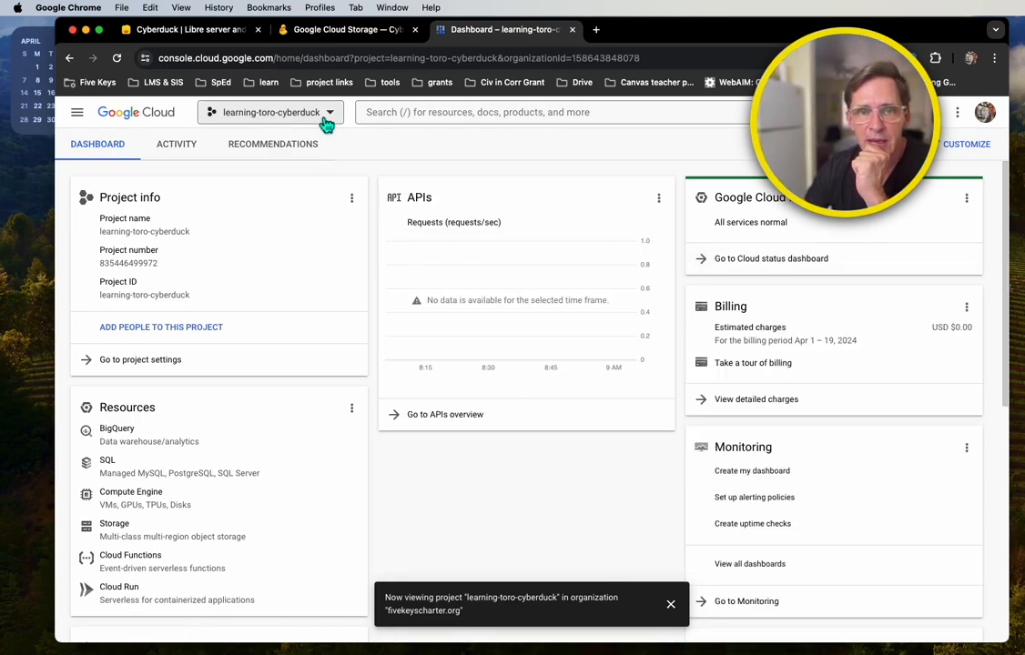
click(325, 118)
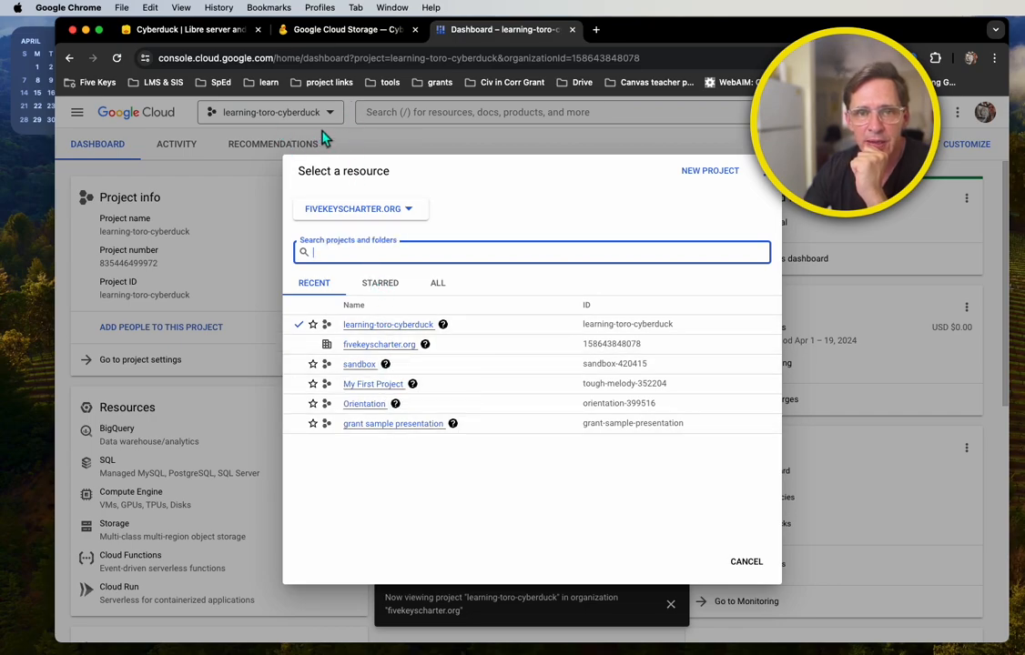
click(360, 132)
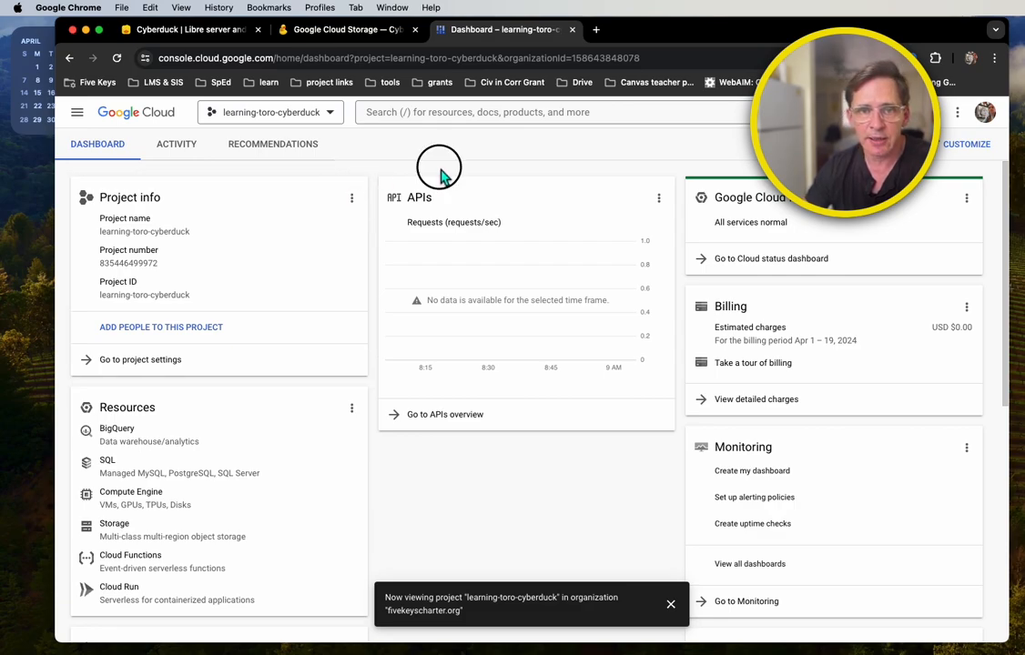
Start a new Cloud Storage bucket in the project and name it orientation-unit-1-demo
click(77, 113)
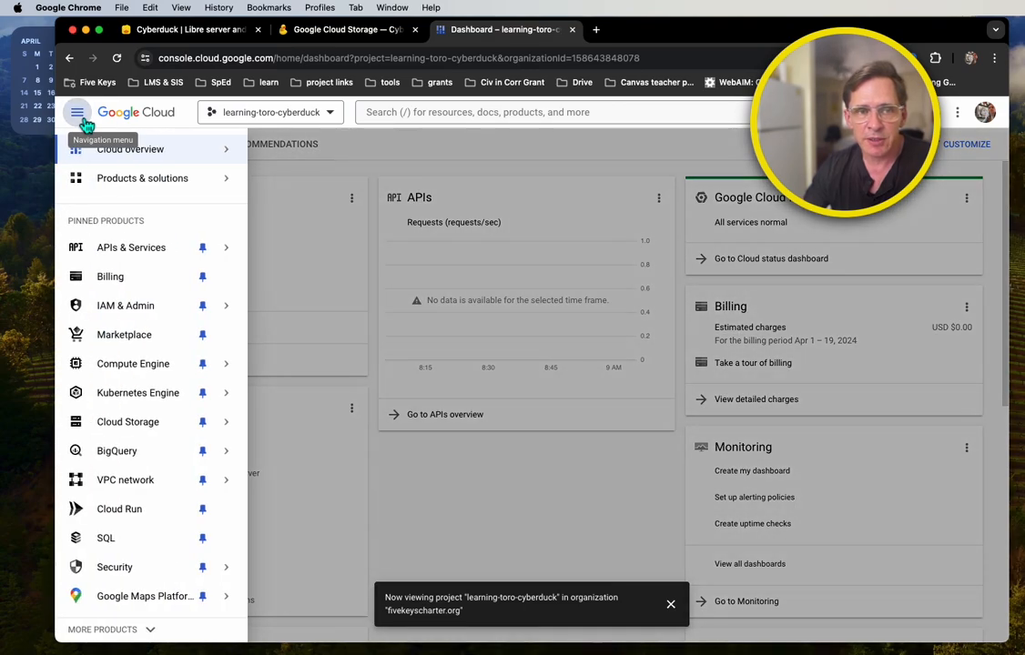
mouse_move(142, 422)
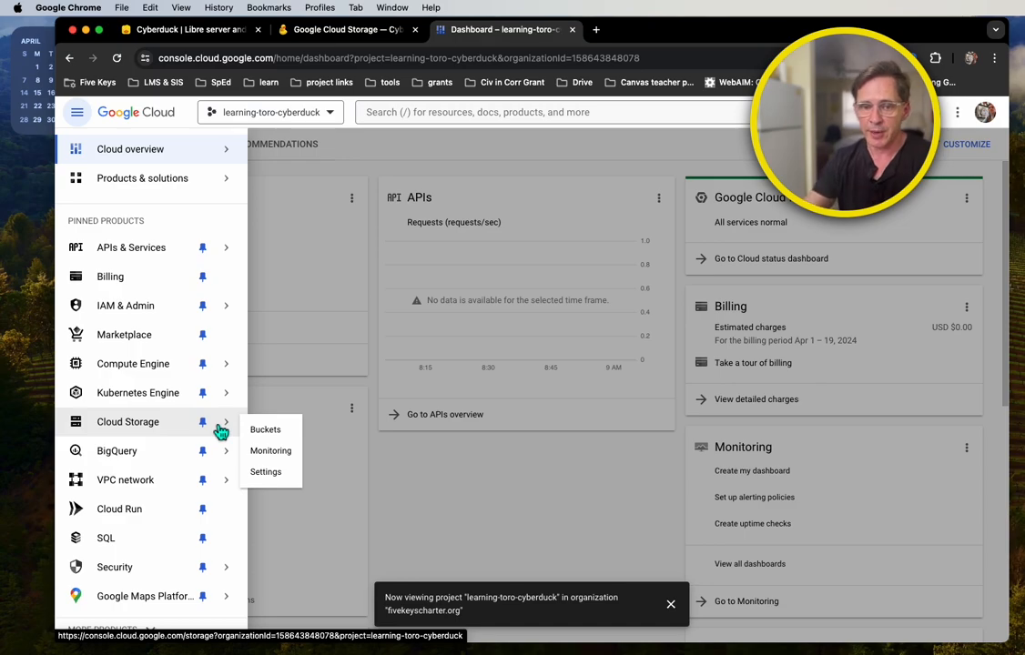
click(278, 432)
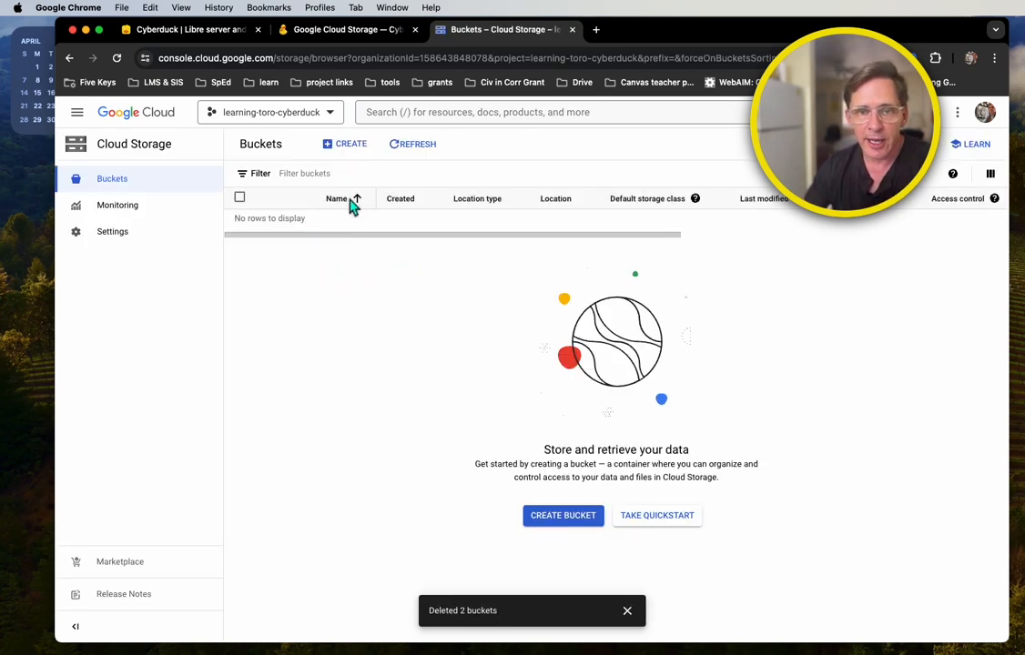
click(335, 147)
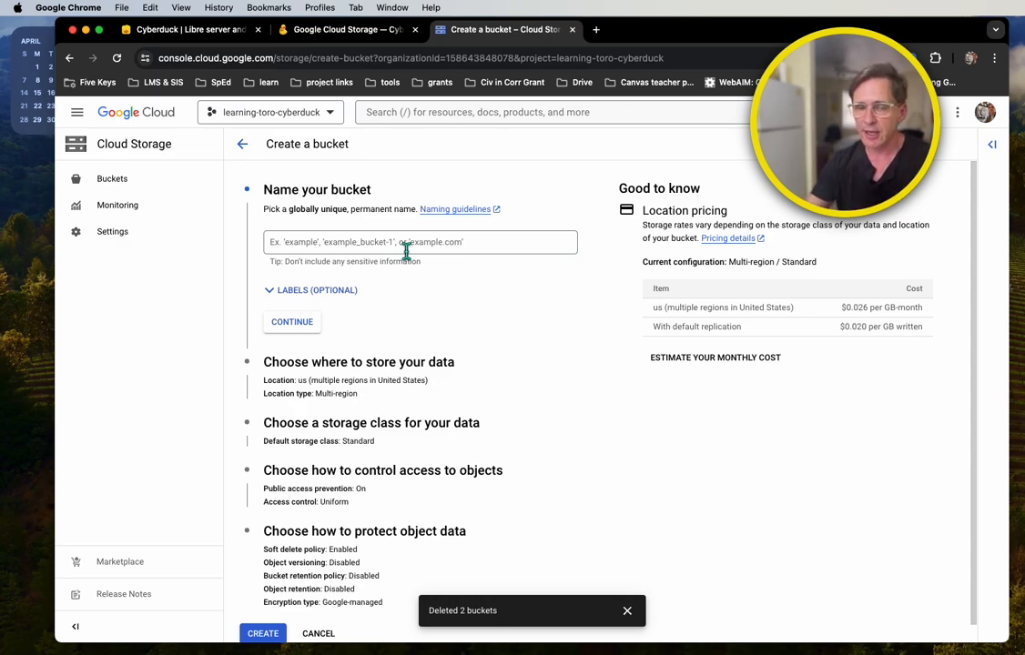
click(406, 251)
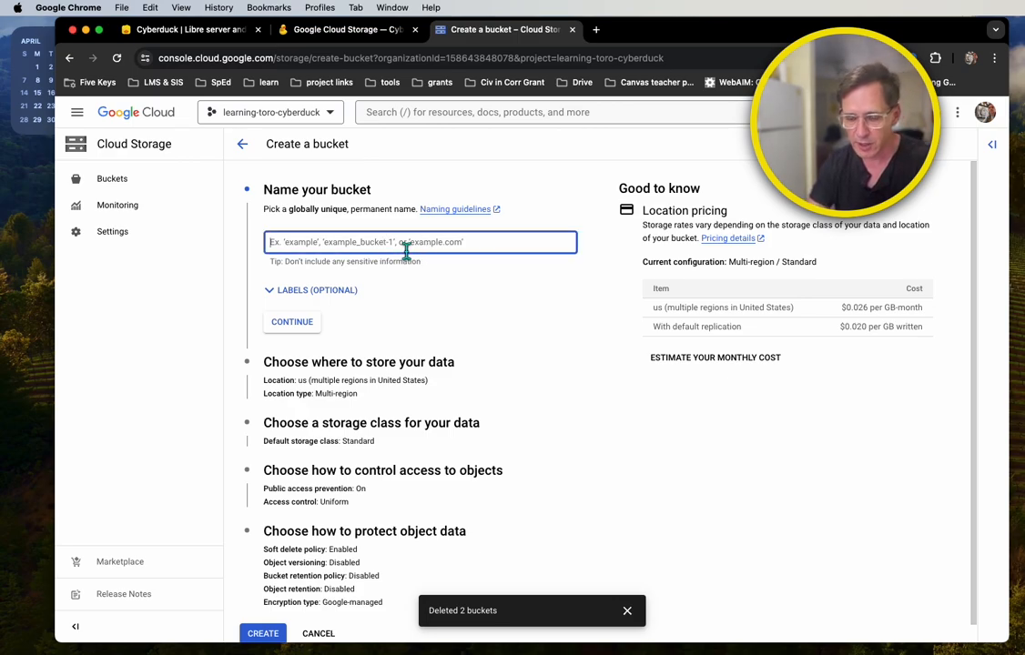
text(orientation)
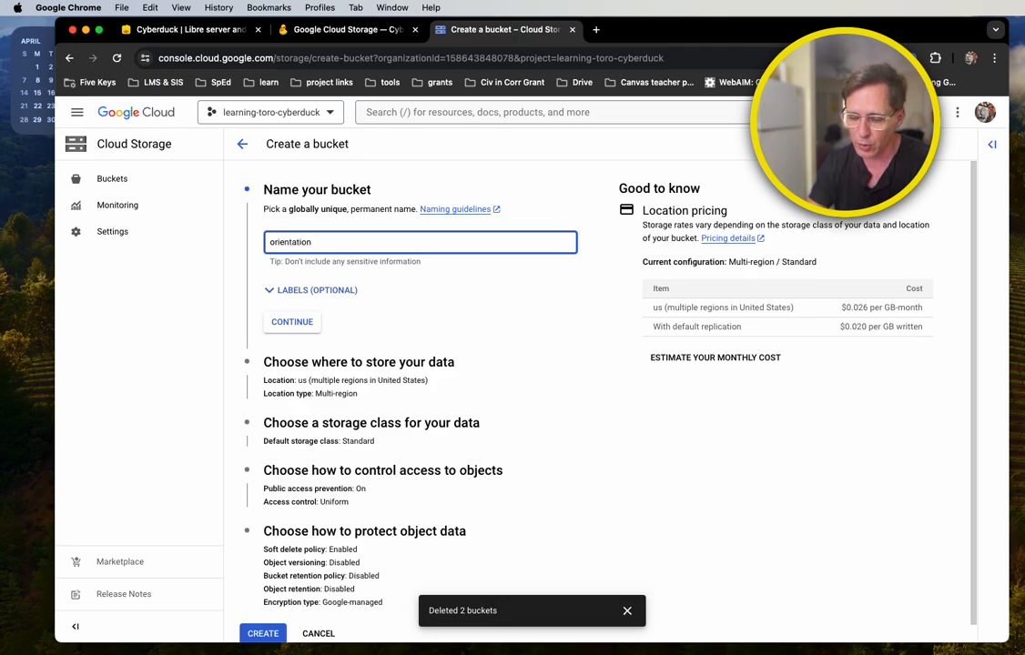
text(-uni)
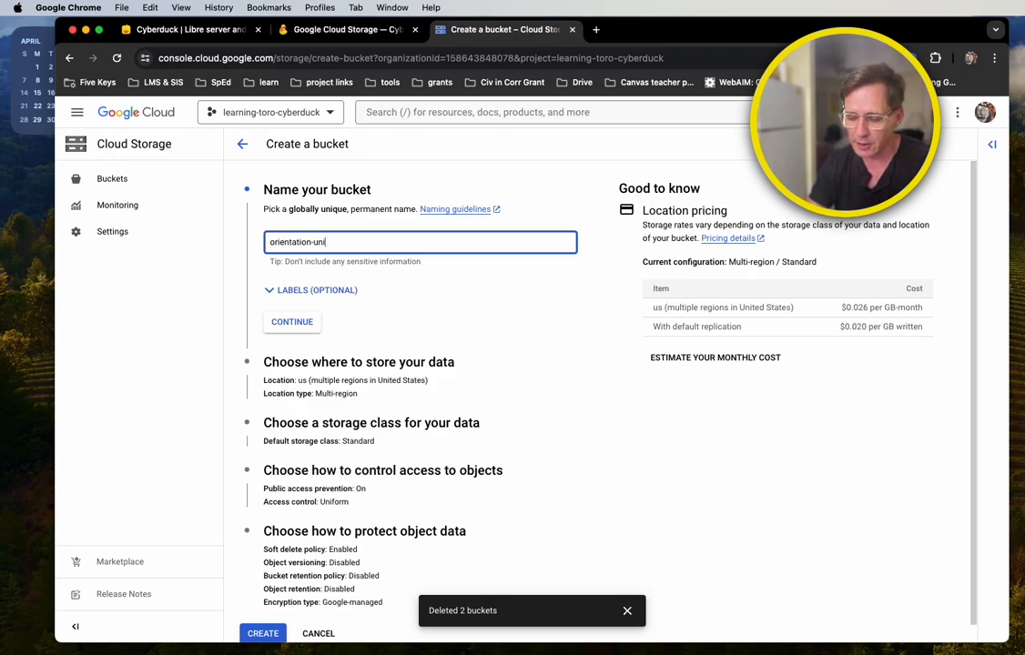
text(t-1-demo)
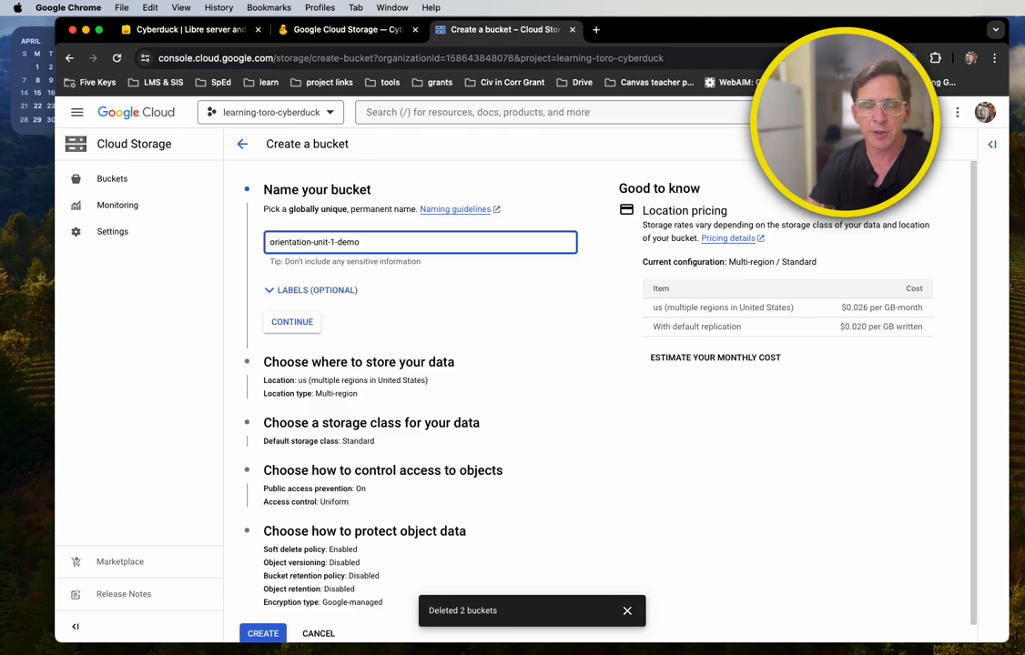
Create the bucket with the default storage settings, but without enforcing public access prevention
scroll(373, 382, down, 1)
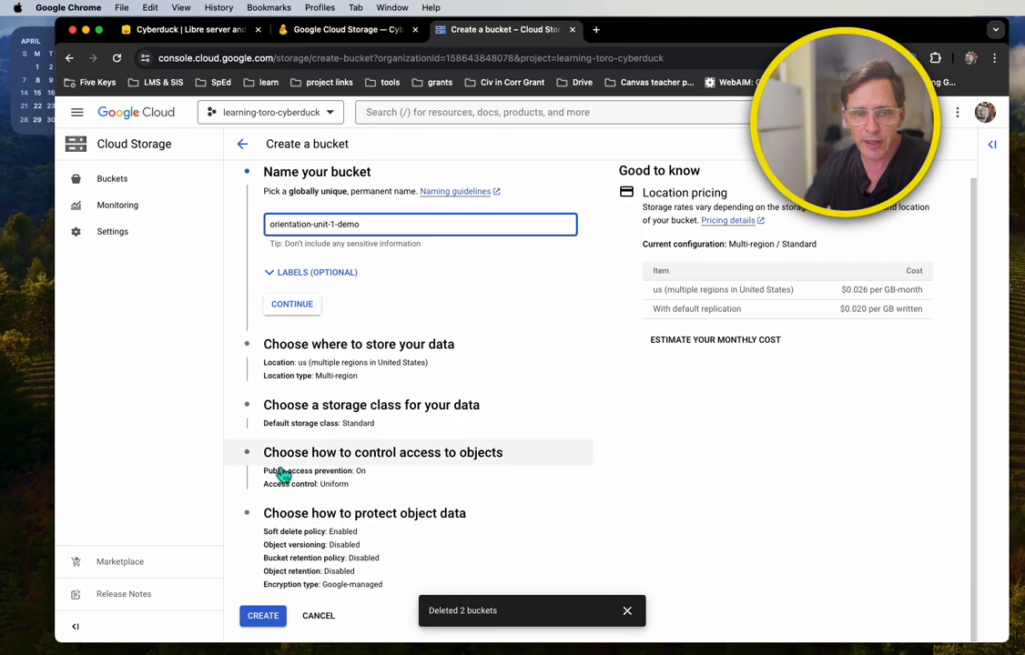
click(263, 616)
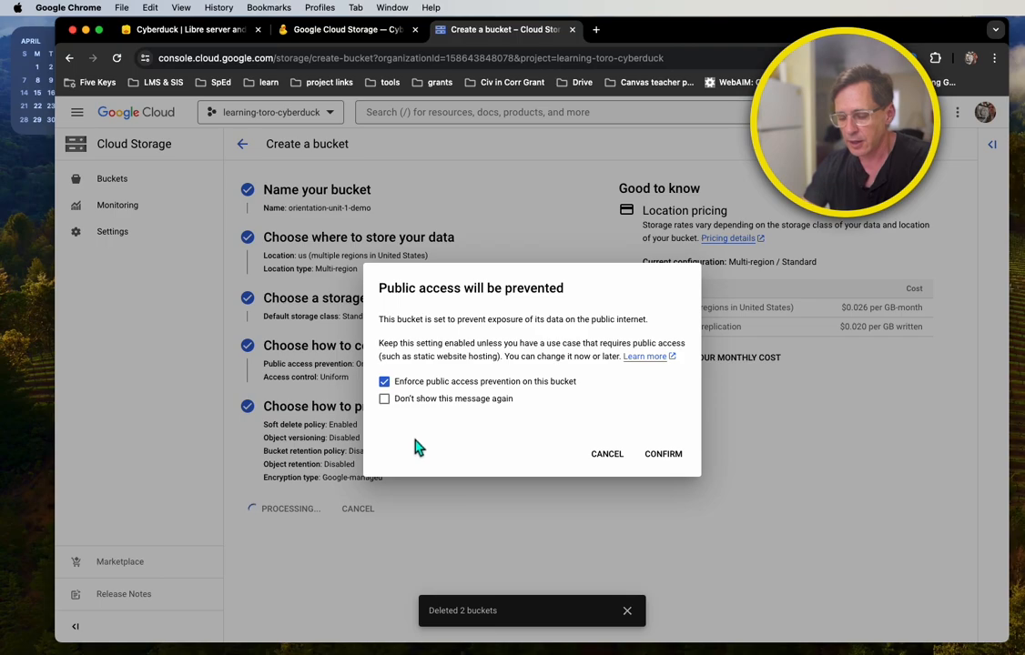
click(384, 381)
click(666, 454)
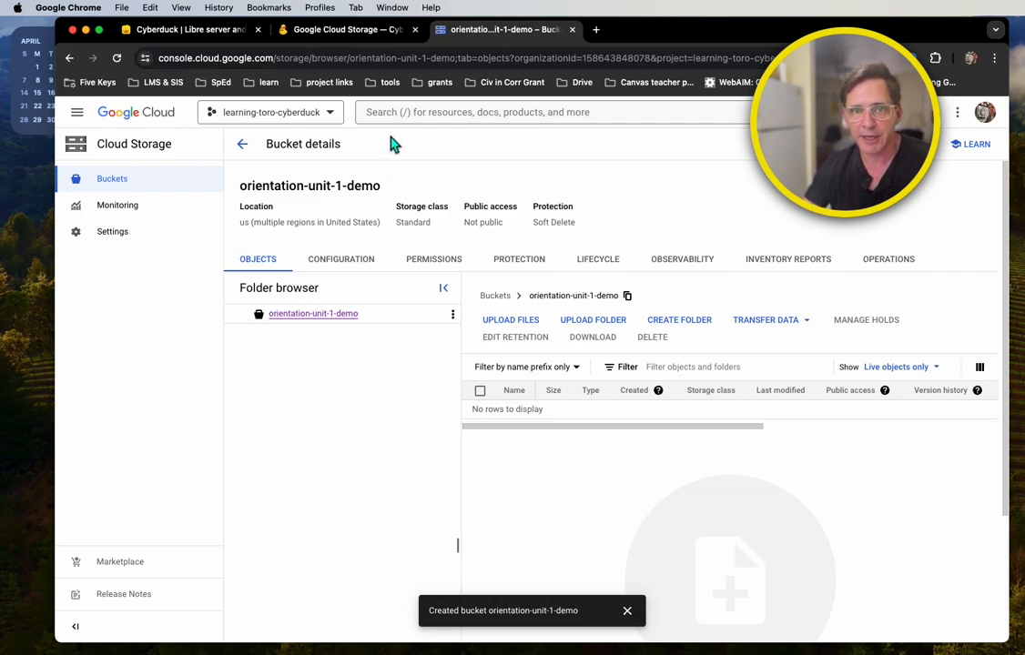
drag(455, 198, 443, 160)
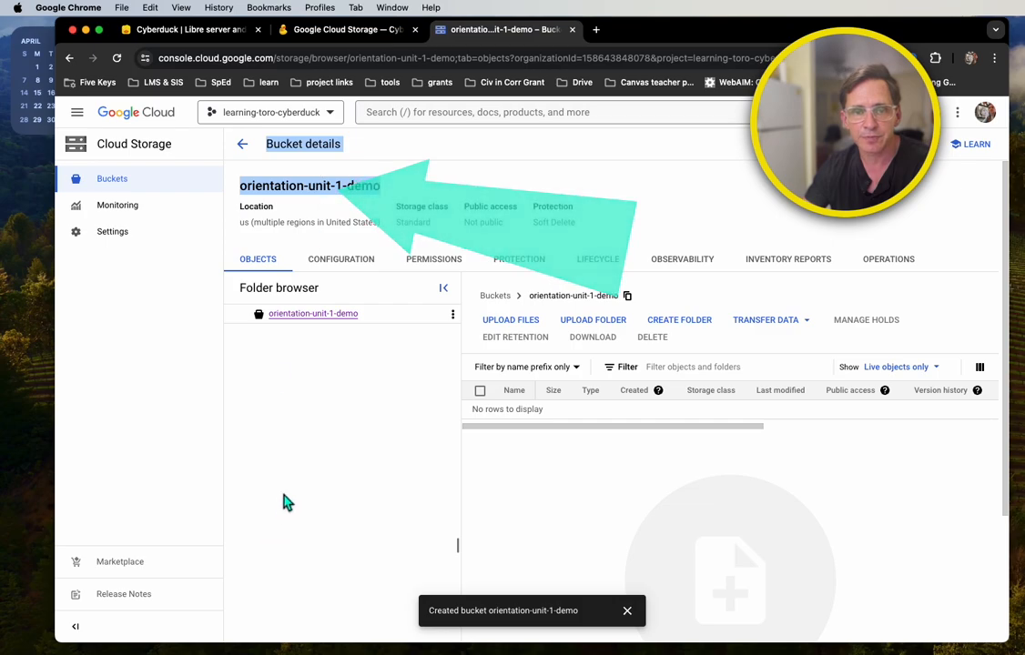
click(317, 392)
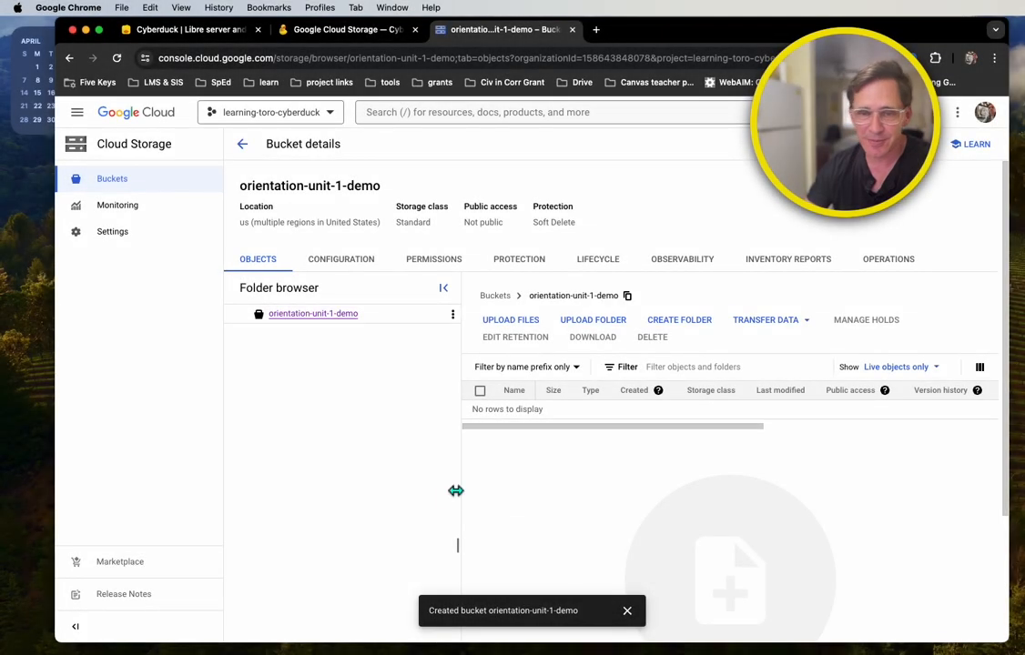
click(425, 385)
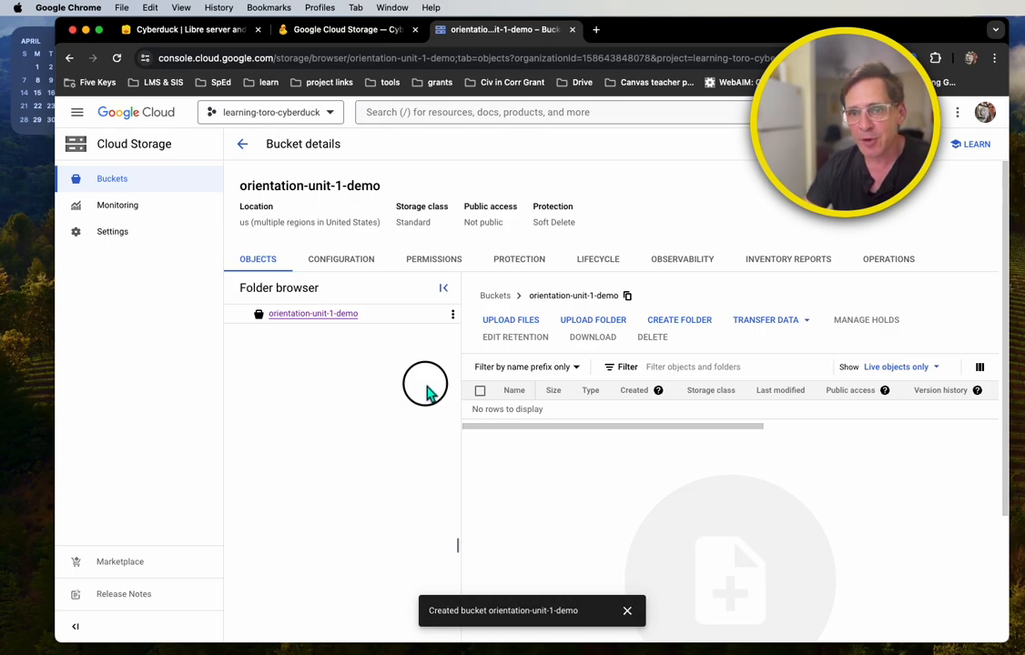
Start an access grant in the orientation-unit-1-demo bucket's permissions and add allUsers as the new principal
click(442, 270)
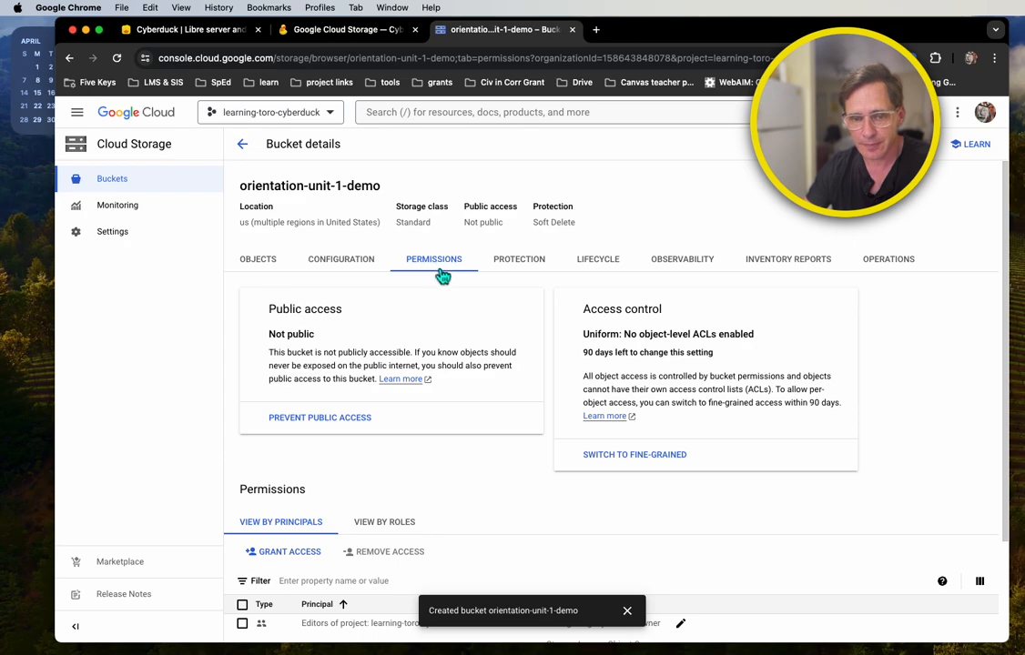
scroll(469, 449, down, 3)
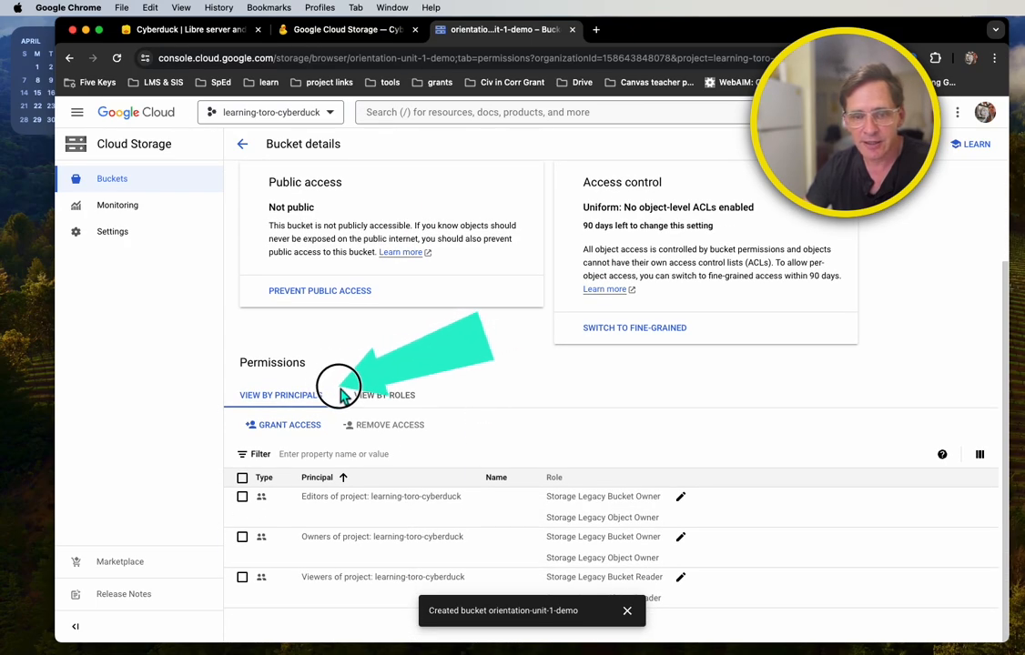
click(307, 426)
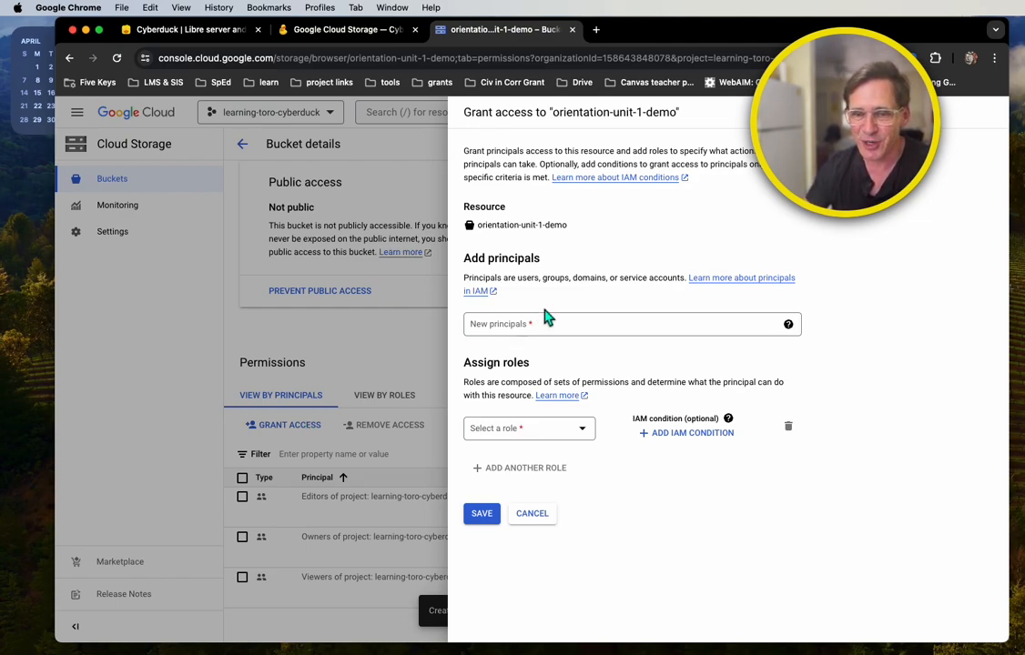
click(553, 333)
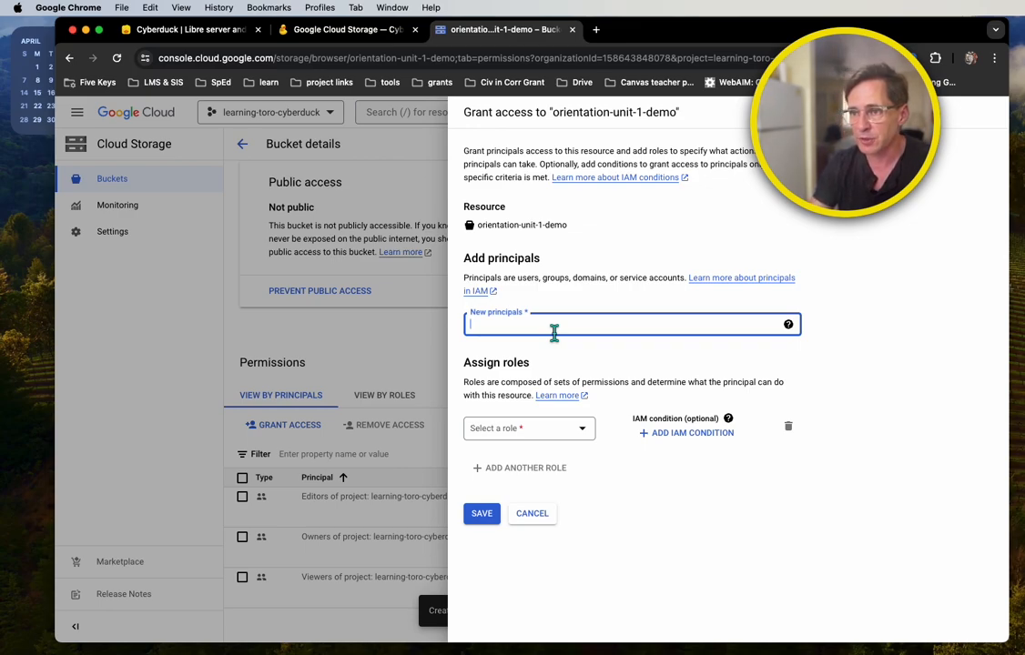
text(al)
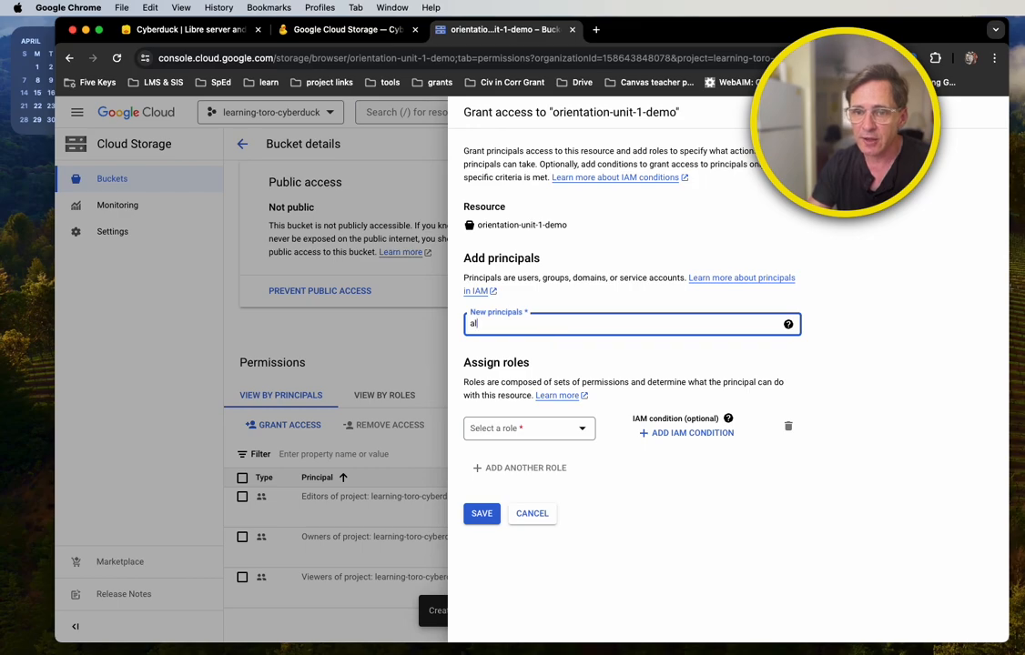
text(lUsers)
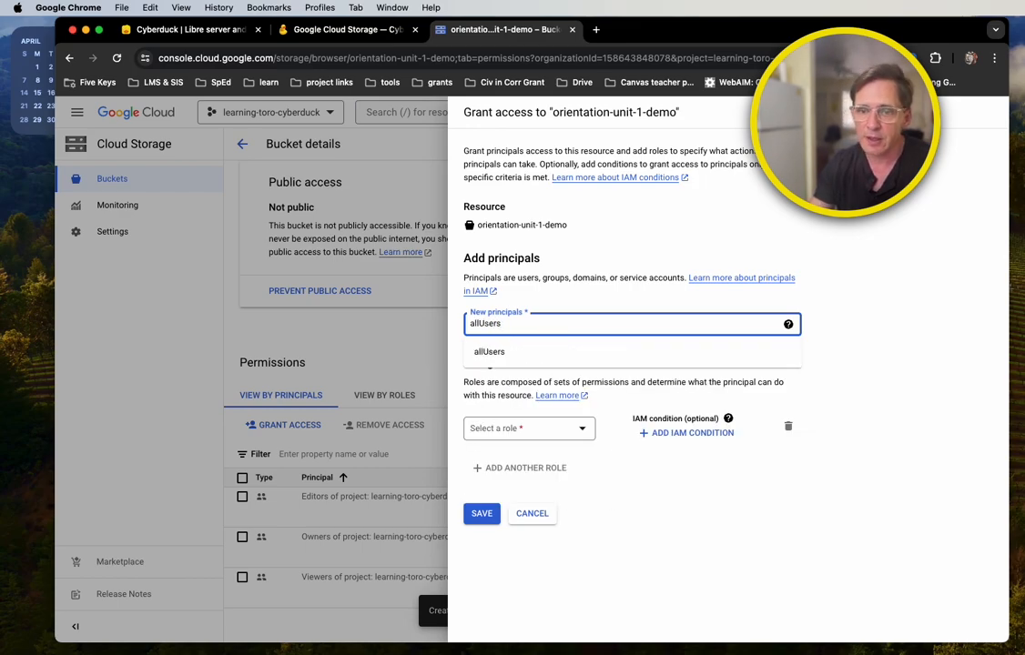
click(542, 357)
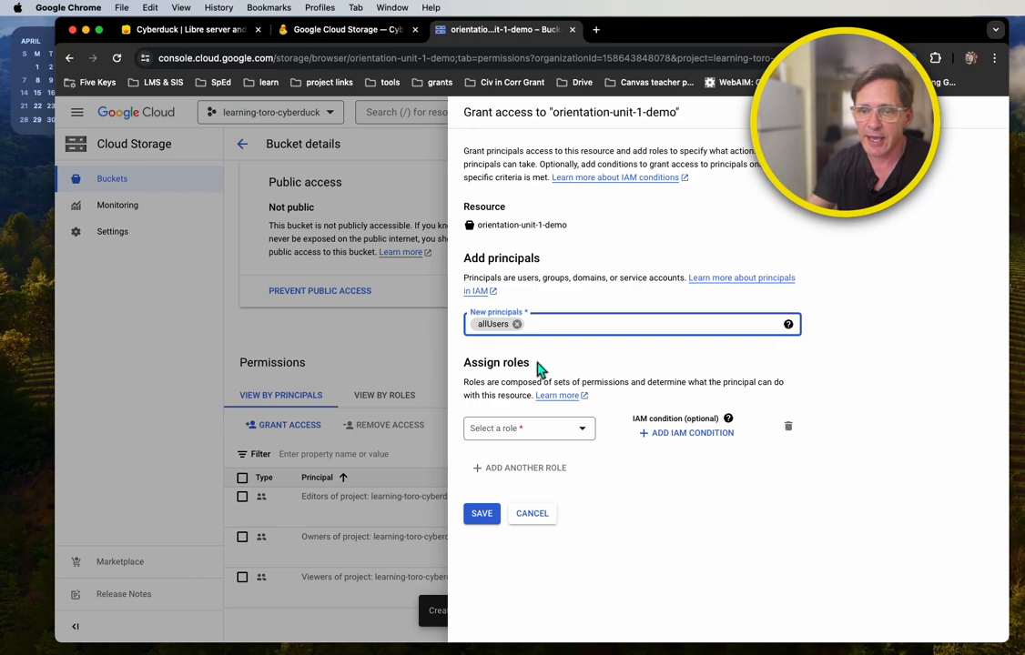
Assign allUsers the Storage Legacy Object Reader role, save the grant and allow public access to the bucket
click(587, 439)
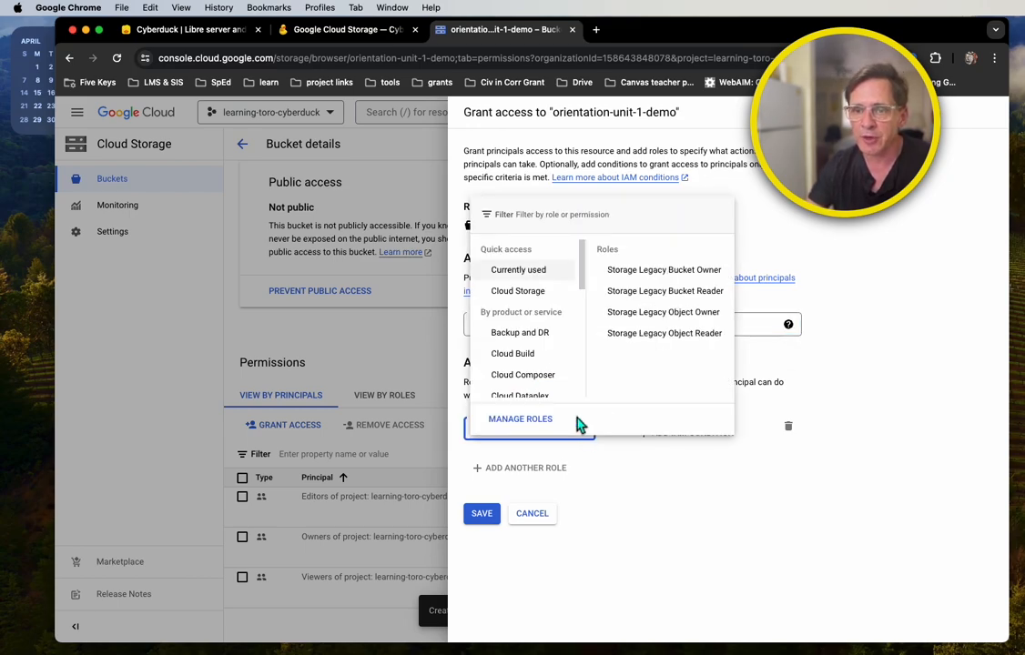
click(560, 296)
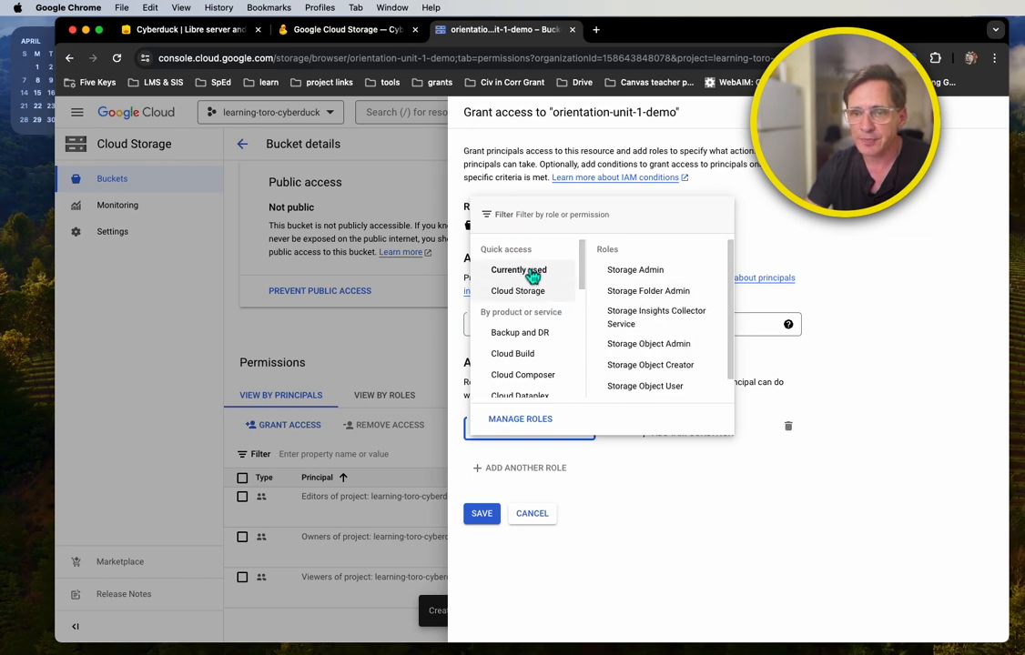
mouse_move(532, 273)
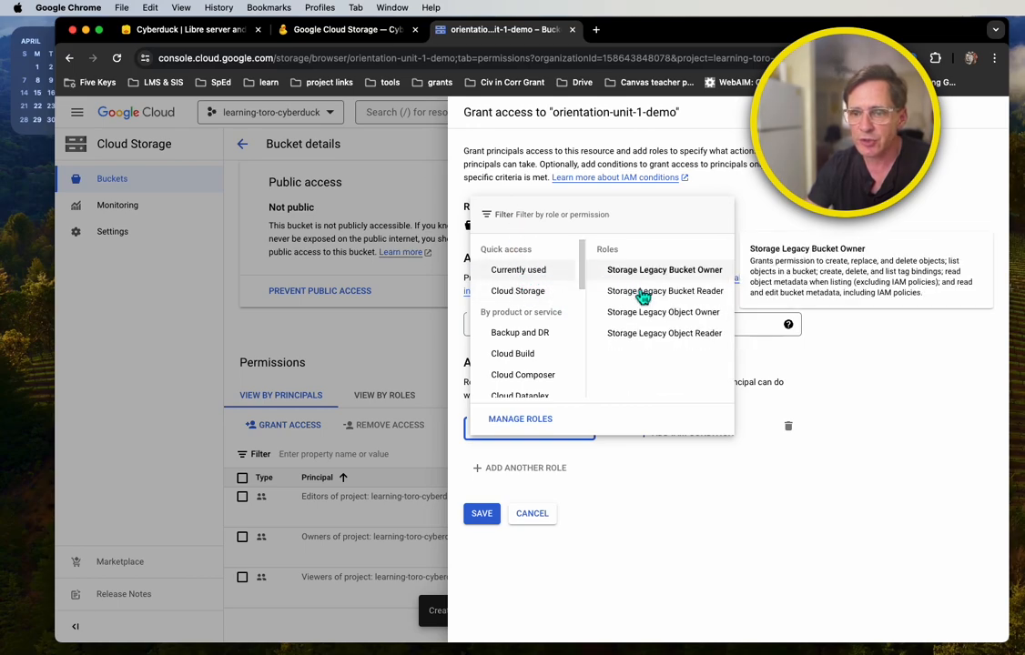
click(660, 337)
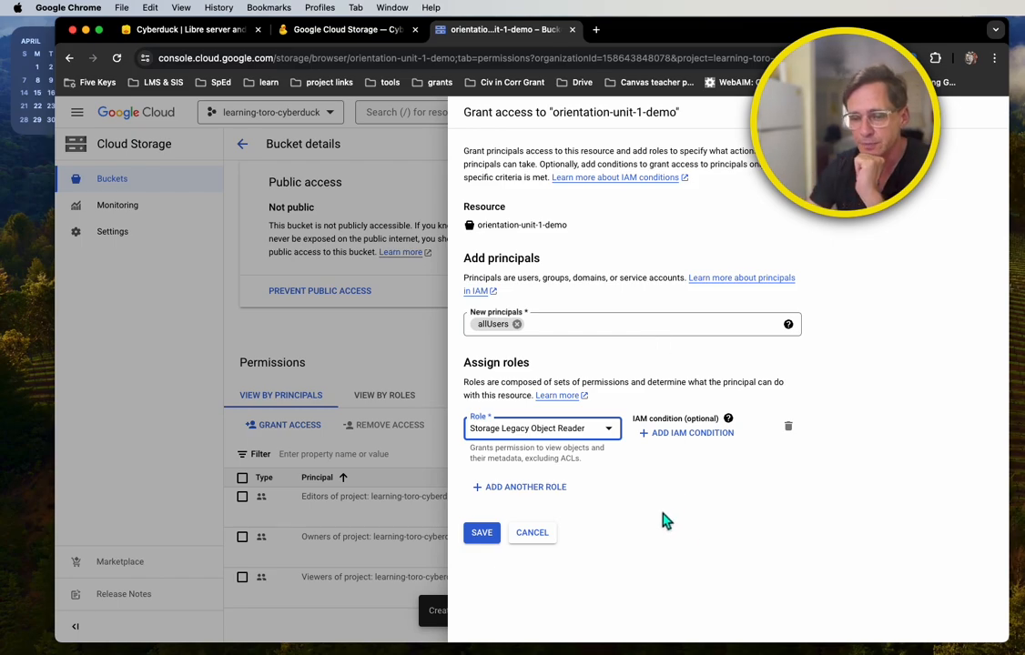
click(490, 537)
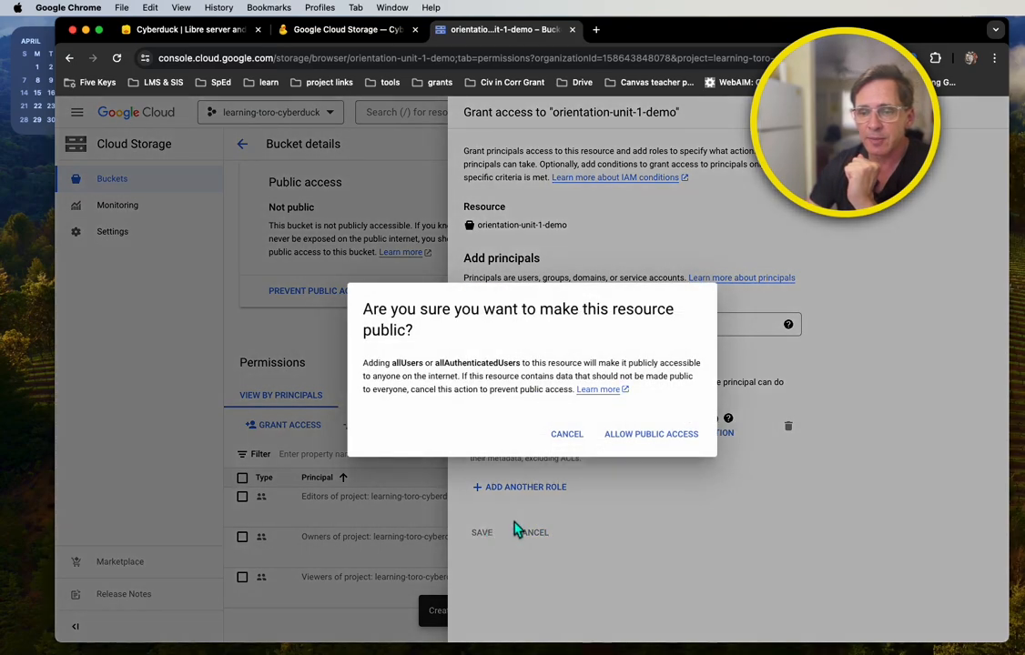
click(660, 444)
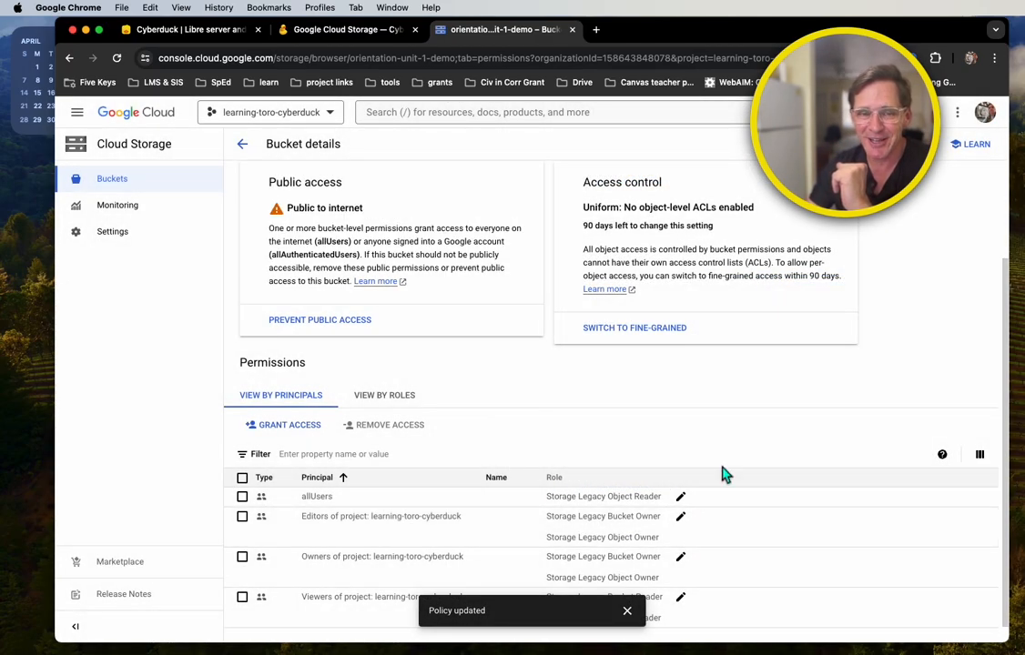
Check the bucket's updated permissions and public access status, and return to the bucket list
scroll(695, 462, down, 1)
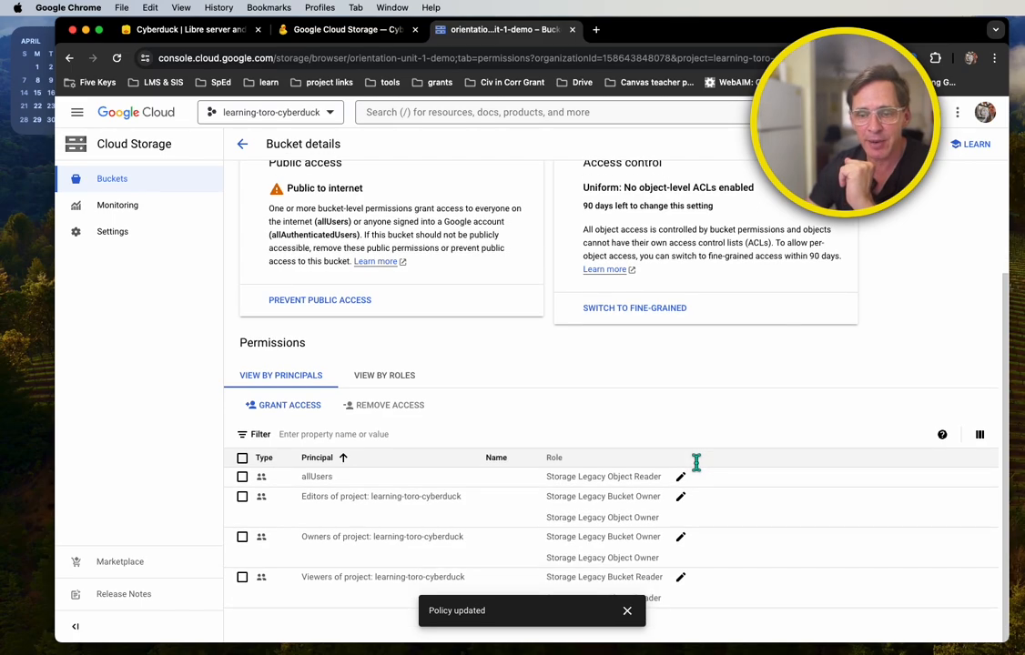
scroll(696, 464, up, 3)
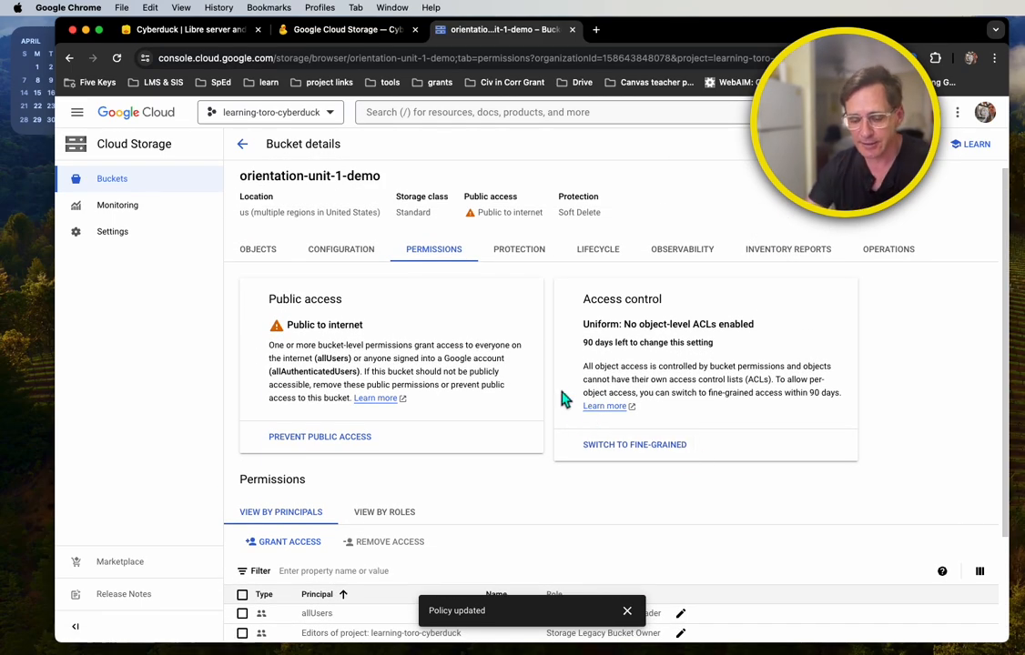
drag(375, 325, 304, 325)
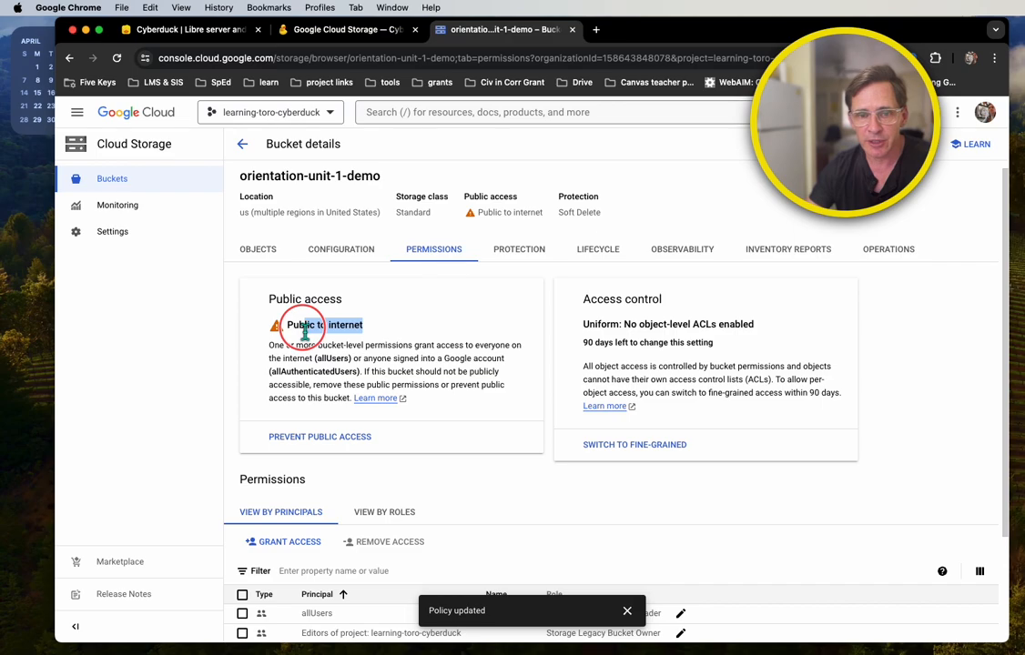
click(535, 337)
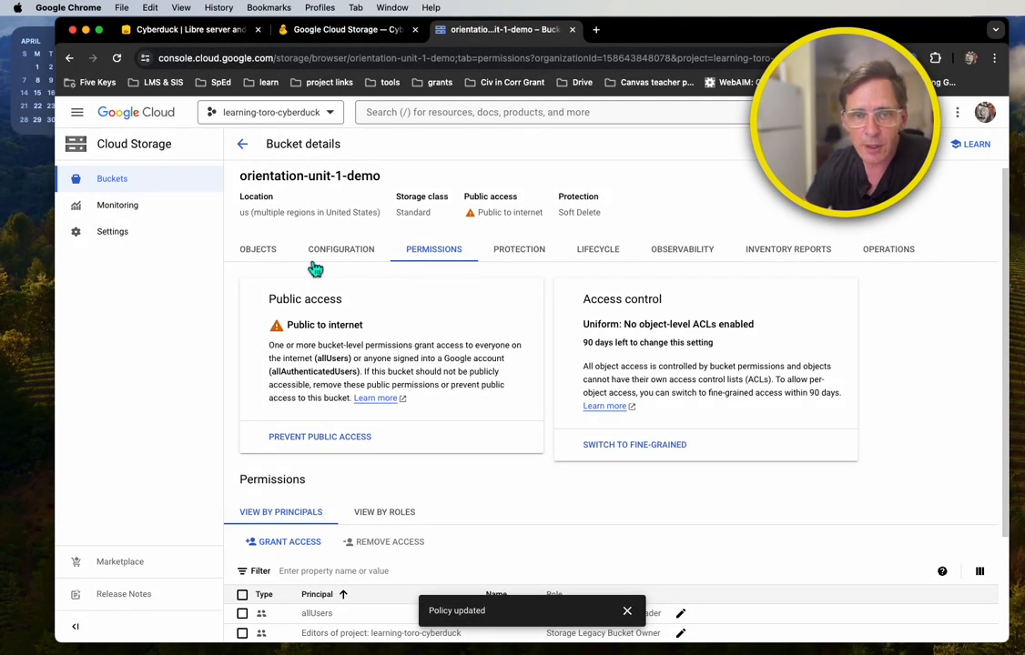
click(257, 150)
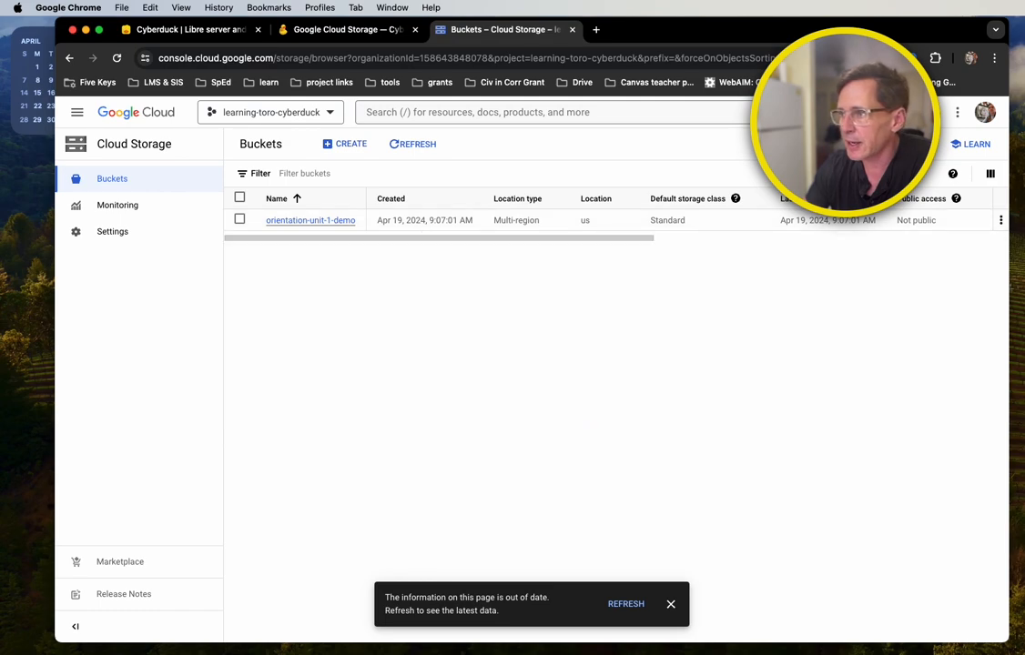
Switch to Finder, bring the Orientation Unit 1 folder window into view to examine its files, and close it
key(super+Tab)
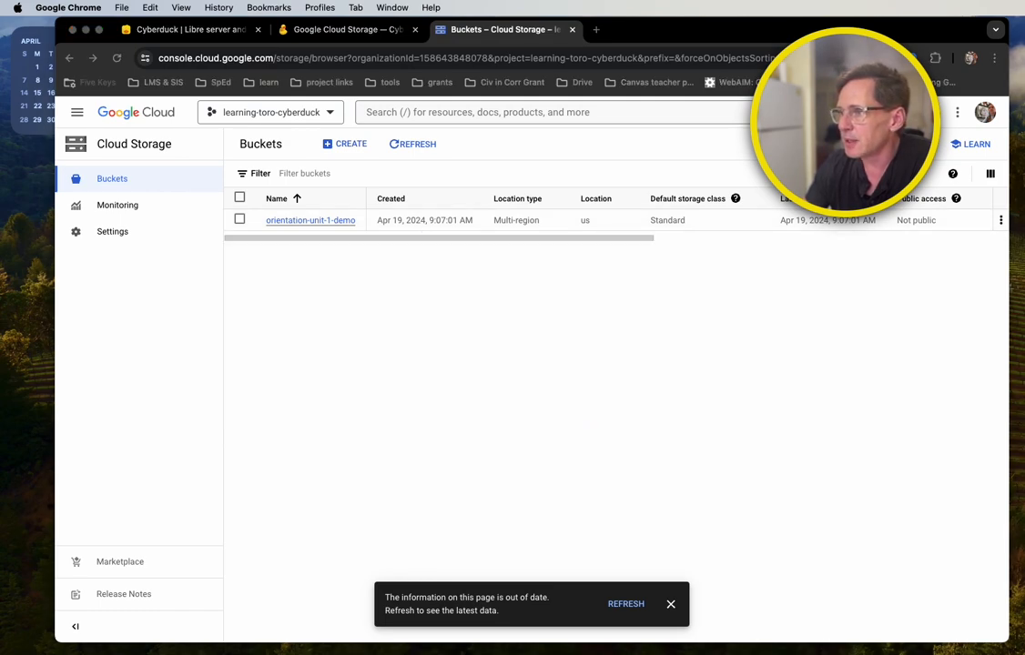
drag(1019, 330, 675, 293)
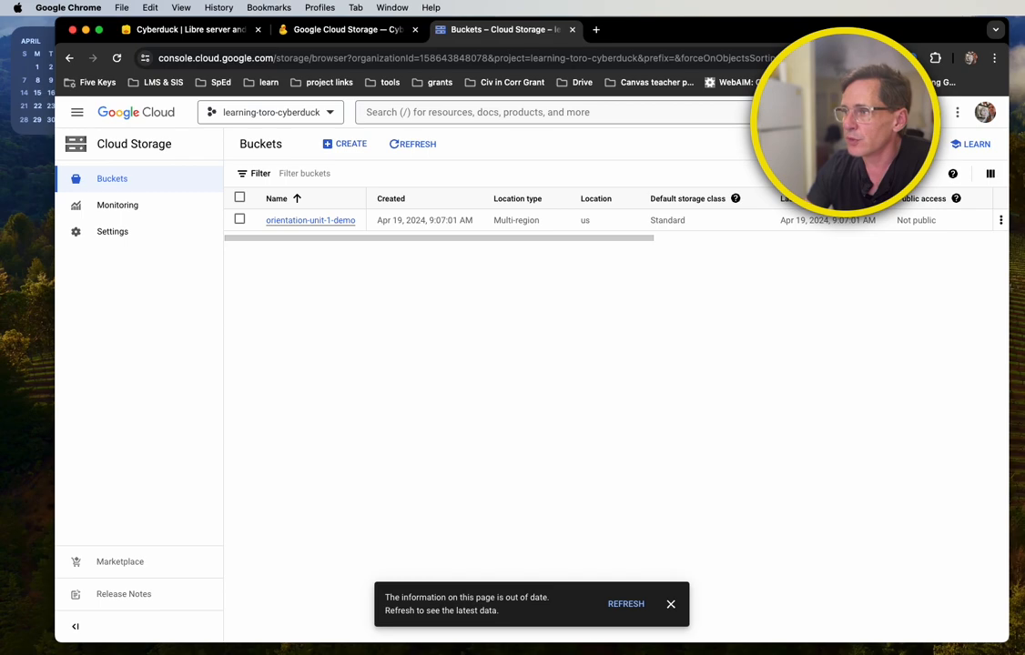
key(super+Tab)
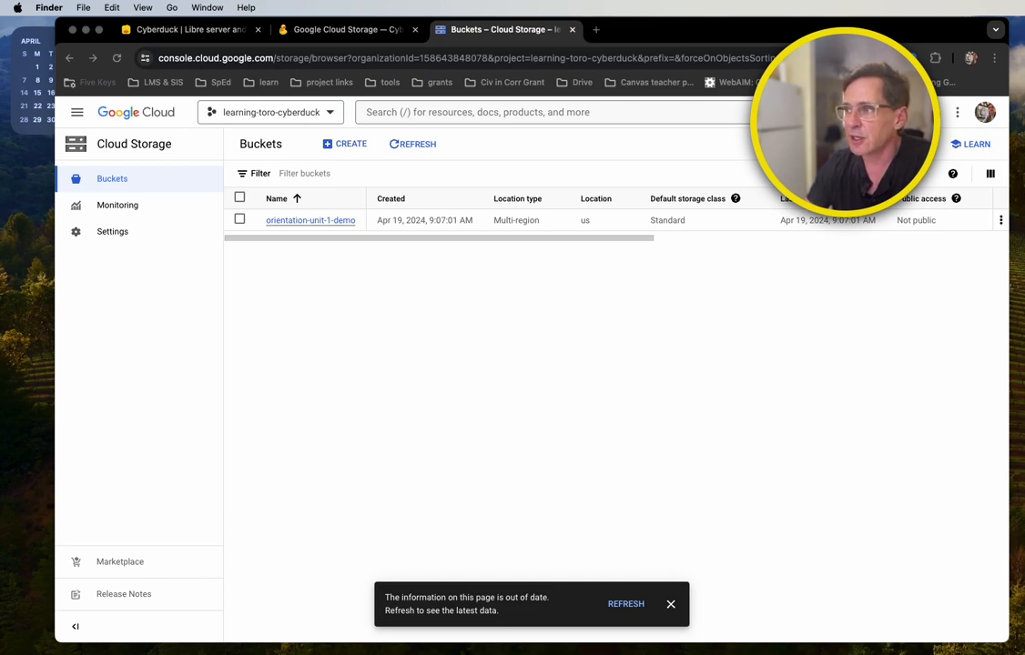
drag(1023, 133, 278, 157)
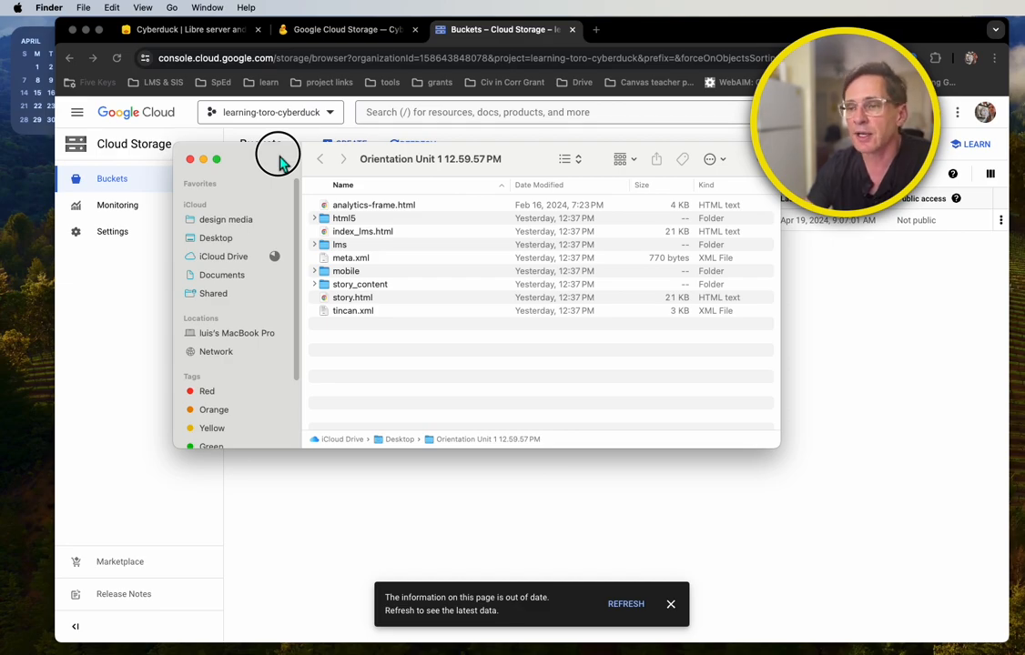
drag(280, 162, 355, 174)
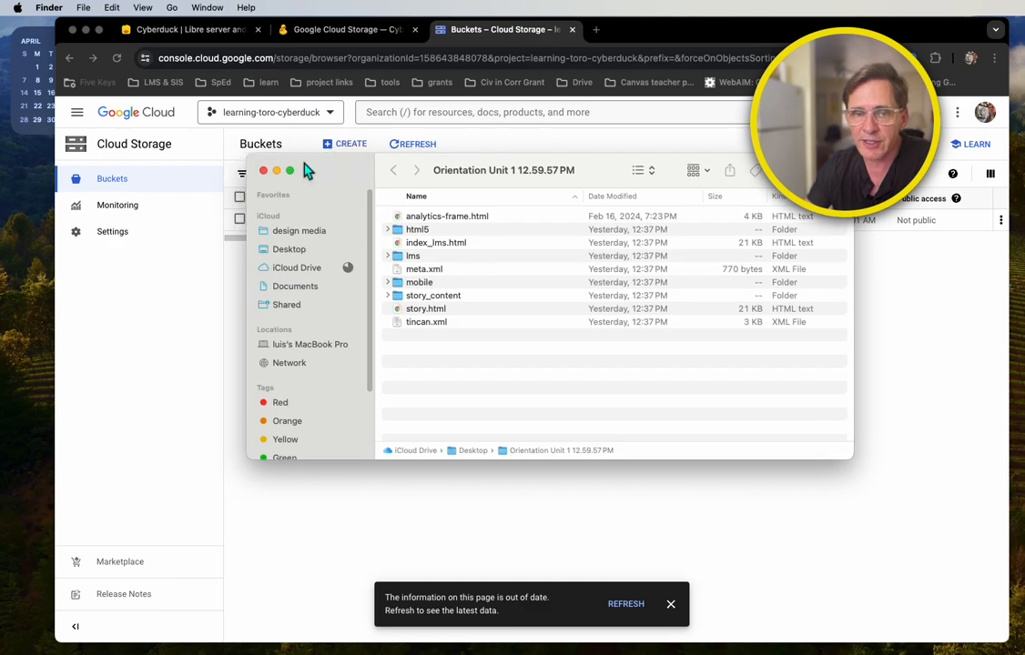
click(263, 172)
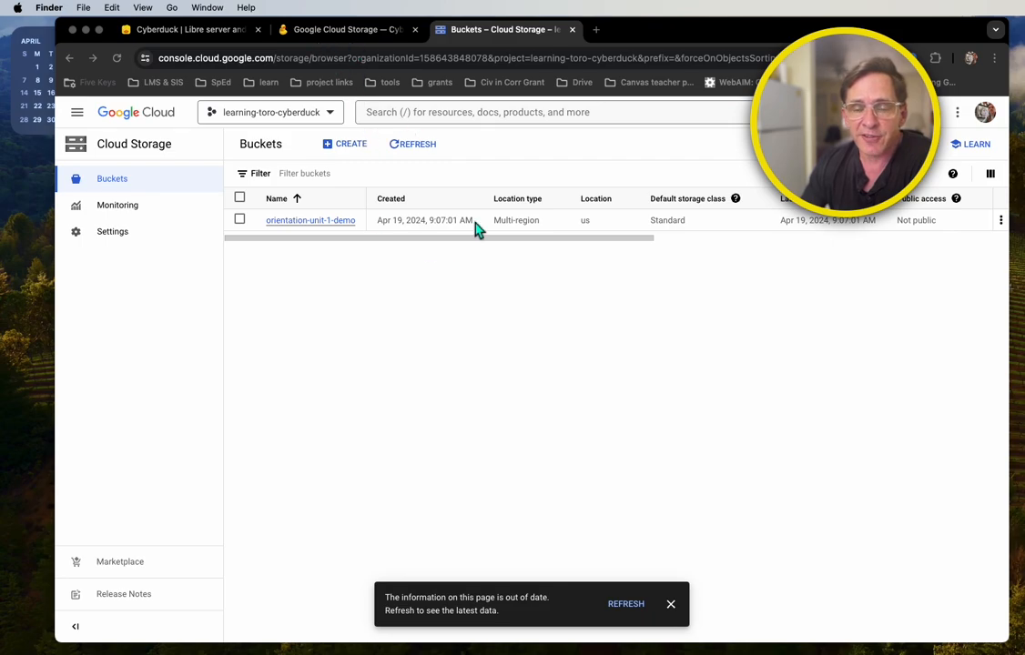
Review the download options and supported services on the Cyberduck website
click(347, 32)
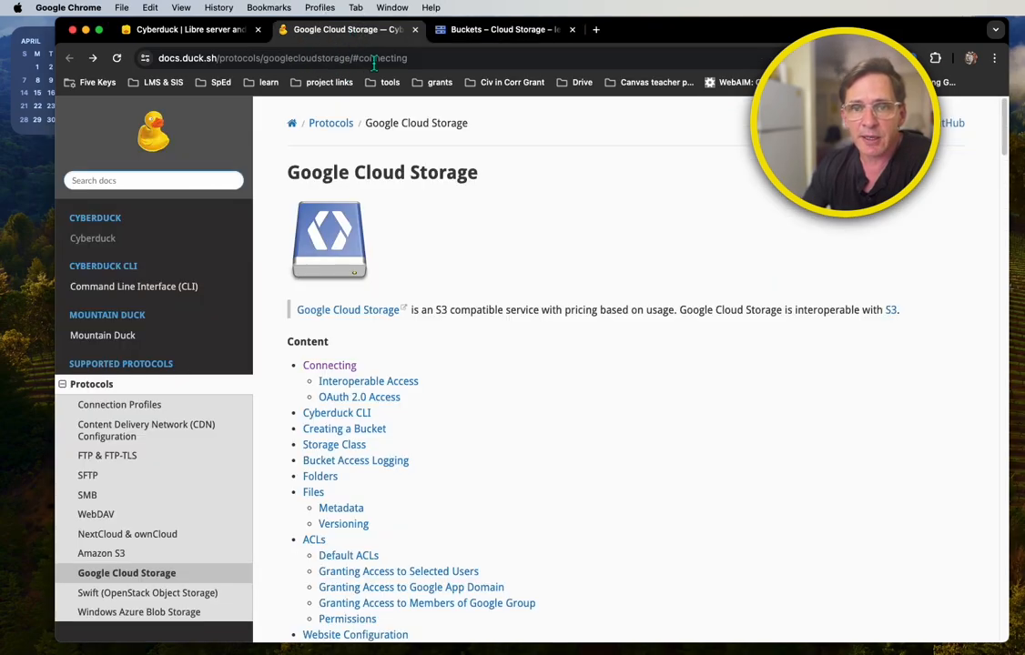
click(214, 37)
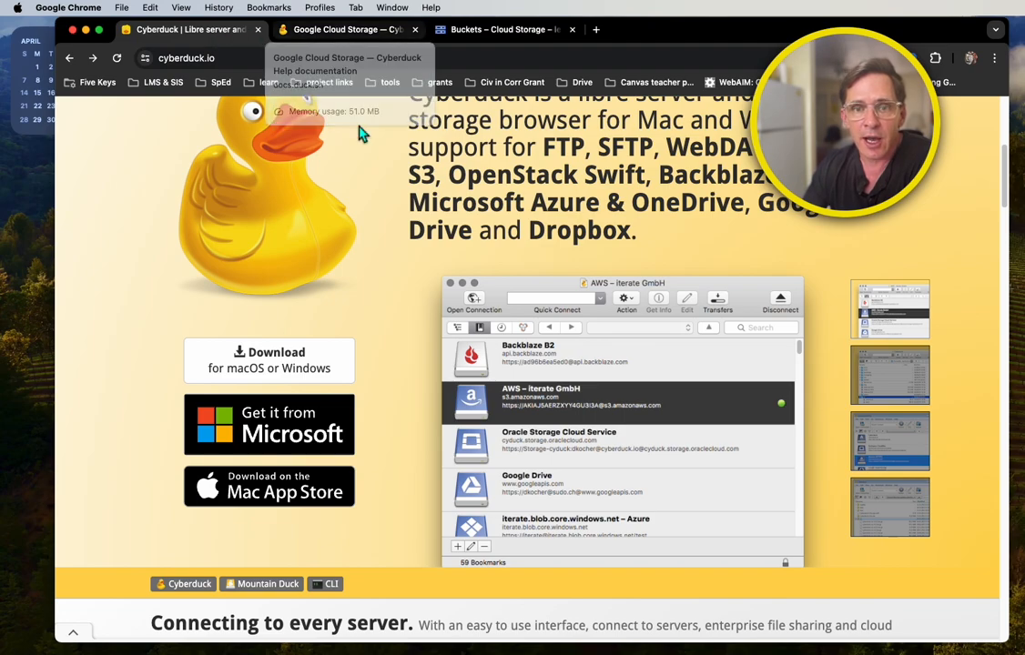
scroll(448, 319, up, 2)
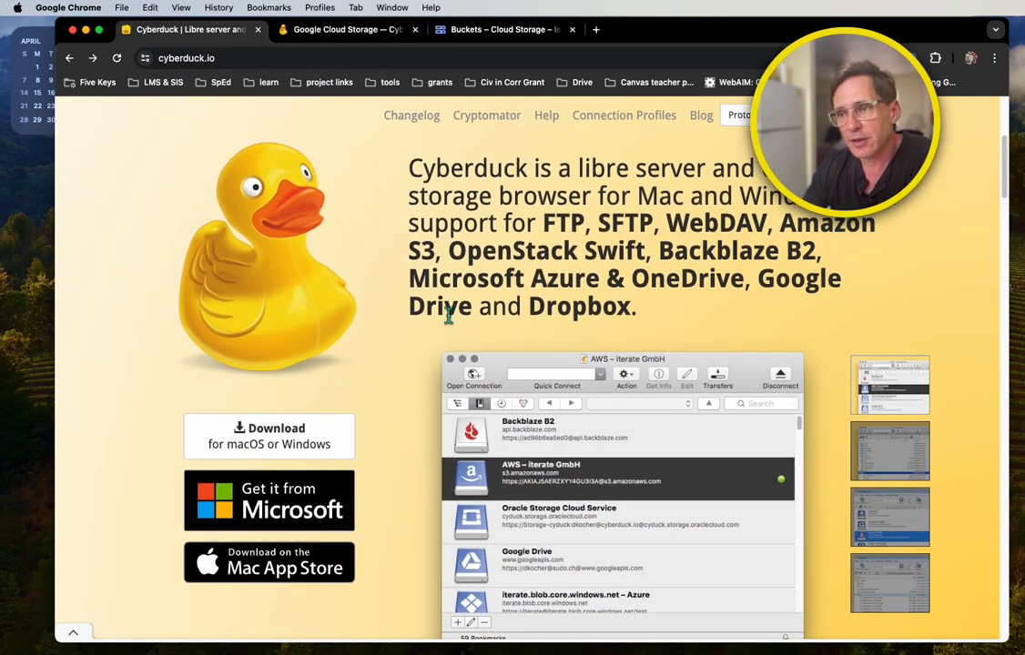
scroll(341, 392, down, 1)
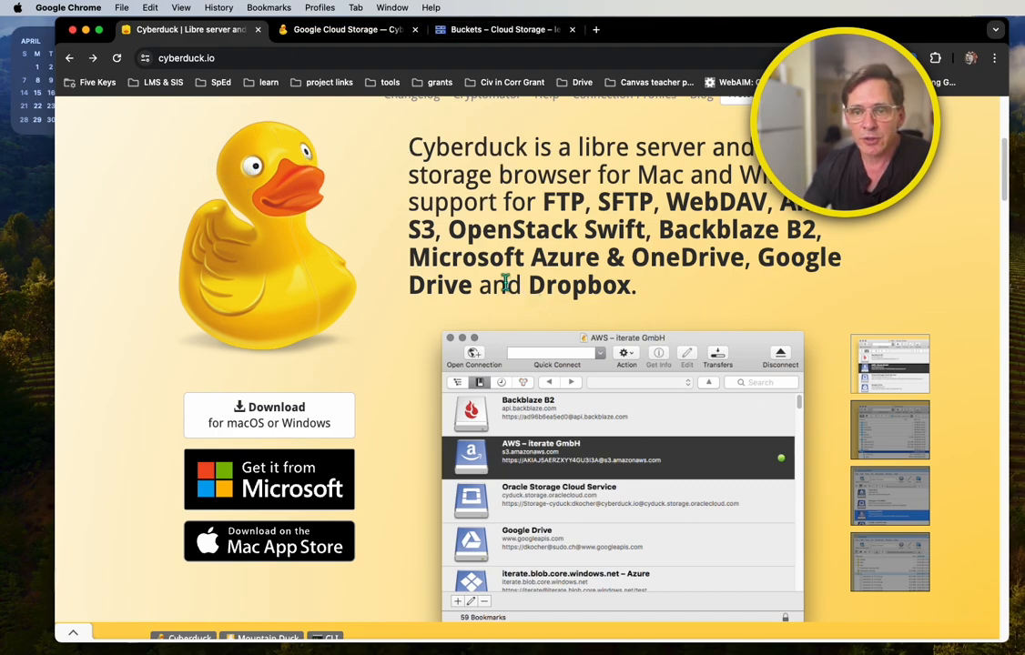
Launch the Cyberduck app and move its bookmarks window fully into view over the browser
key(super+space)
text(cyber)
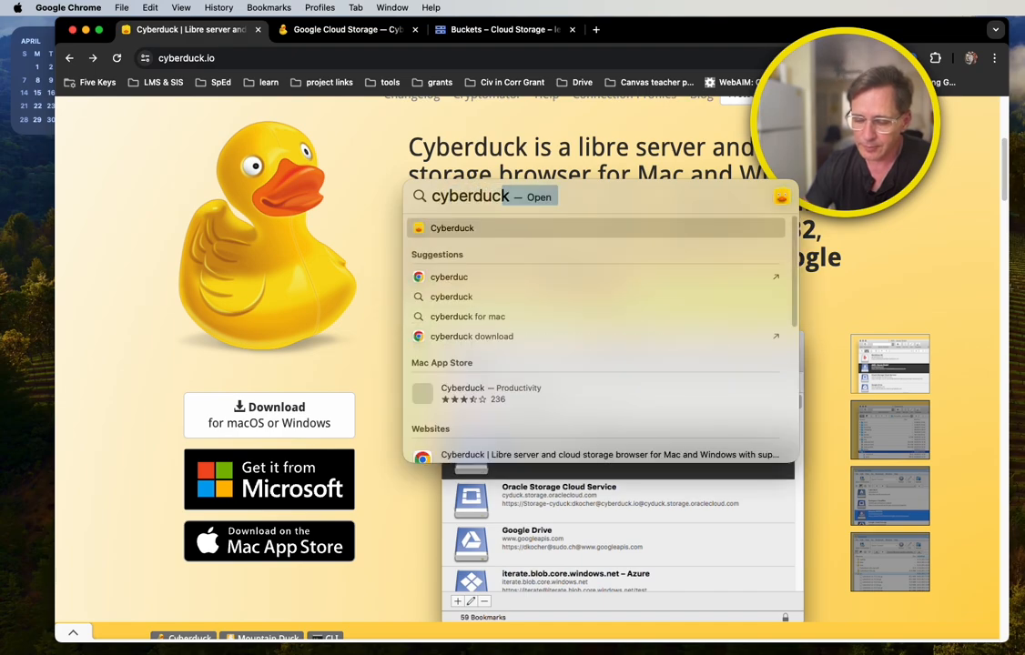
key(Return)
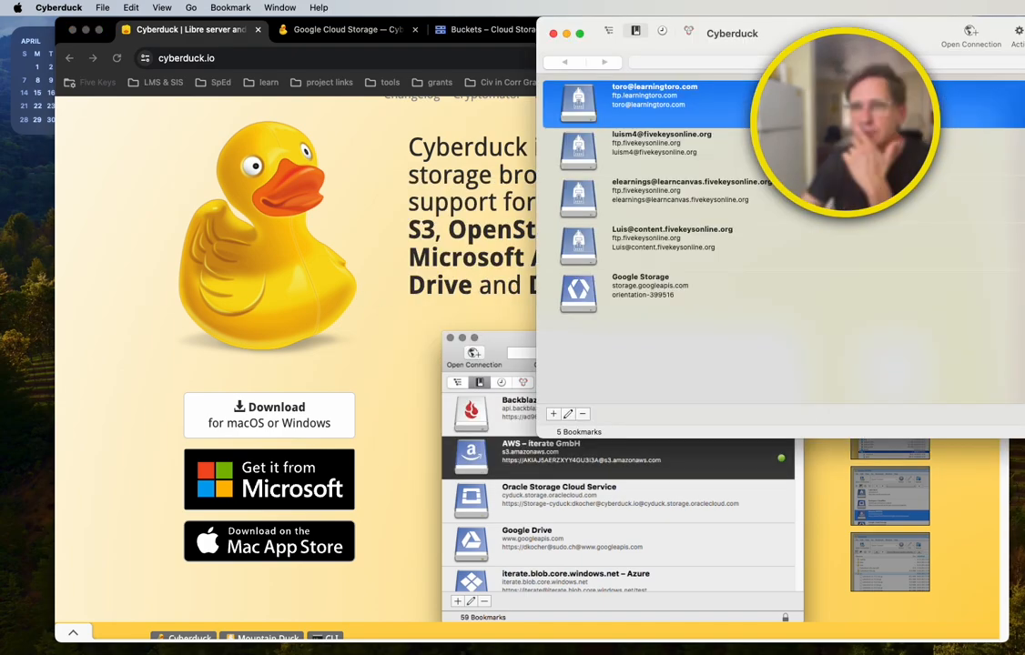
drag(929, 30, 431, 65)
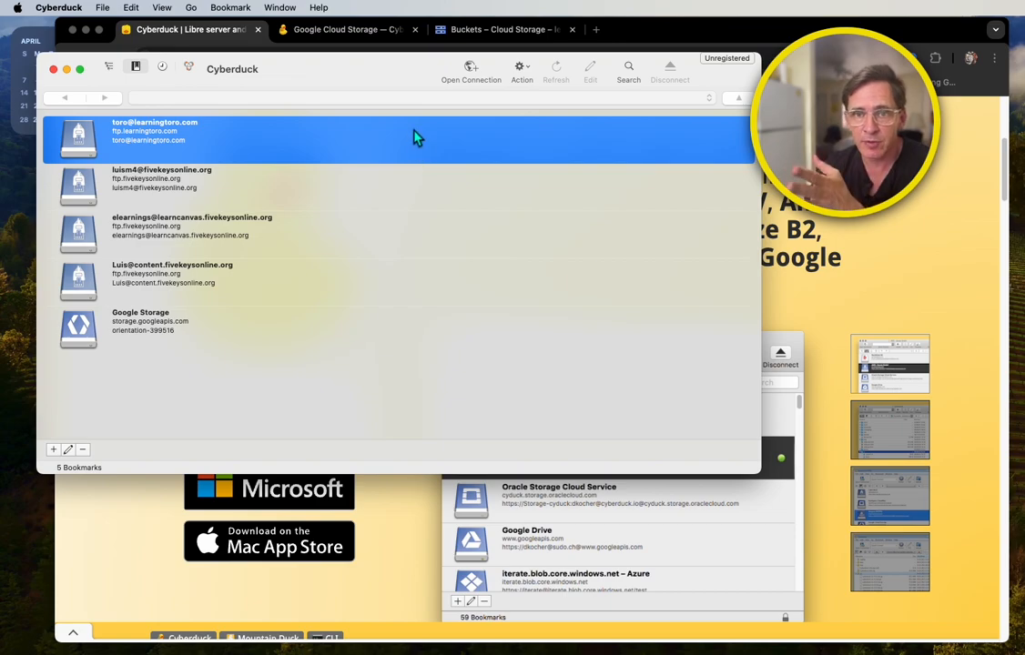
drag(406, 69, 415, 35)
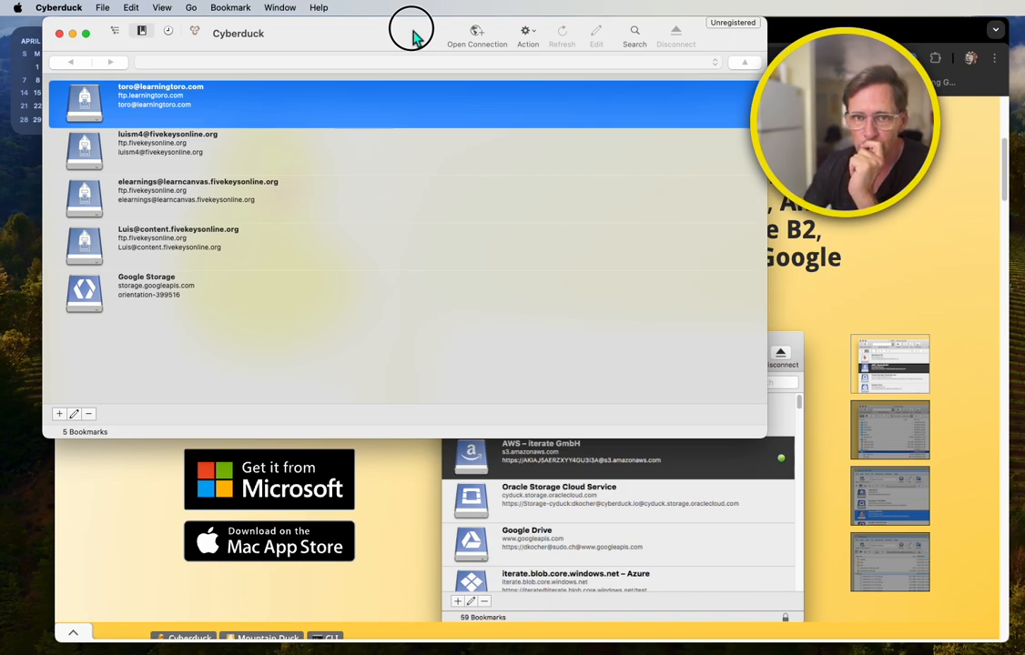
click(478, 47)
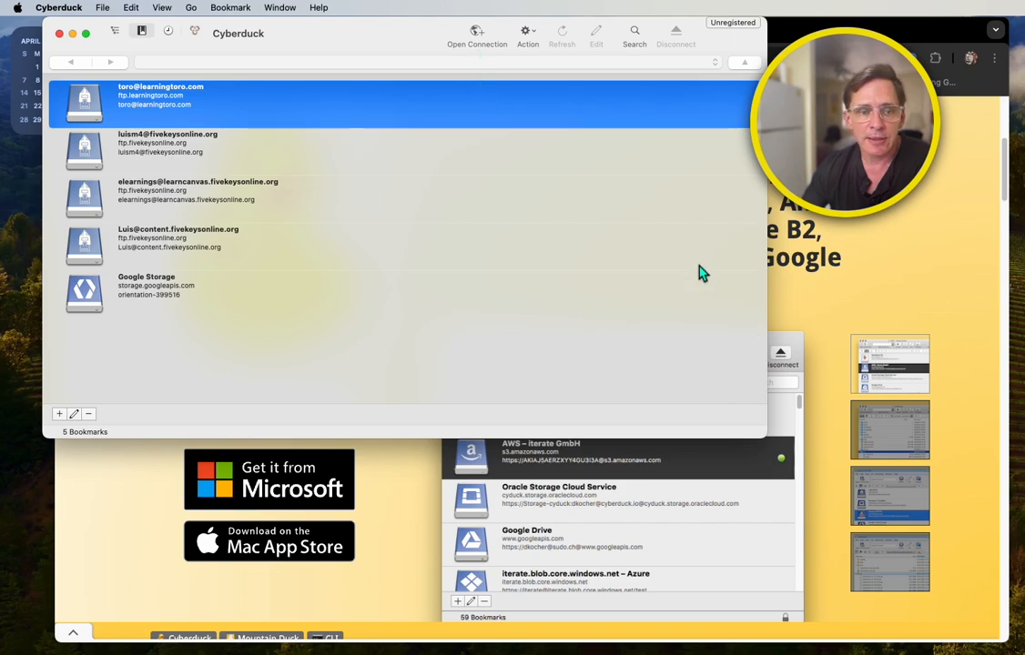
Return to Chrome and read the Connecting section of Cyberduck's Google Cloud Storage documentation, covering interoperable and OAuth 2.0 access
click(800, 349)
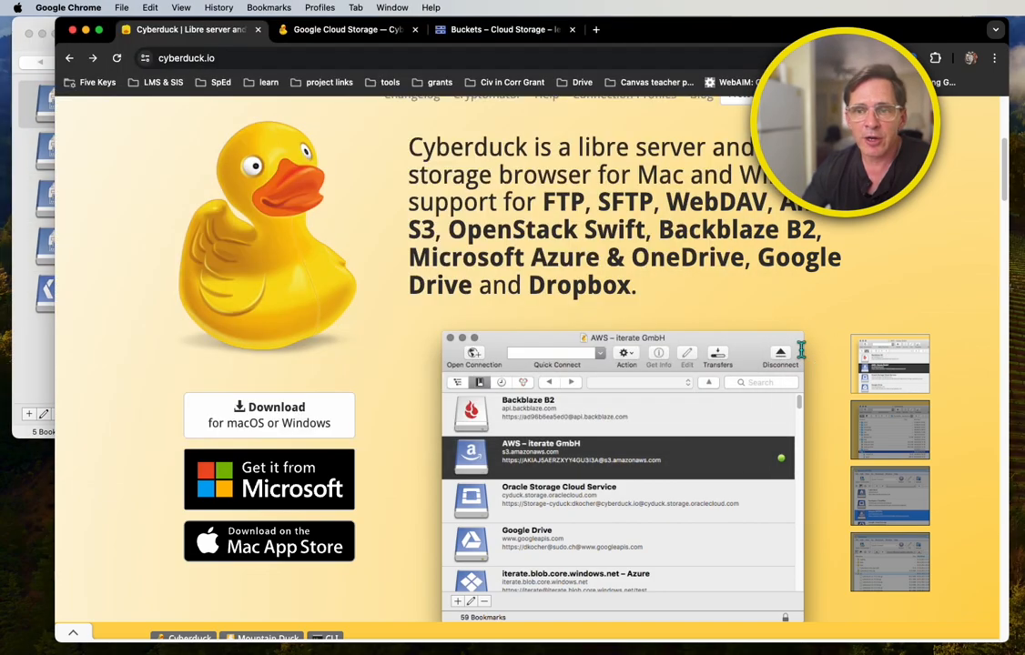
click(335, 29)
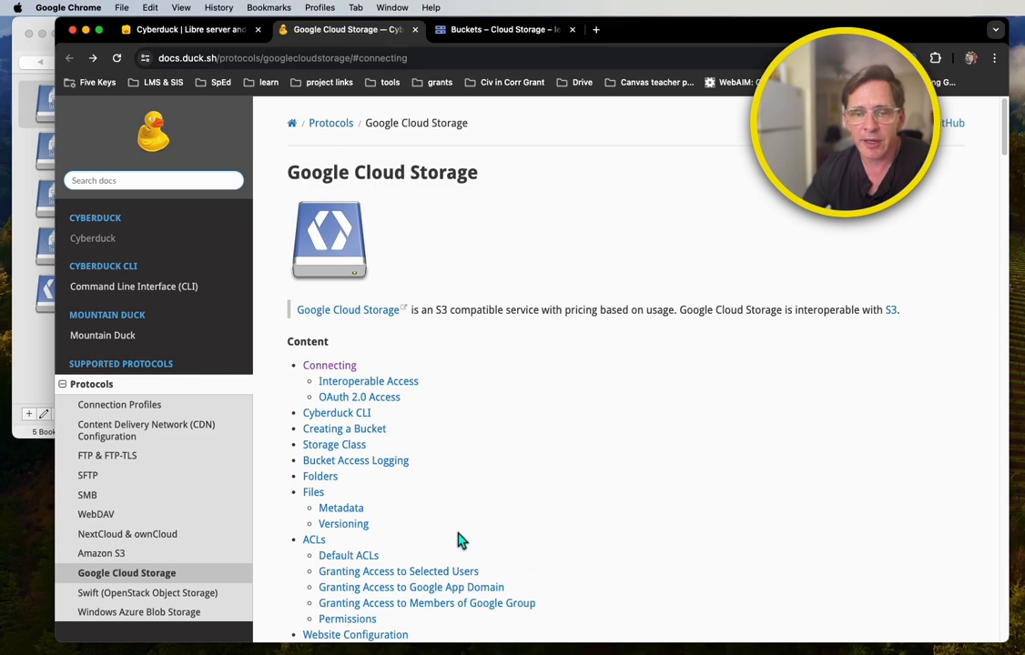
scroll(458, 455, down, 5)
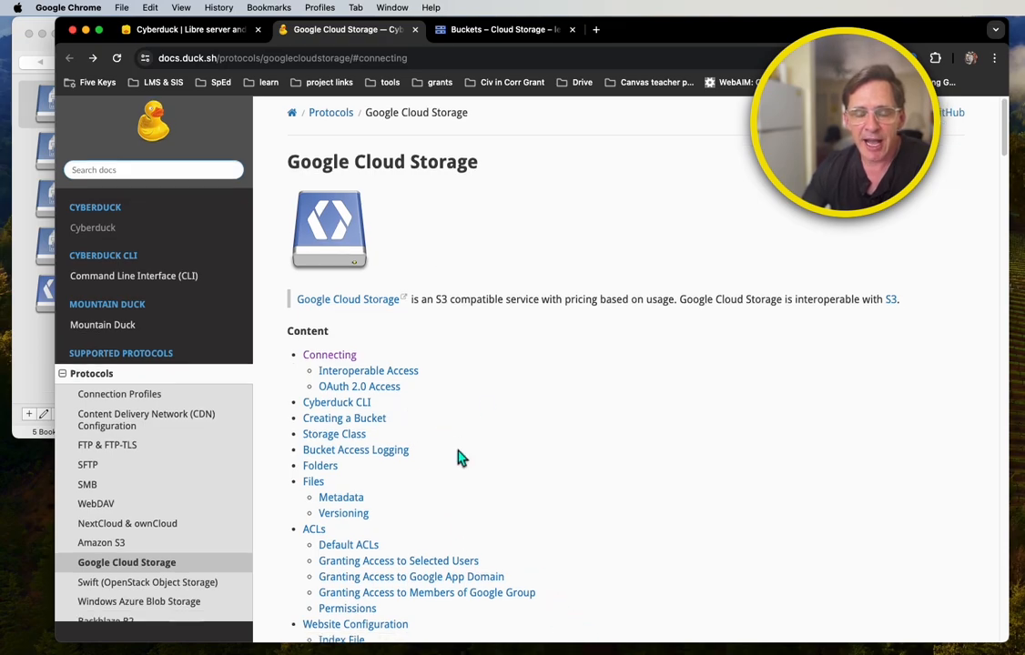
scroll(460, 458, down, 4)
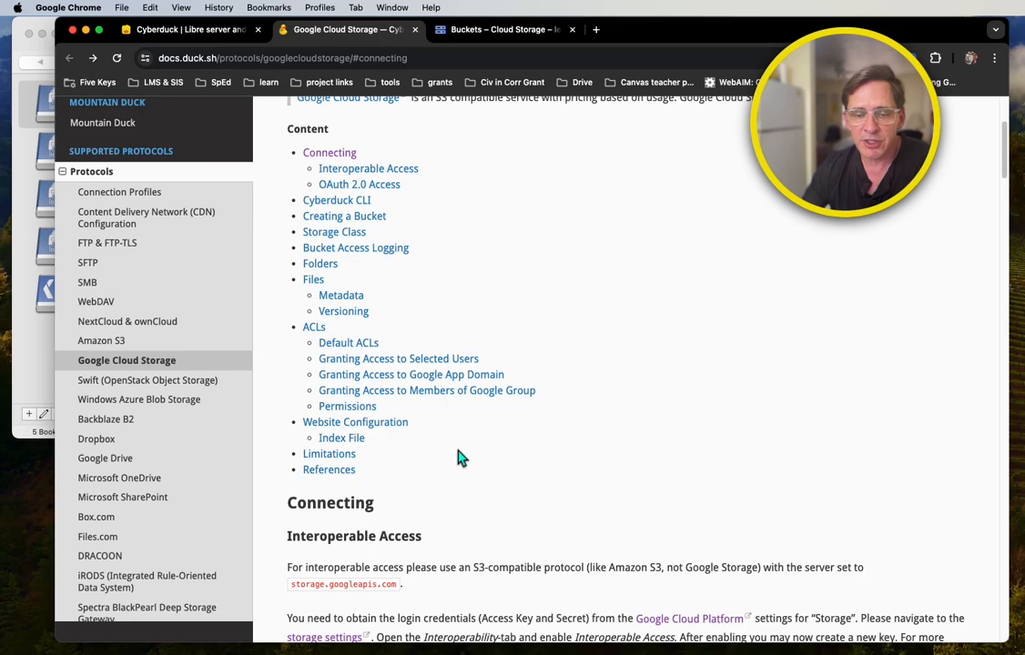
scroll(459, 458, down, 10)
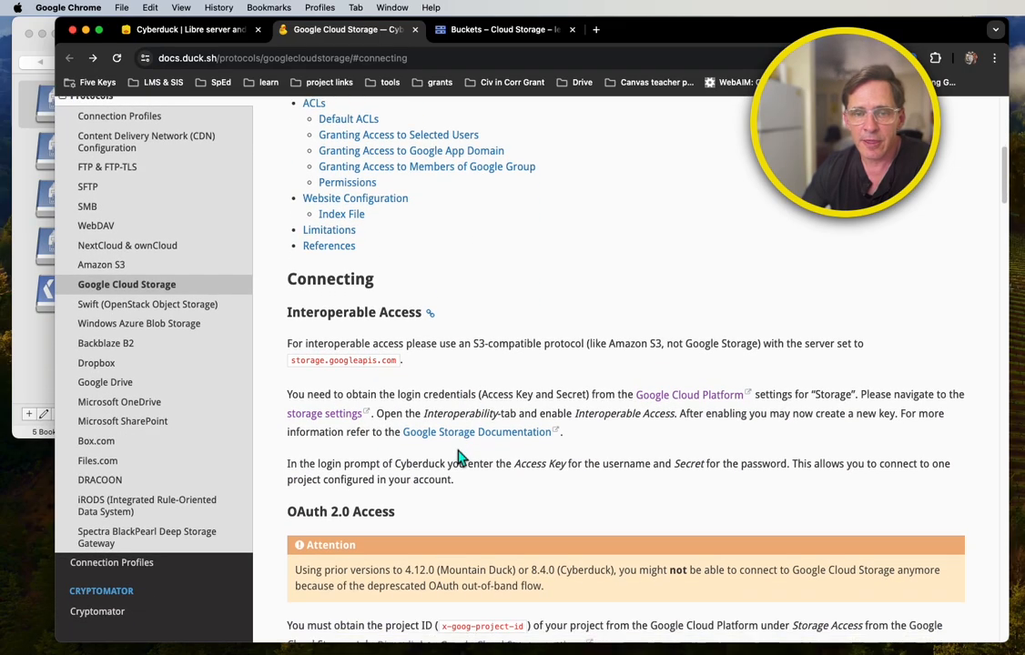
scroll(460, 457, down, 9)
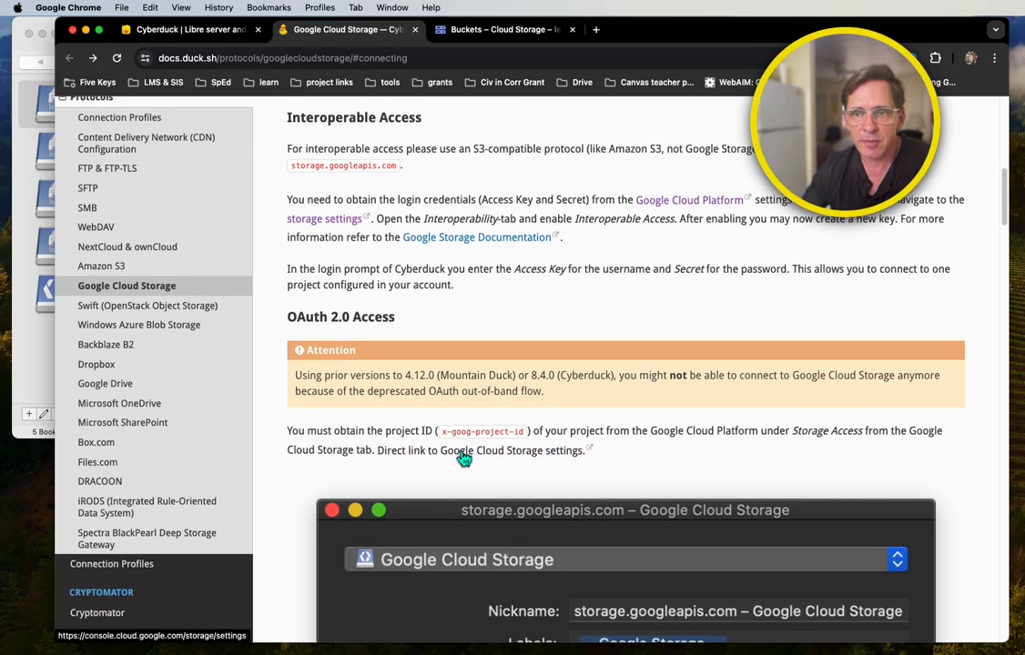
scroll(462, 458, up, 7)
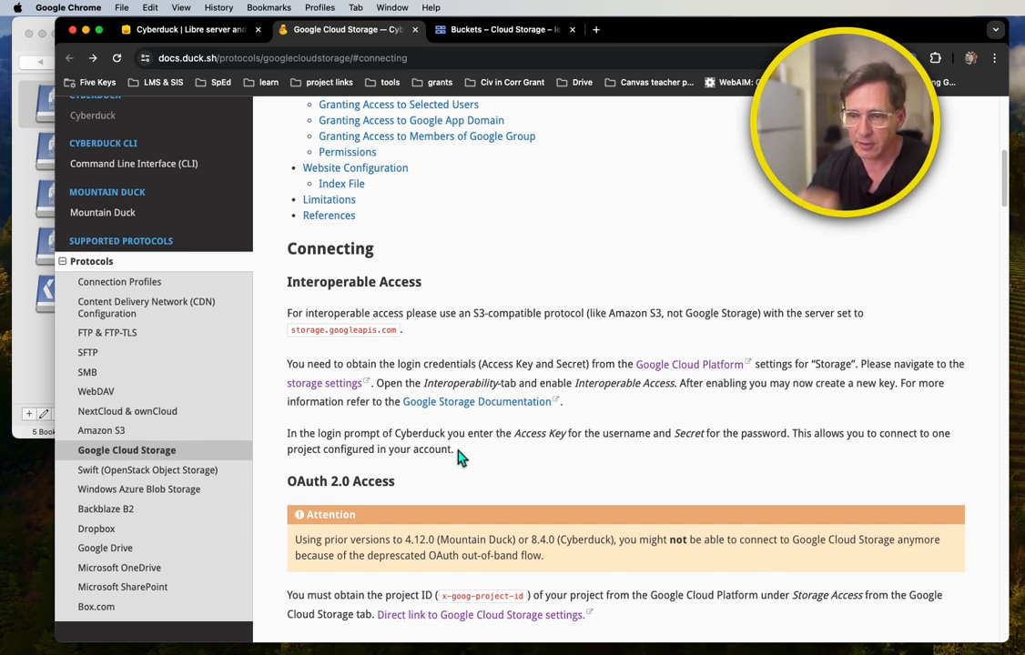
scroll(460, 457, up, 8)
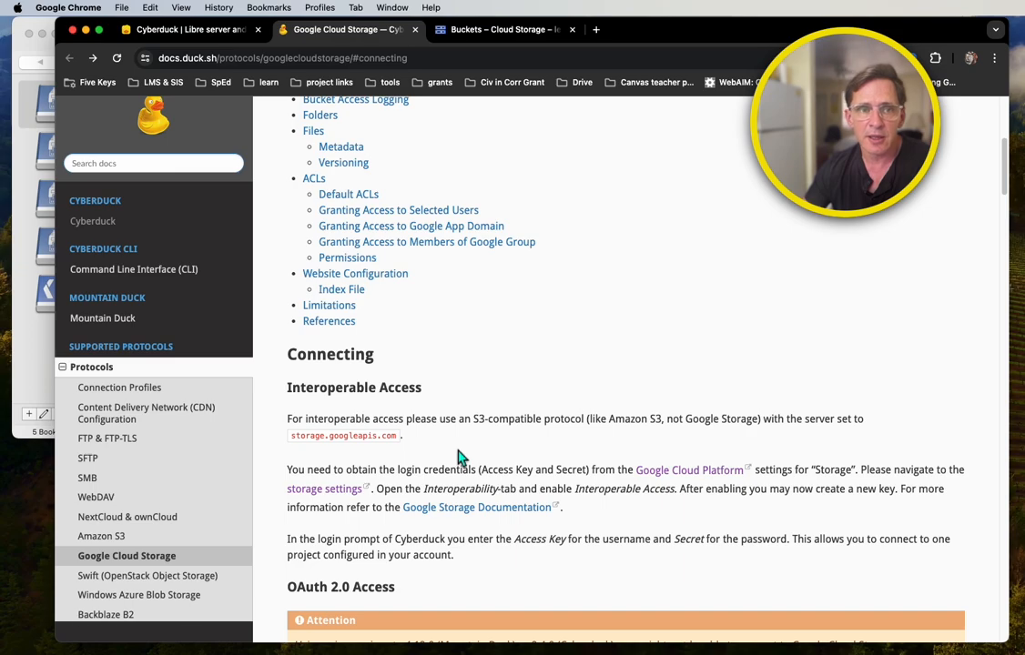
scroll(459, 457, down, 5)
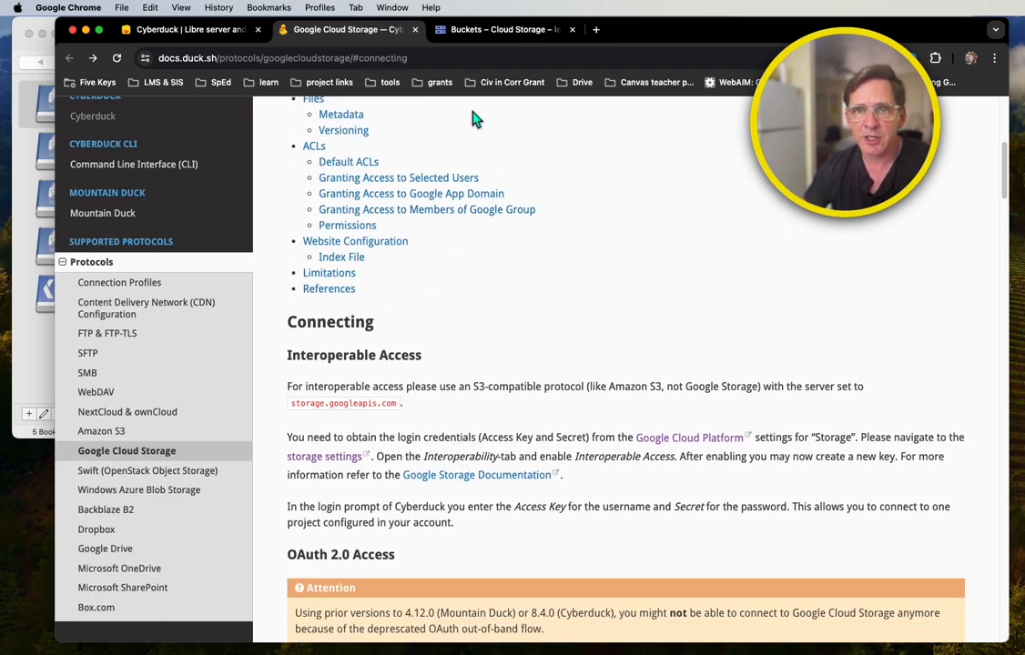
Return to the Google Cloud console, select the learning-toro-cyberduck project and open its Cloud Storage settings
click(496, 29)
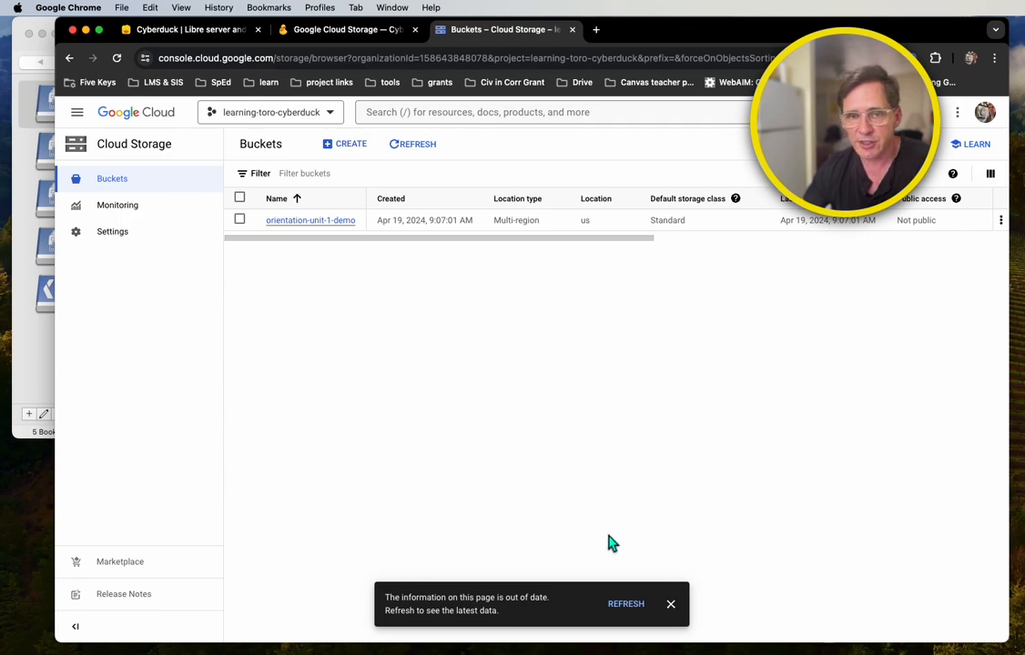
click(163, 130)
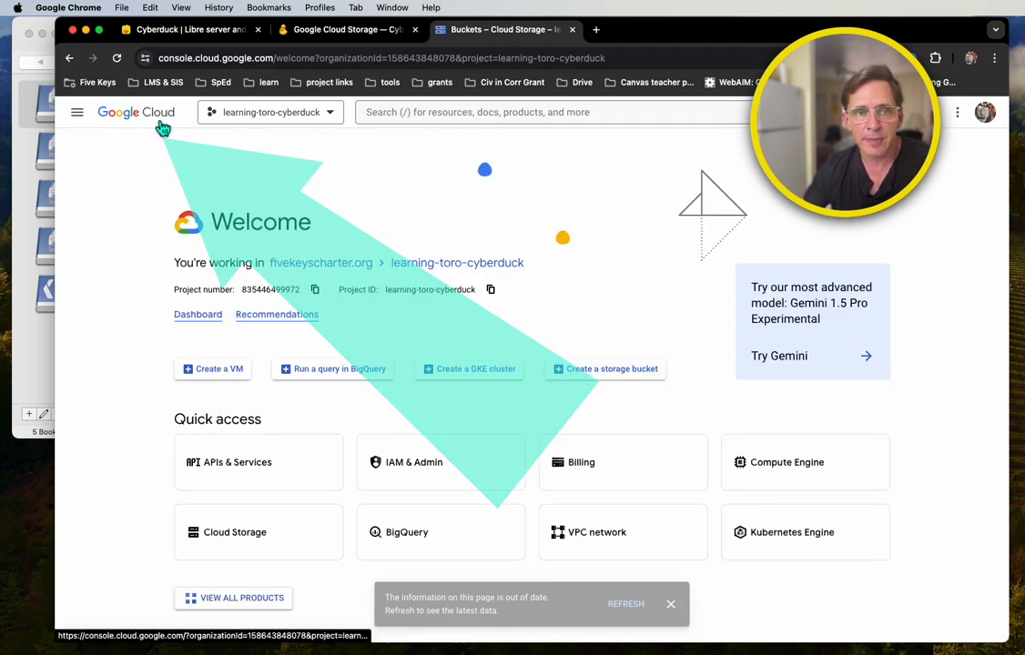
click(332, 116)
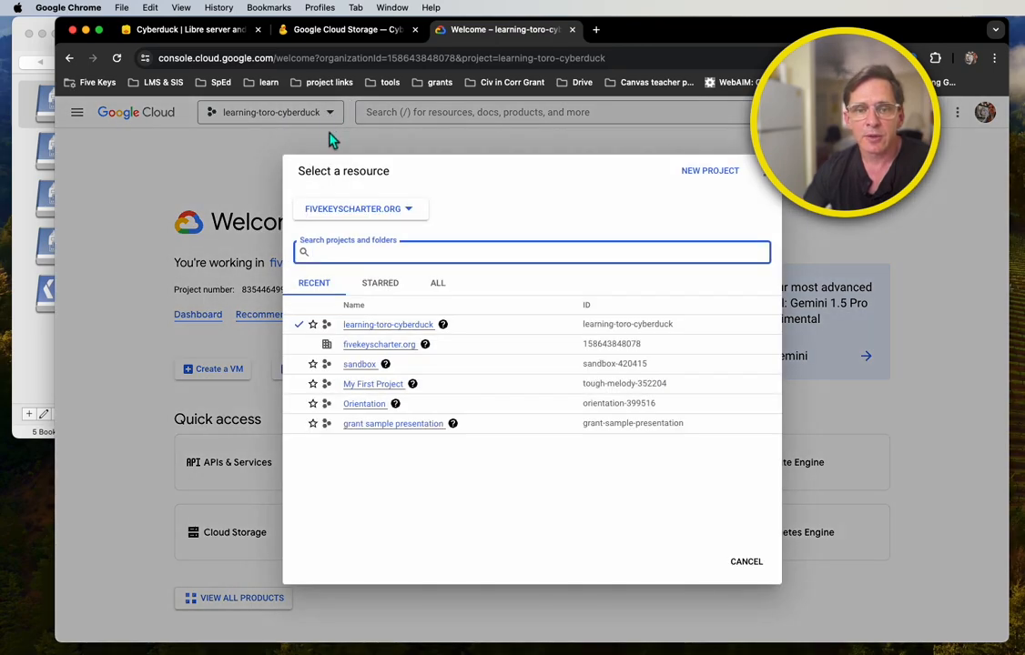
click(385, 326)
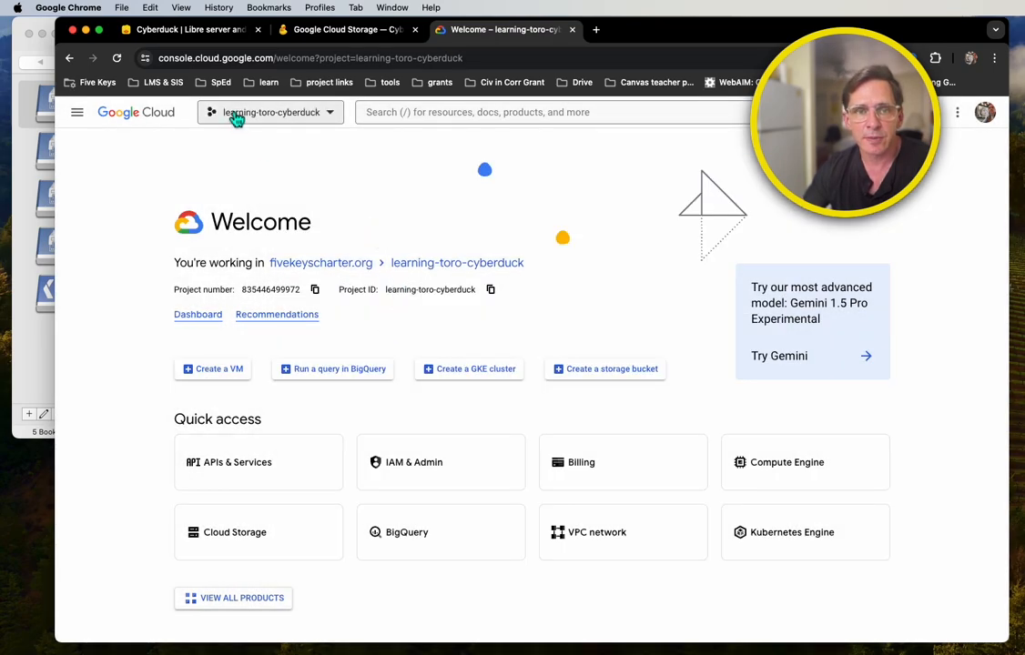
click(77, 112)
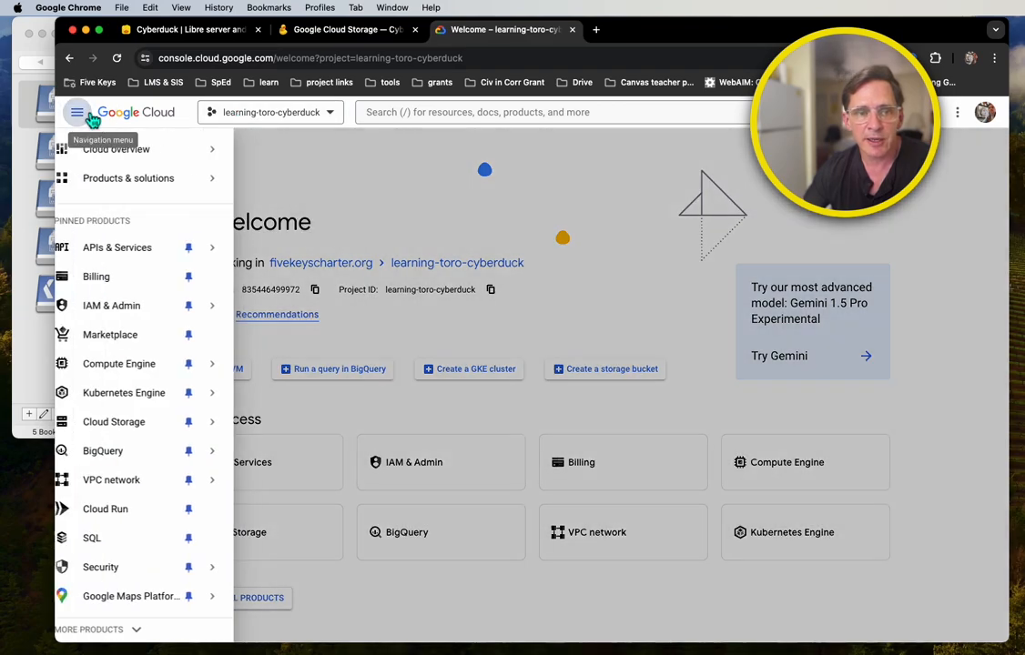
mouse_move(171, 435)
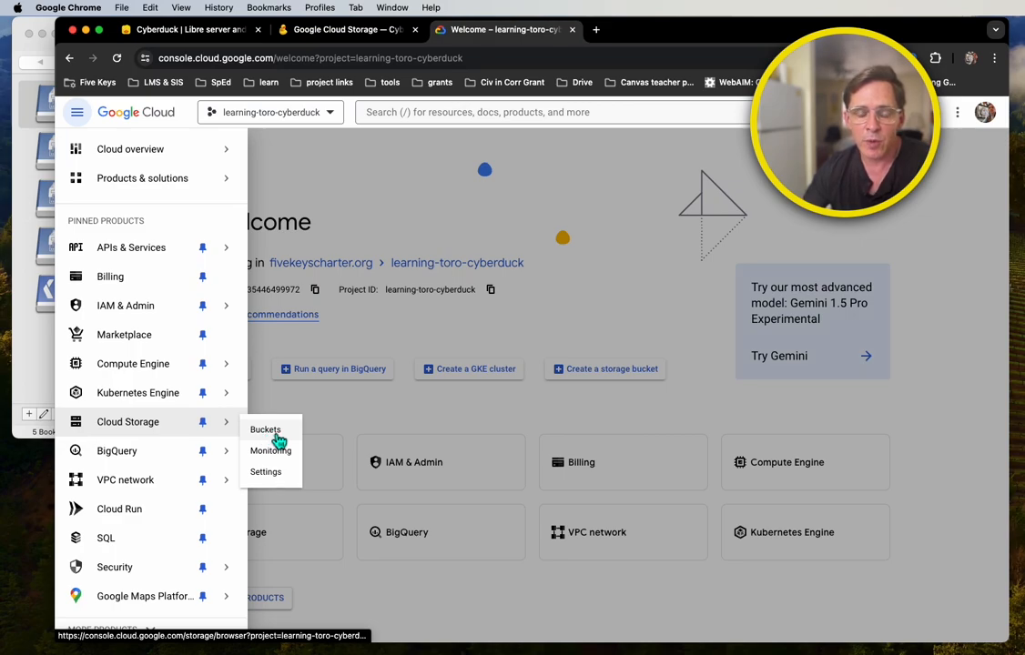
click(284, 478)
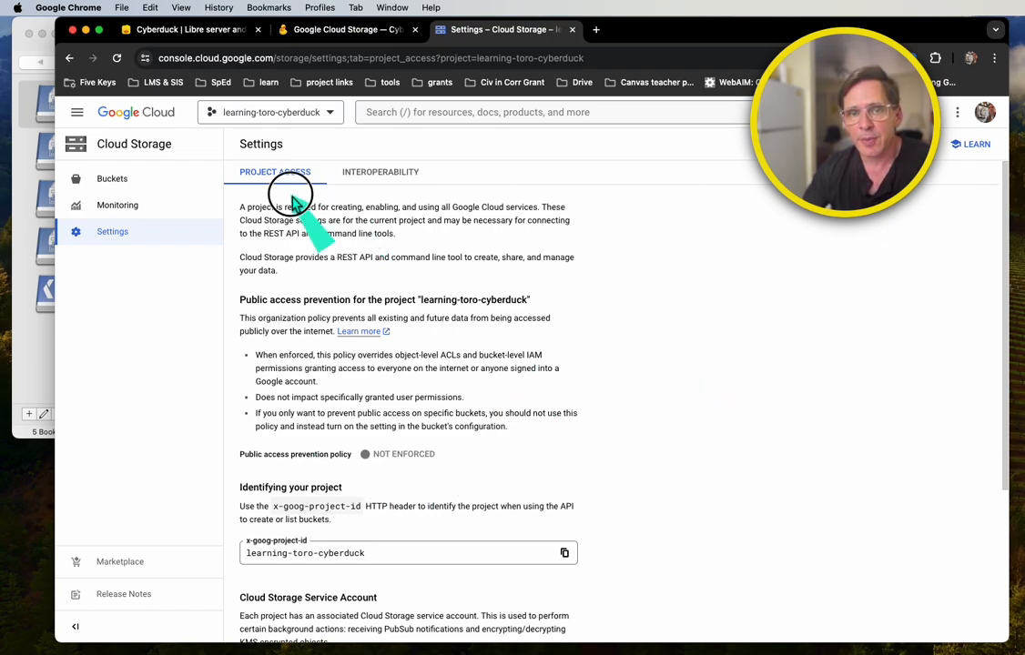
Review the Interoperability settings, including the request endpoint, service account and user account HMAC keys, and default project for interoperable access
click(387, 177)
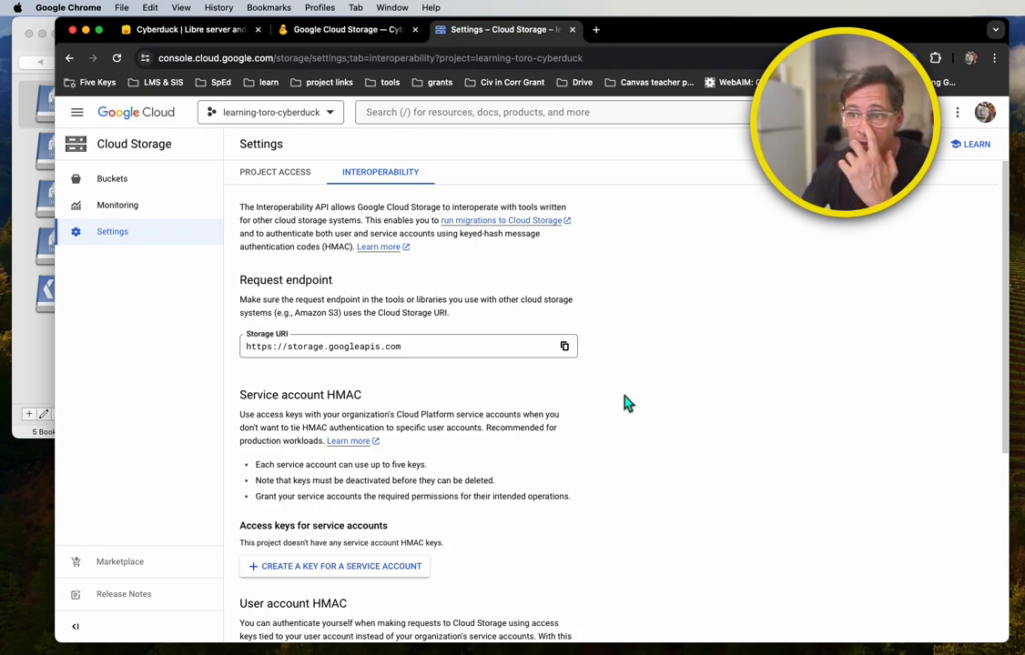
scroll(480, 549, down, 5)
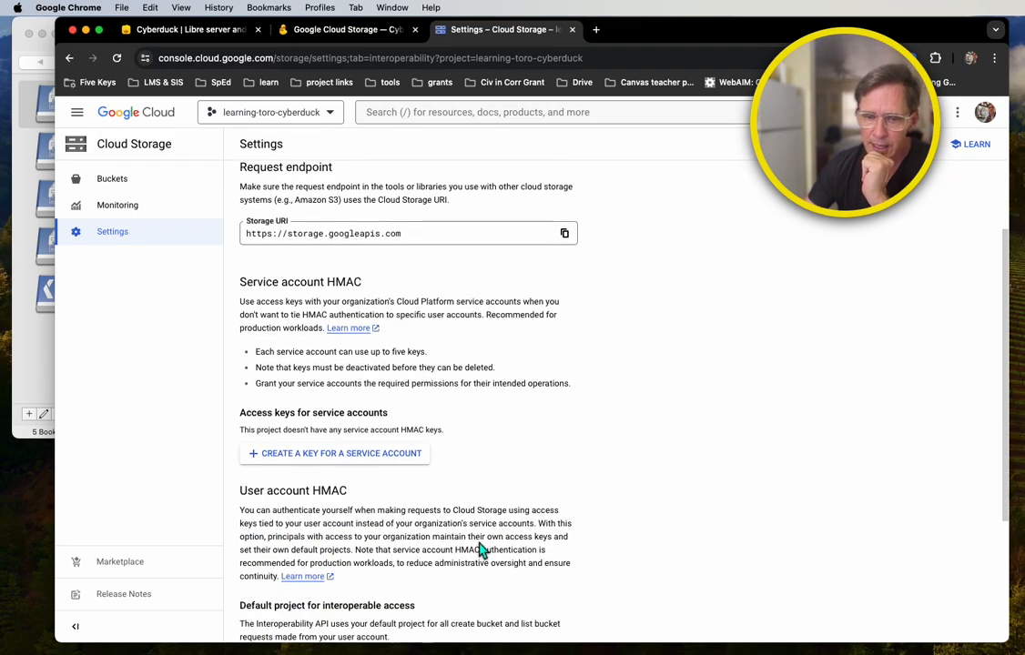
scroll(480, 549, down, 1)
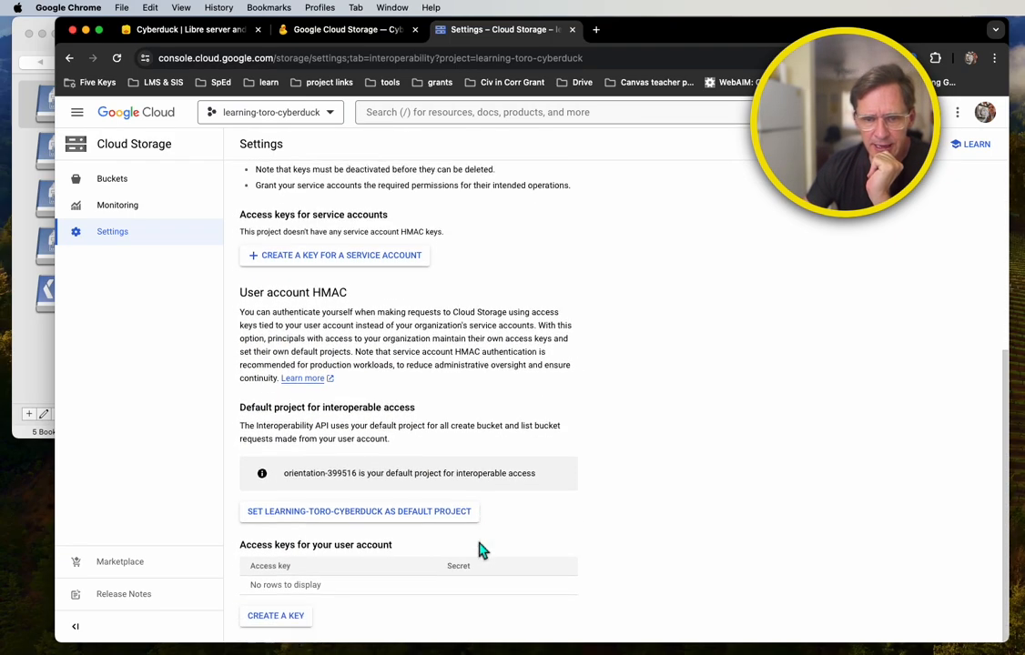
scroll(469, 532, up, 2)
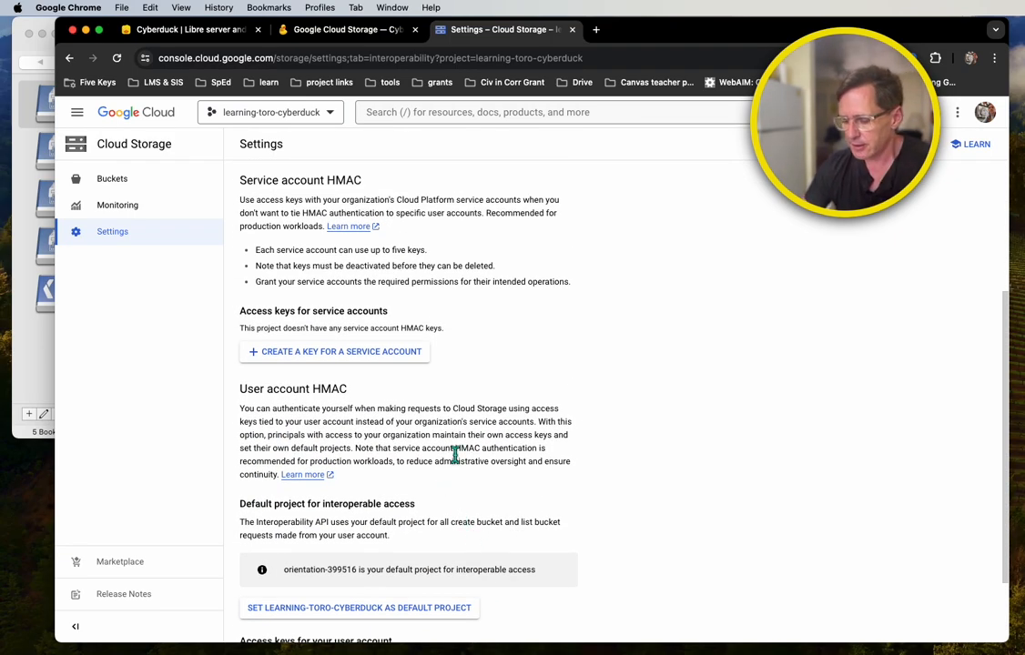
click(503, 451)
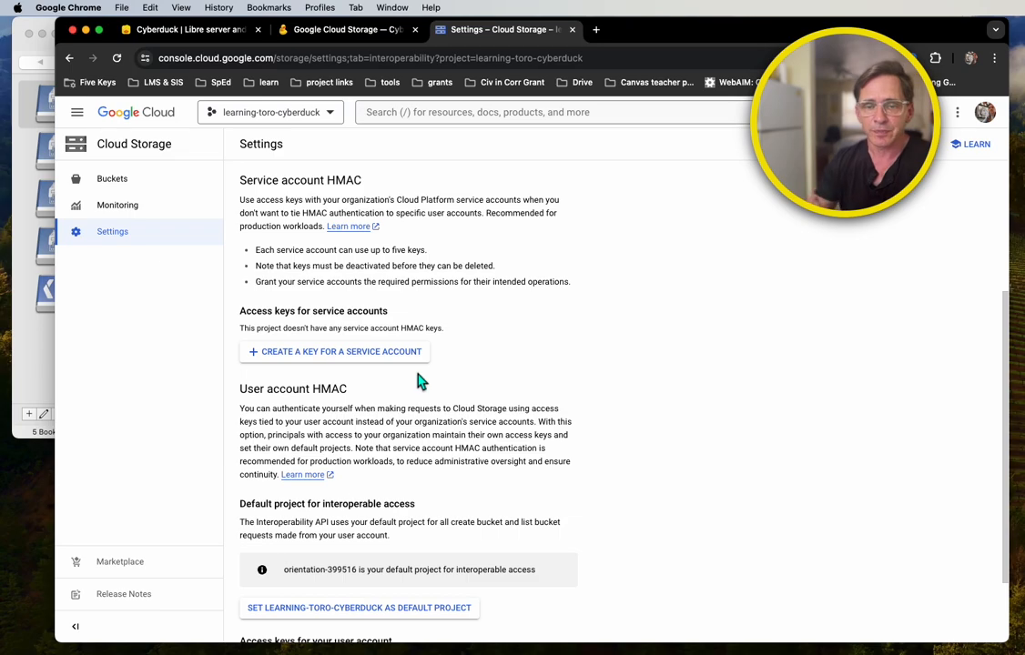
scroll(457, 423, down, 1)
scroll(456, 423, down, 1)
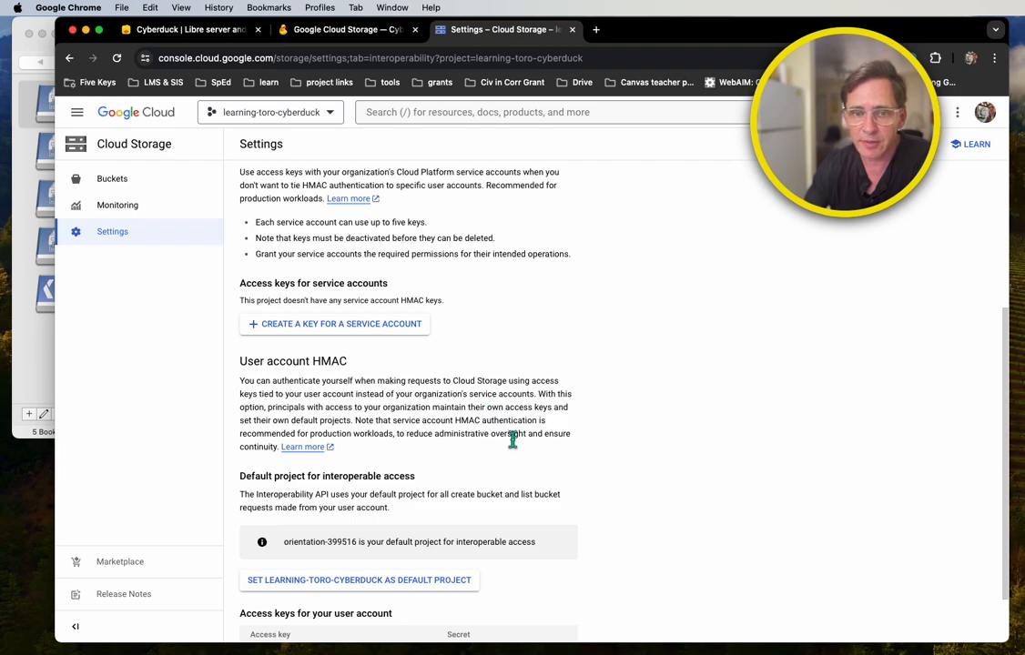
scroll(512, 440, up, 3)
scroll(512, 440, up, 3)
scroll(511, 435, up, 1)
scroll(506, 425, down, 5)
scroll(382, 246, up, 1)
scroll(369, 282, up, 4)
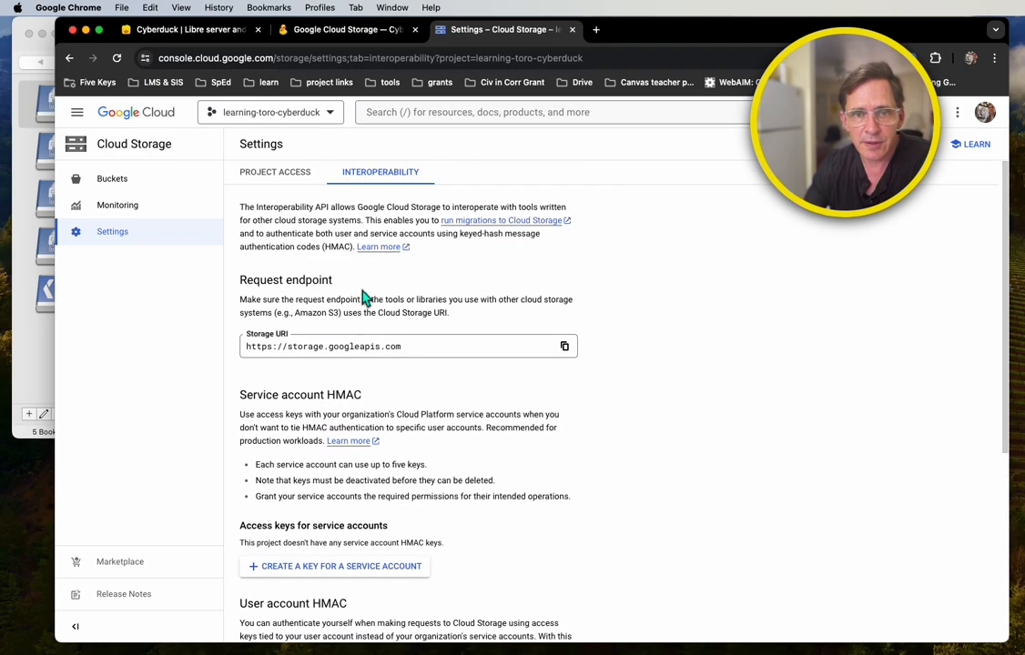
Copy the x-goog-project-id value from the project access settings
click(277, 173)
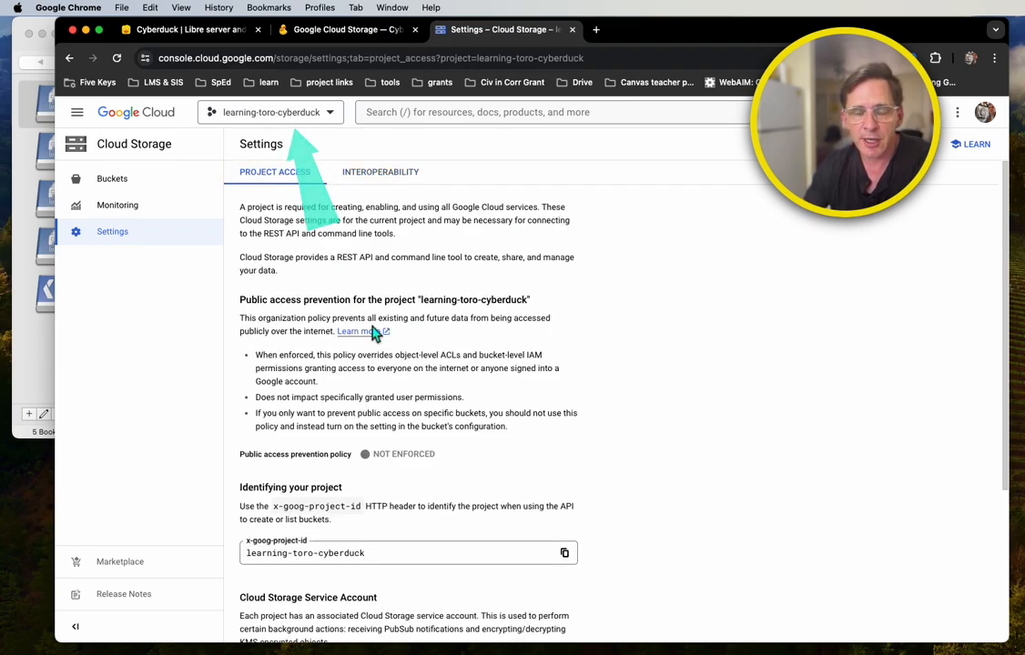
scroll(373, 331, down, 4)
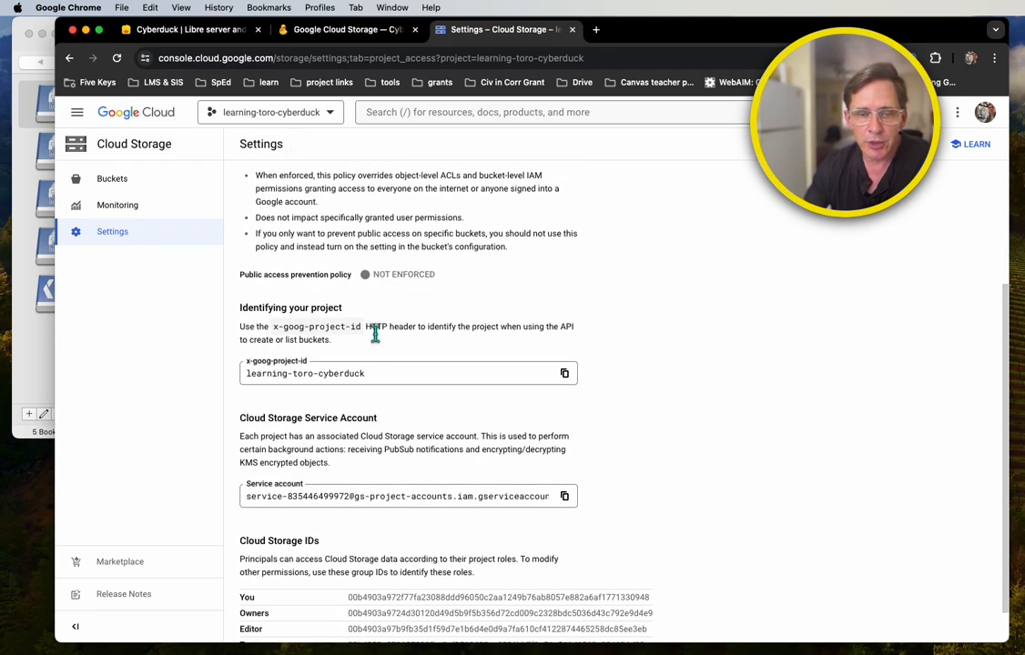
scroll(377, 334, down, 1)
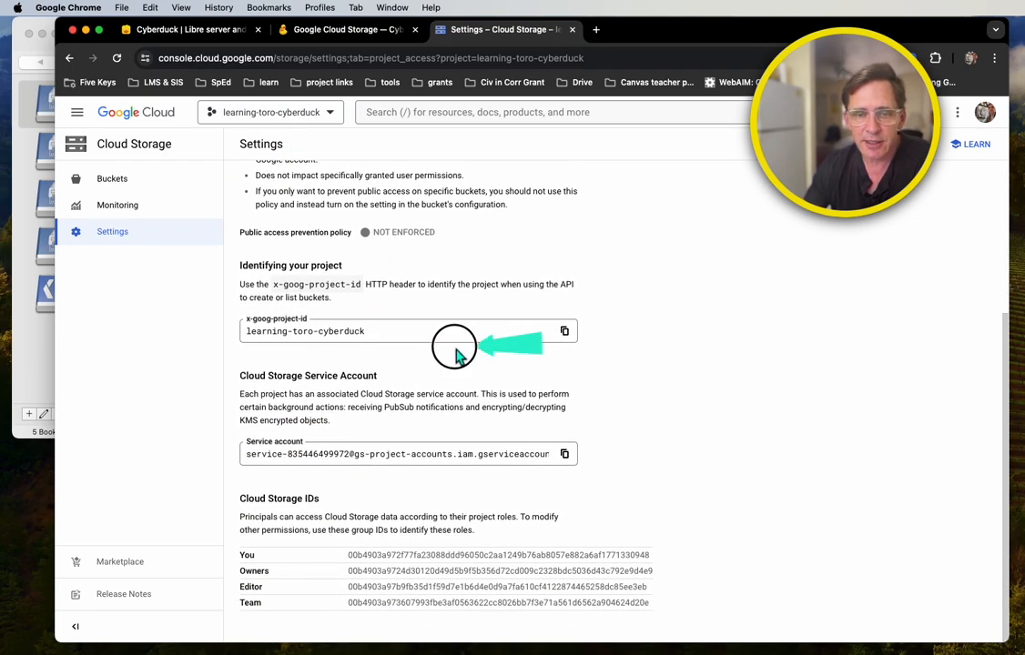
click(570, 337)
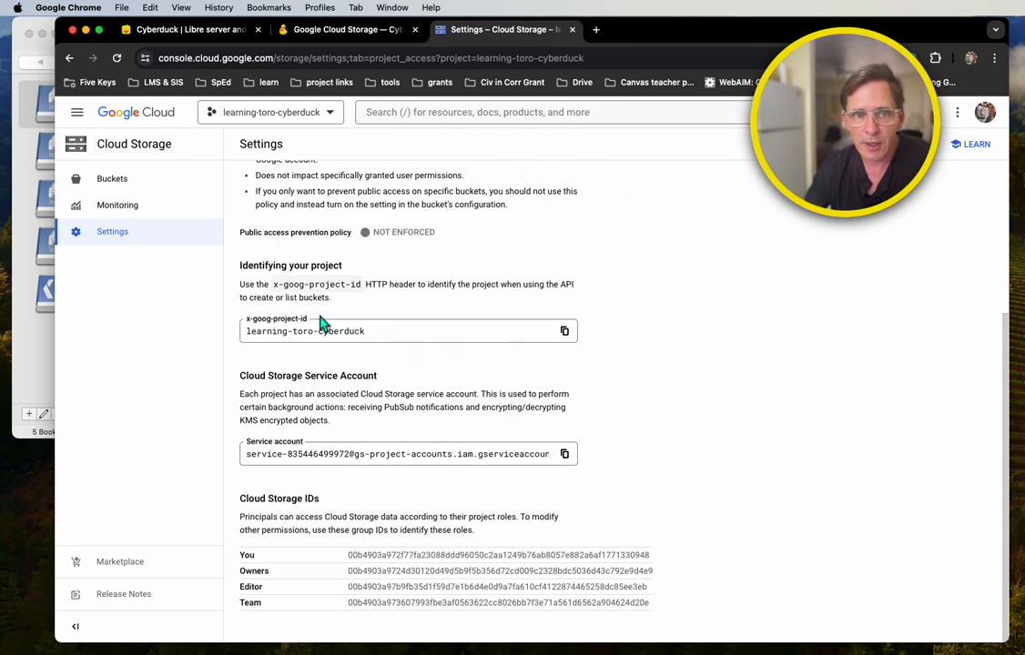
Switch to Cyberduck, move its window fully into view and start a new connection using the Google Cloud Storage protocol
key(super+Tab)
click(838, 375)
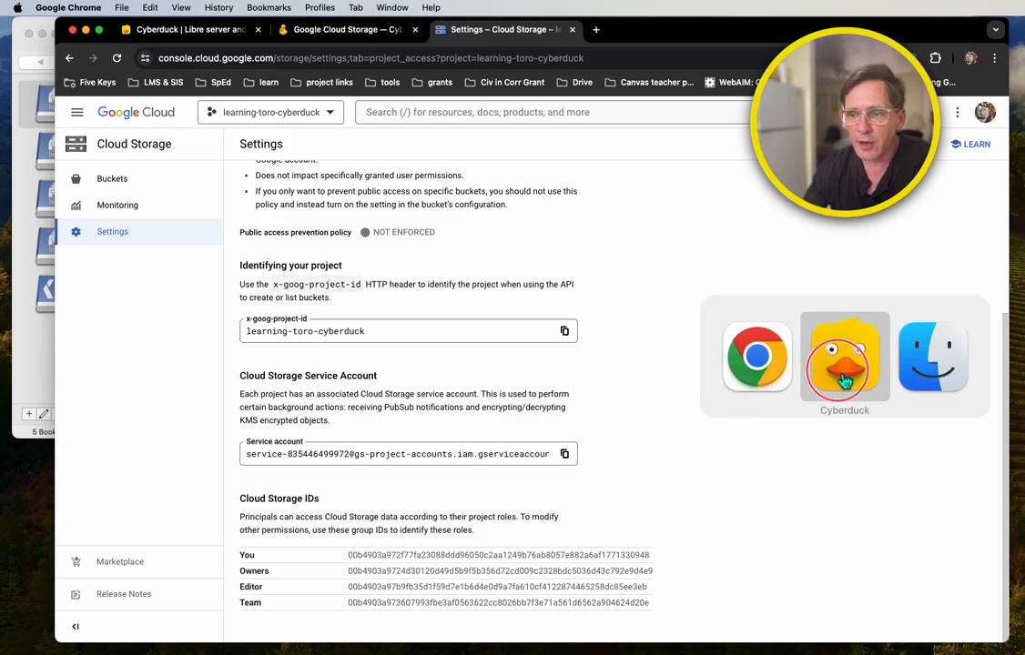
mouse_move(303, 34)
mouse_down()
mouse_move(379, 164)
mouse_move(494, 162)
mouse_up()
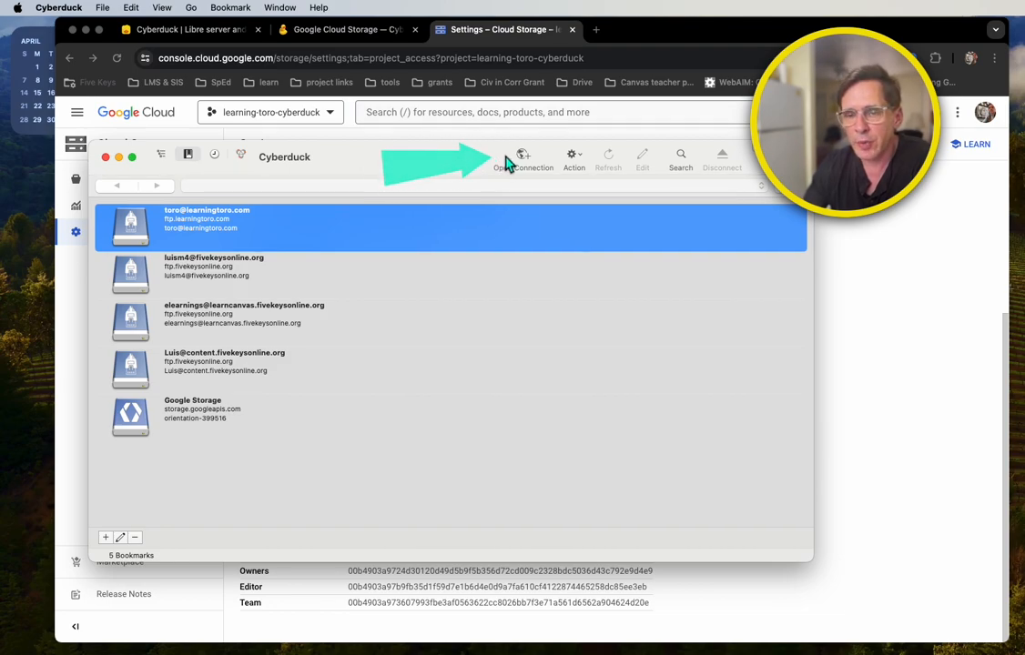
click(522, 158)
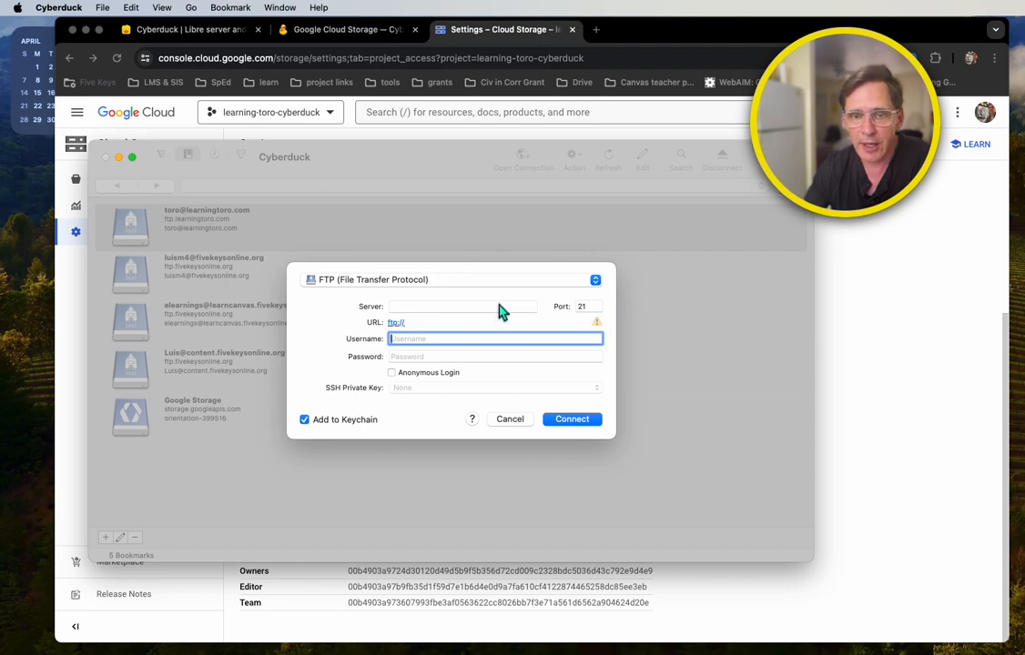
mouse_move(371, 358)
mouse_down()
mouse_move(324, 302)
mouse_move(337, 310)
mouse_up()
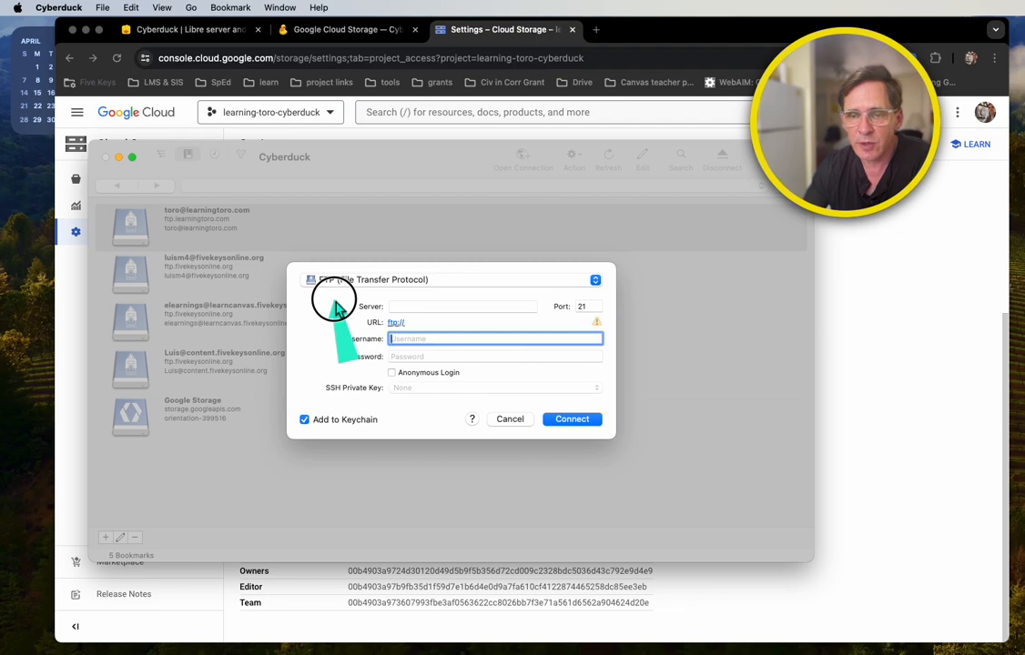
mouse_move(337, 309)
mouse_down()
mouse_move(322, 291)
mouse_move(572, 293)
mouse_move(590, 303)
mouse_move(597, 288)
mouse_up()
click(595, 281)
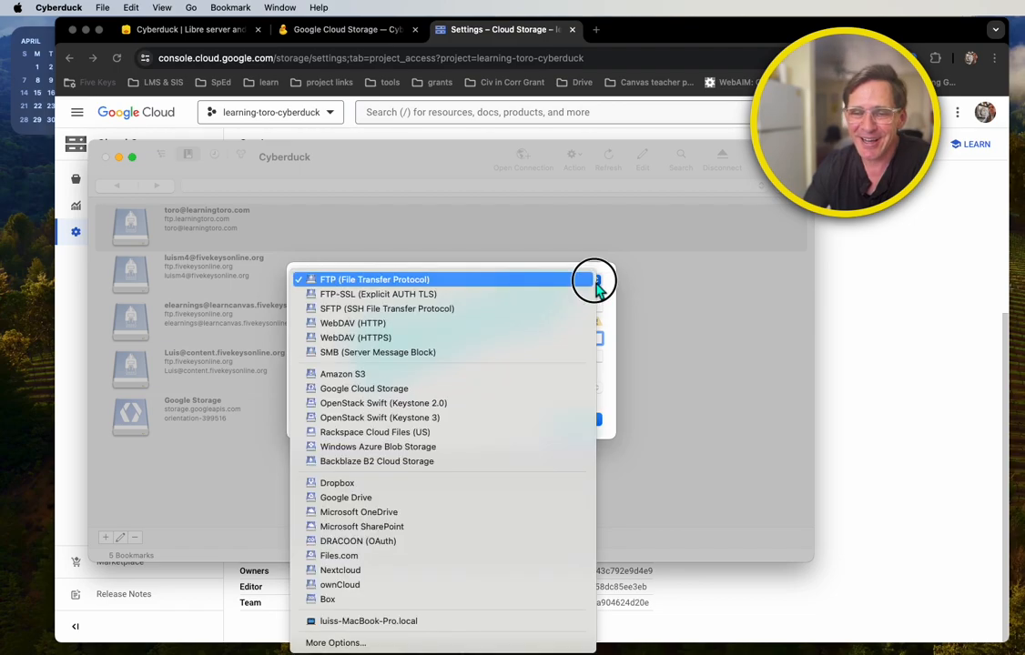
click(377, 390)
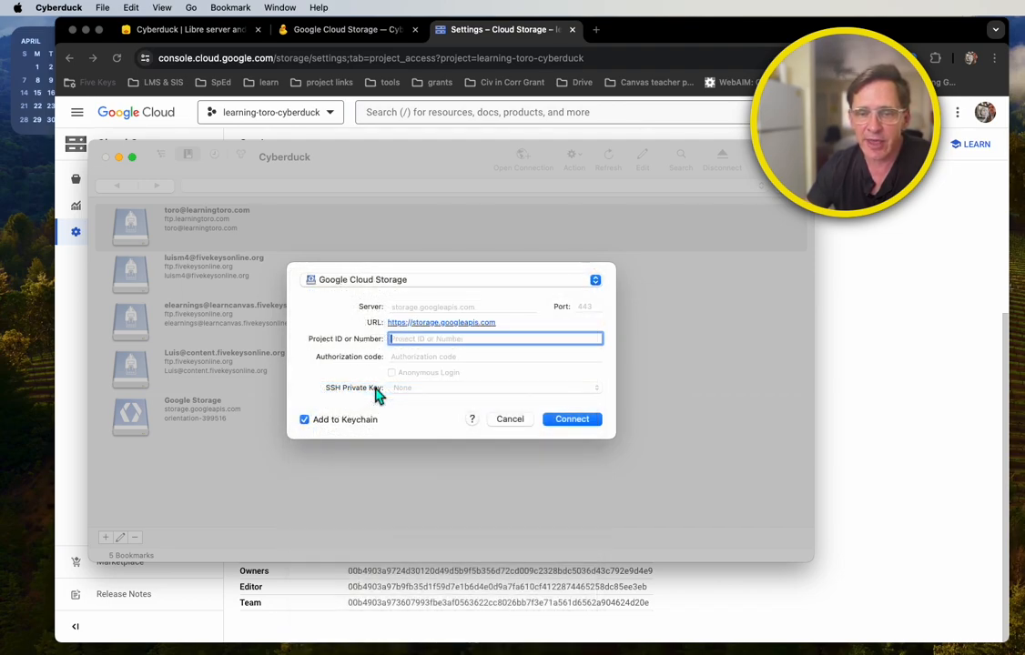
Enter learning-toro-cyberduck as the connection's project ID and connect
right_click(410, 342)
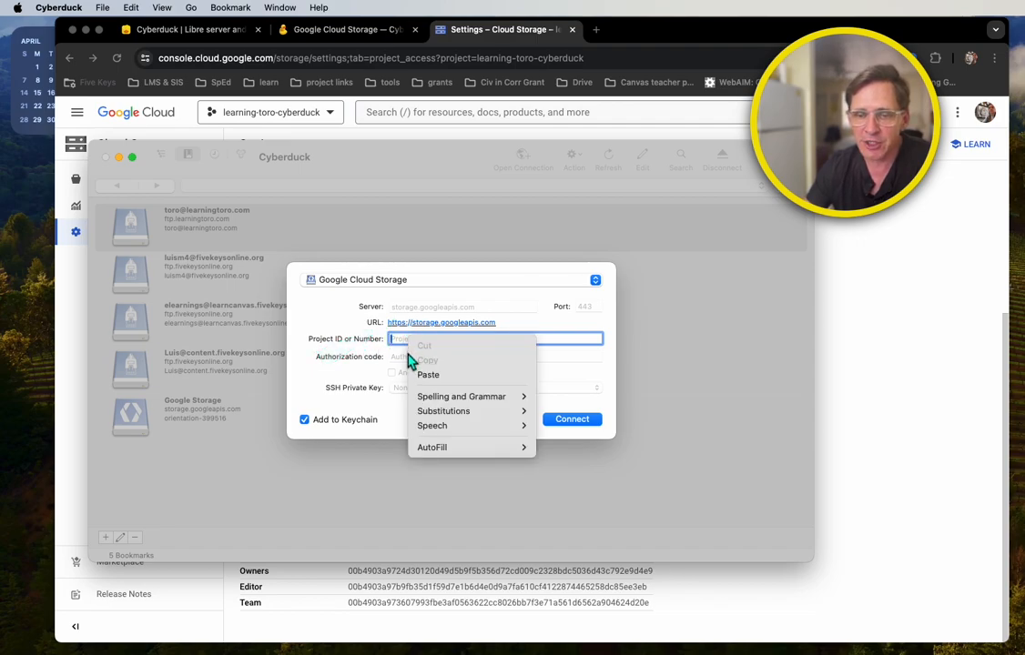
click(430, 374)
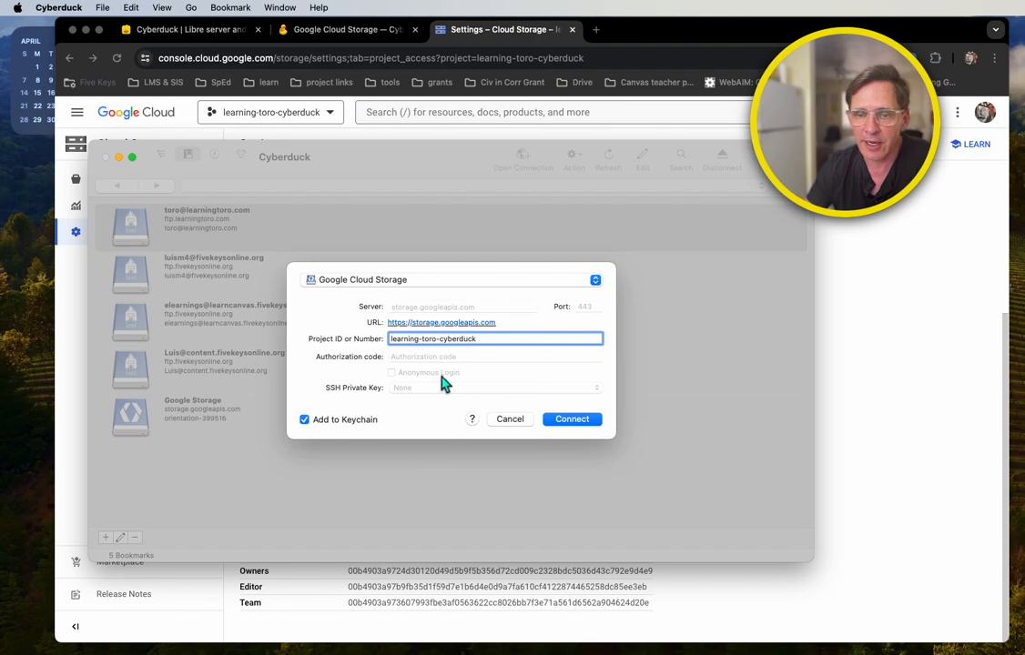
click(557, 419)
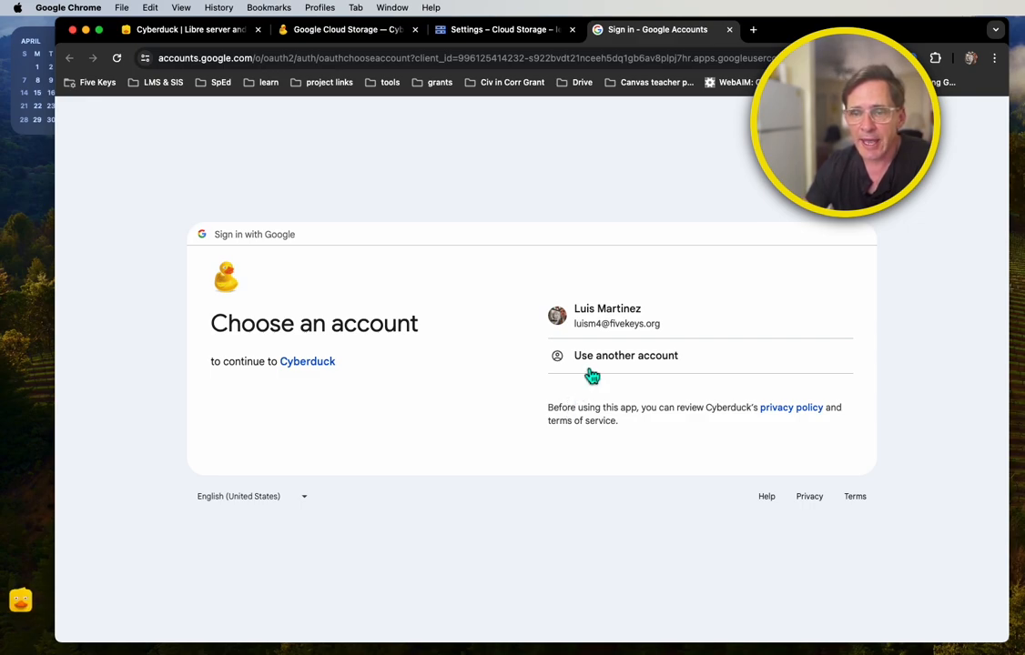
Choose the existing Google account, grant Cyberduck the additional access it requests and return to Cyberduck
click(615, 327)
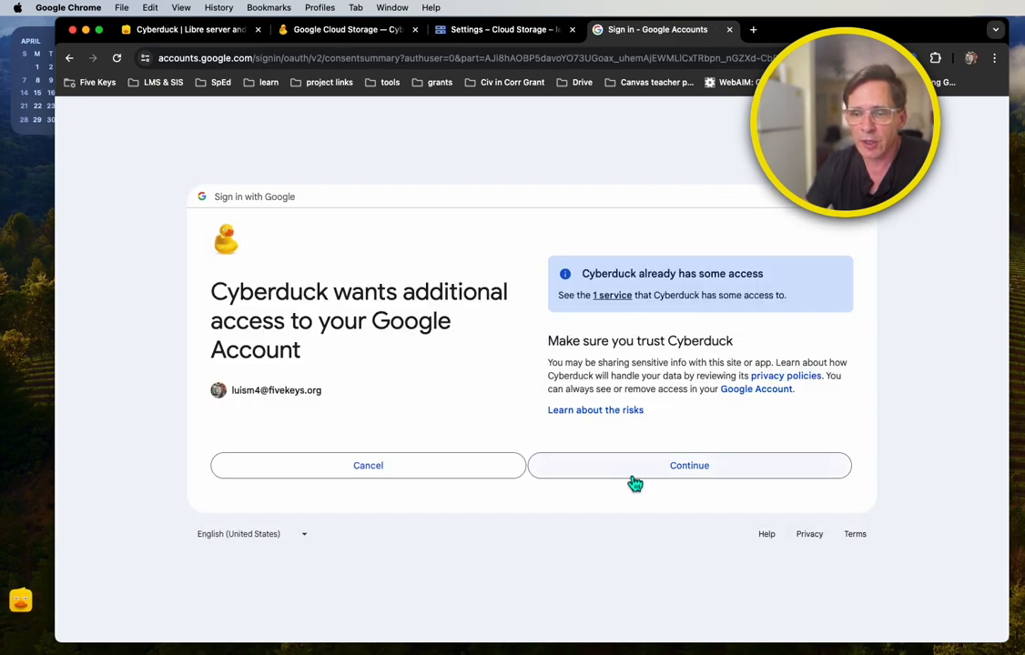
click(648, 473)
click(667, 181)
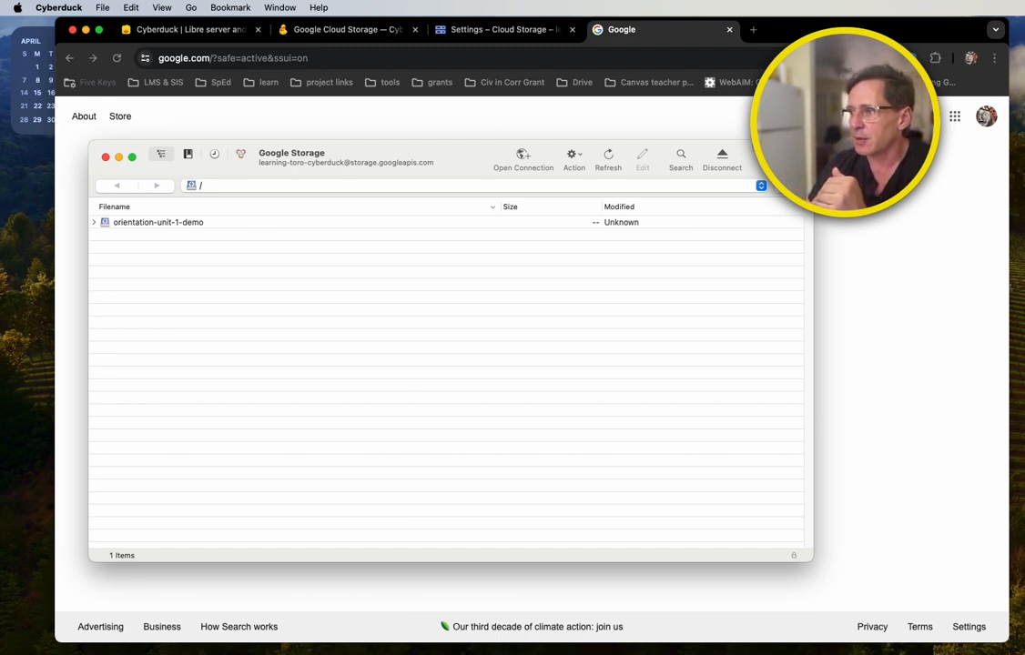
Upload the Orientation Unit 1 12.59.57 PM folder to the orientation-unit-1-demo bucket, close the transfer list and expand the bucket
drag(887, 196, 222, 289)
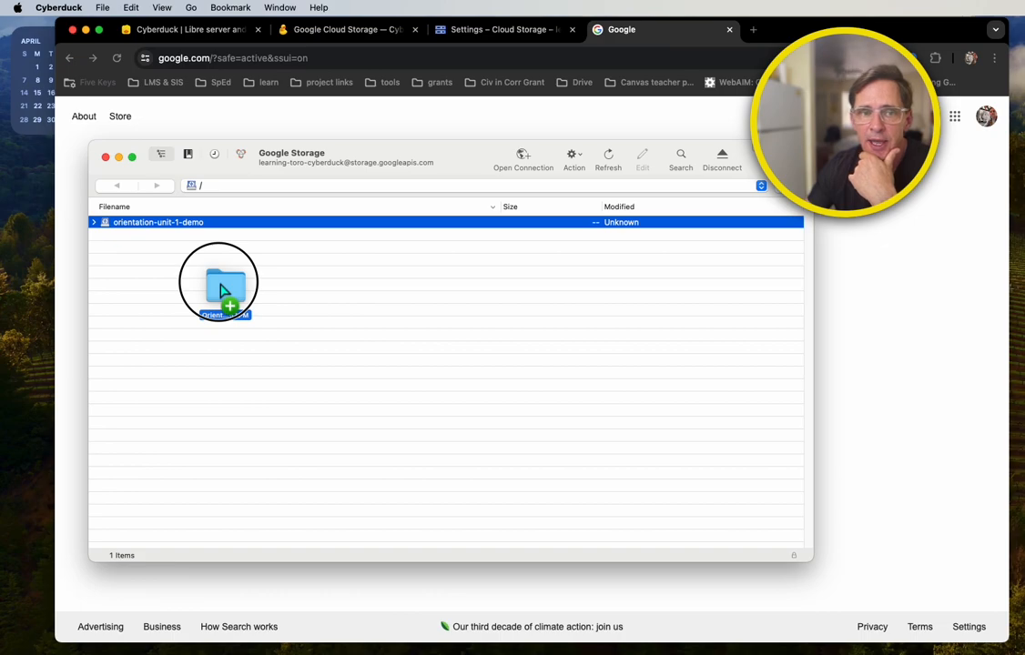
drag(222, 289, 222, 265)
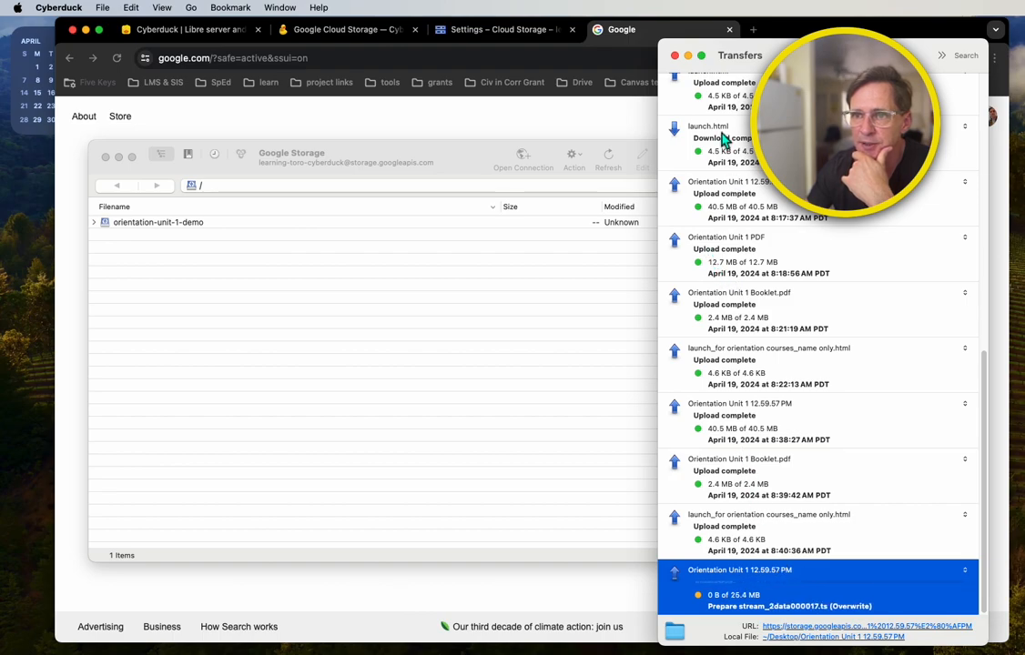
drag(716, 57, 445, 51)
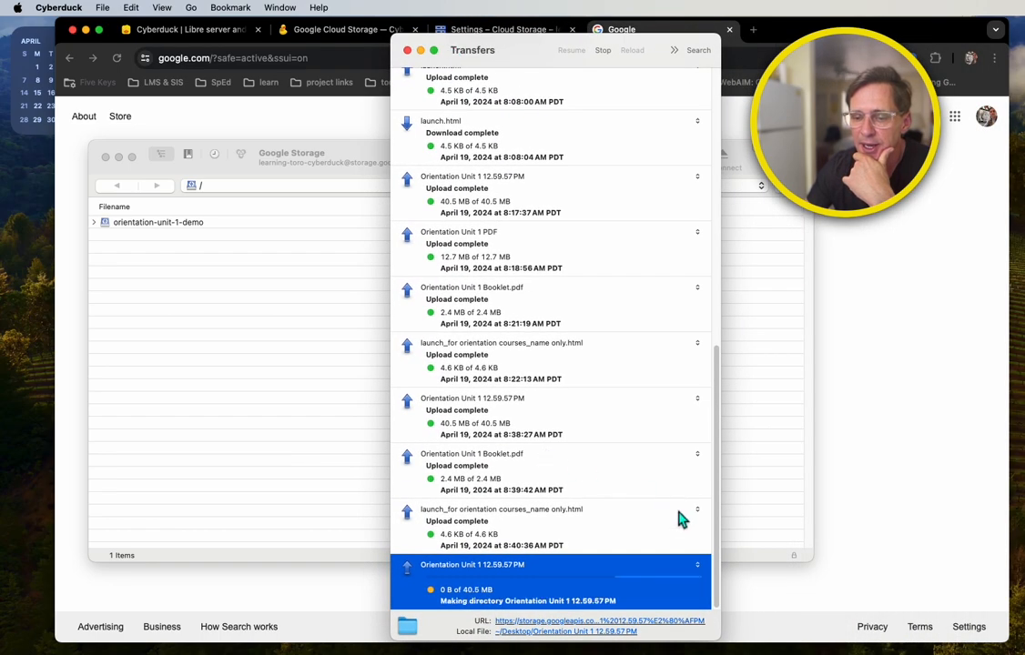
mouse_move(710, 640)
mouse_down()
mouse_move(705, 571)
mouse_move(700, 641)
mouse_up()
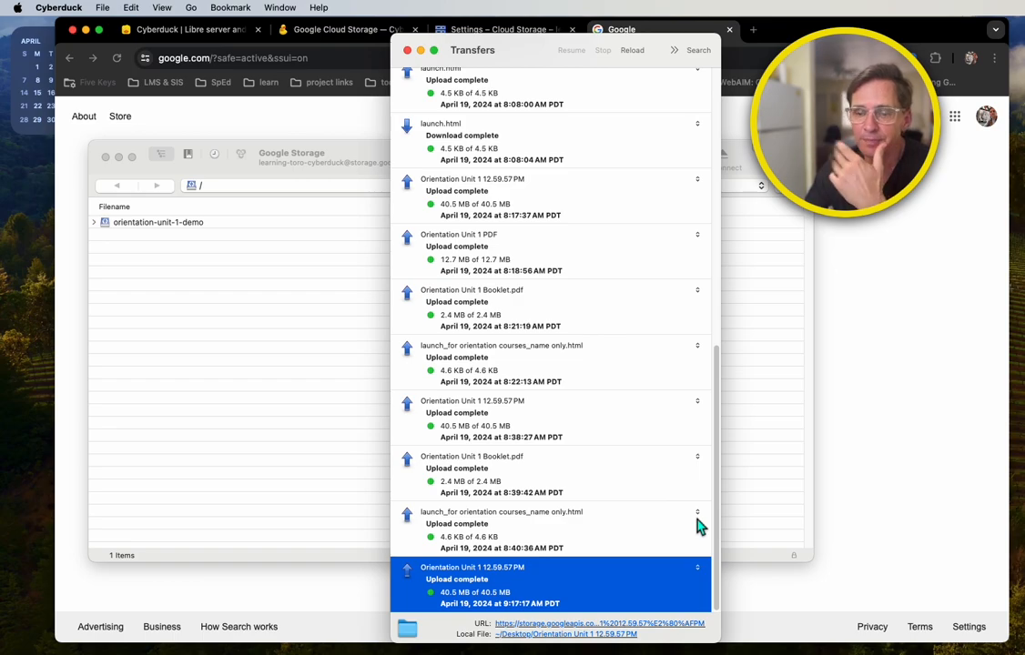
click(407, 51)
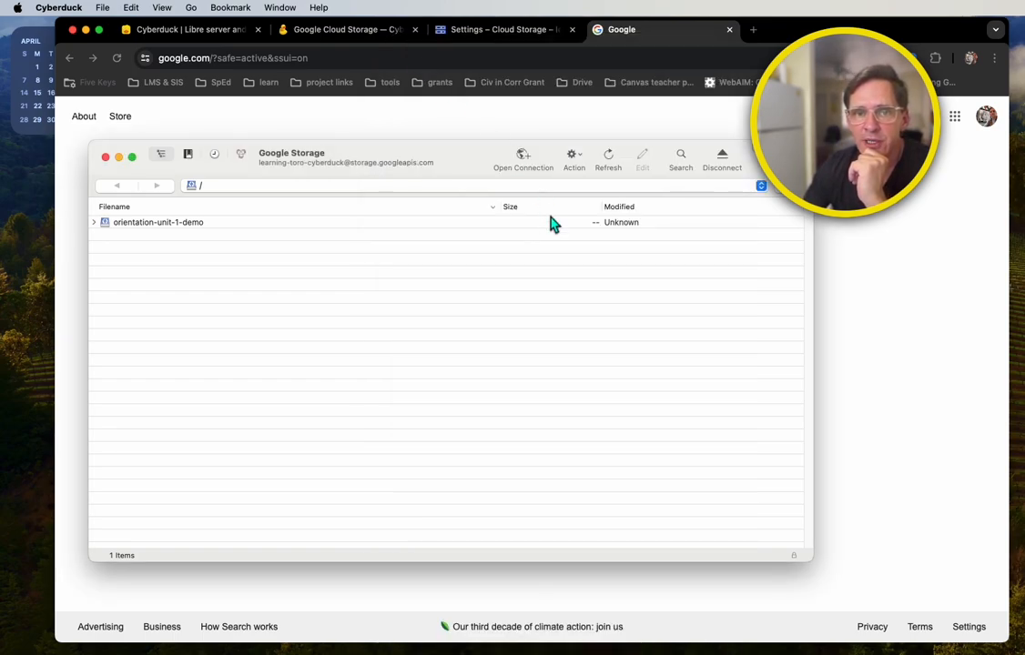
click(95, 223)
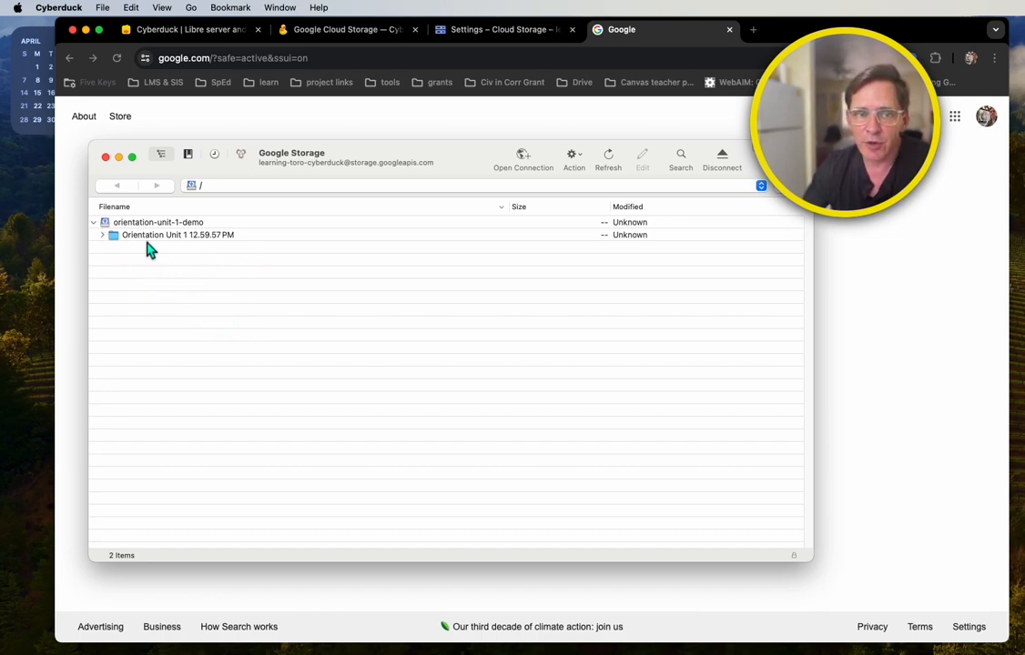
Refresh the bucket listing and copy the HTTPS URL of story.html inside the Orientation Unit 1 12.59.57 PM folder
click(608, 156)
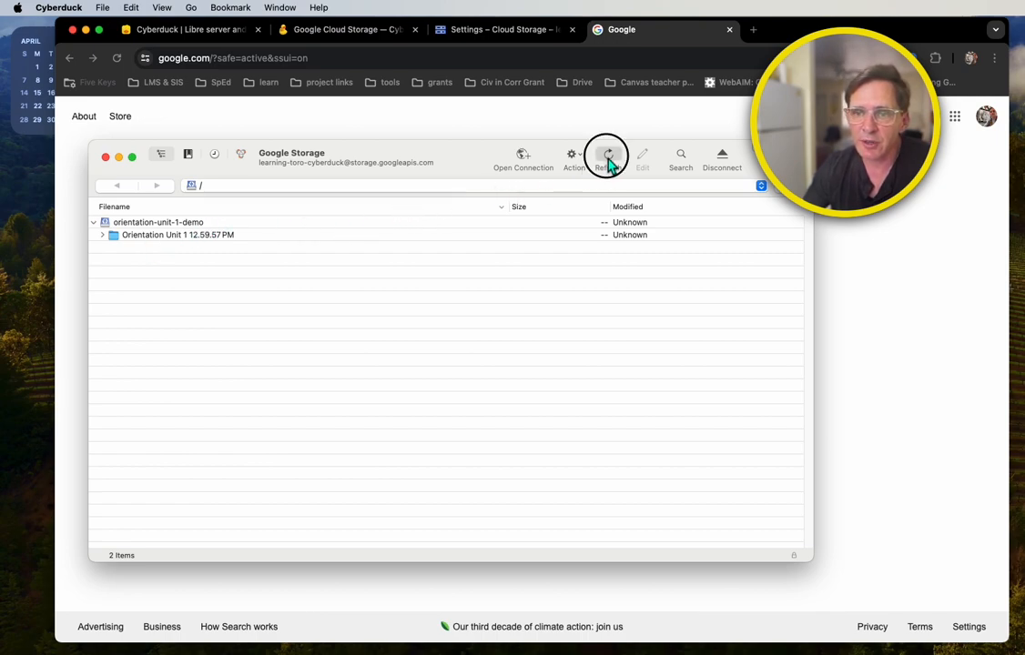
click(103, 235)
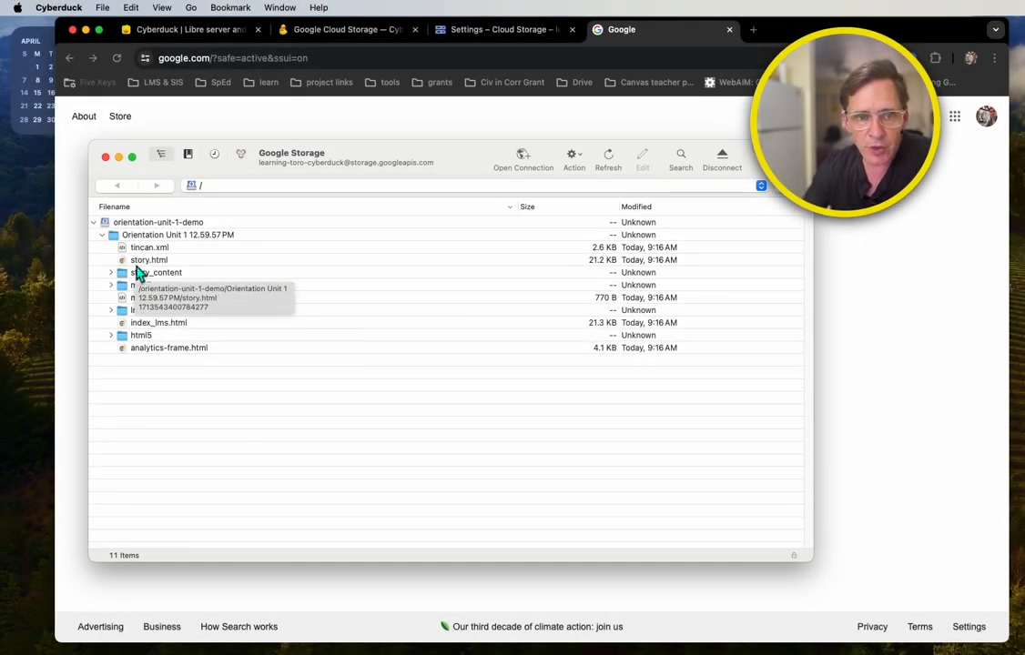
click(137, 263)
right_click(137, 273)
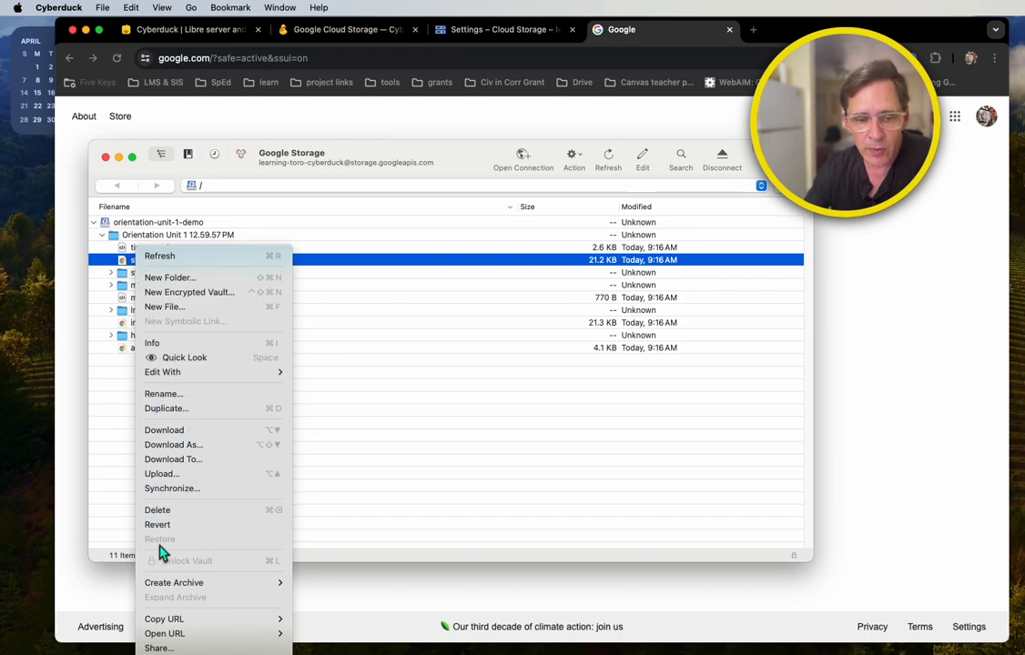
mouse_move(194, 621)
click(328, 598)
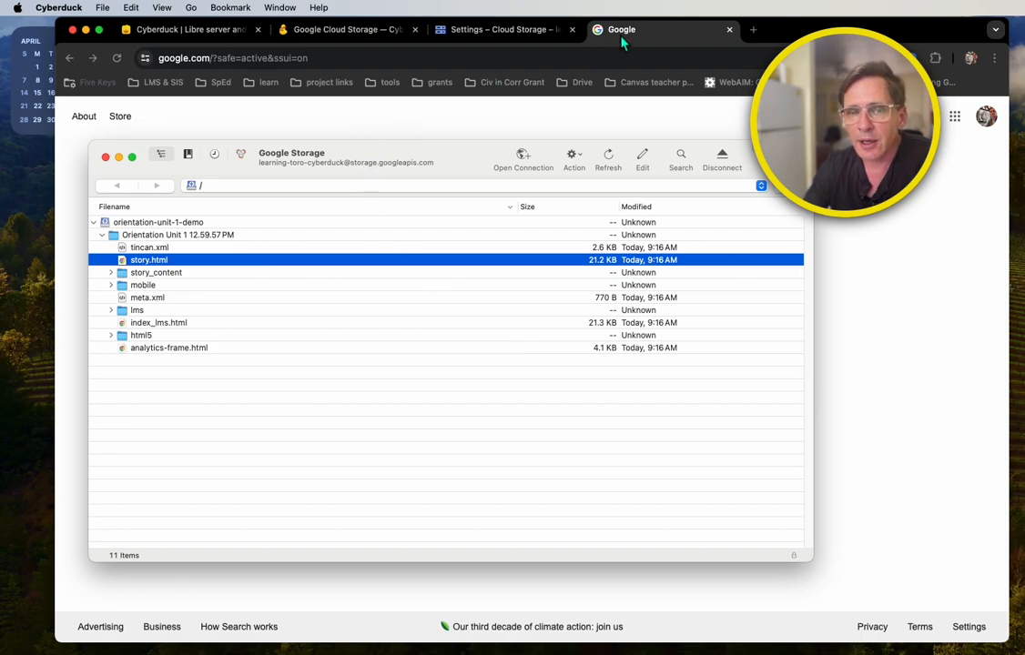
Switch to Chrome and open the copied story.html URL in a new tab
click(753, 31)
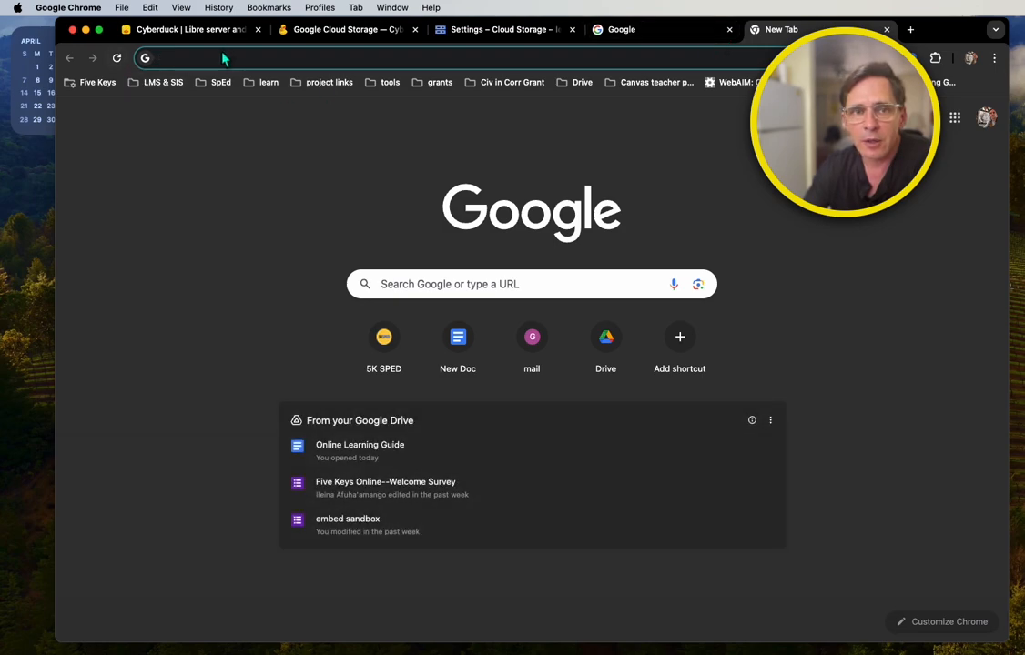
right_click(213, 60)
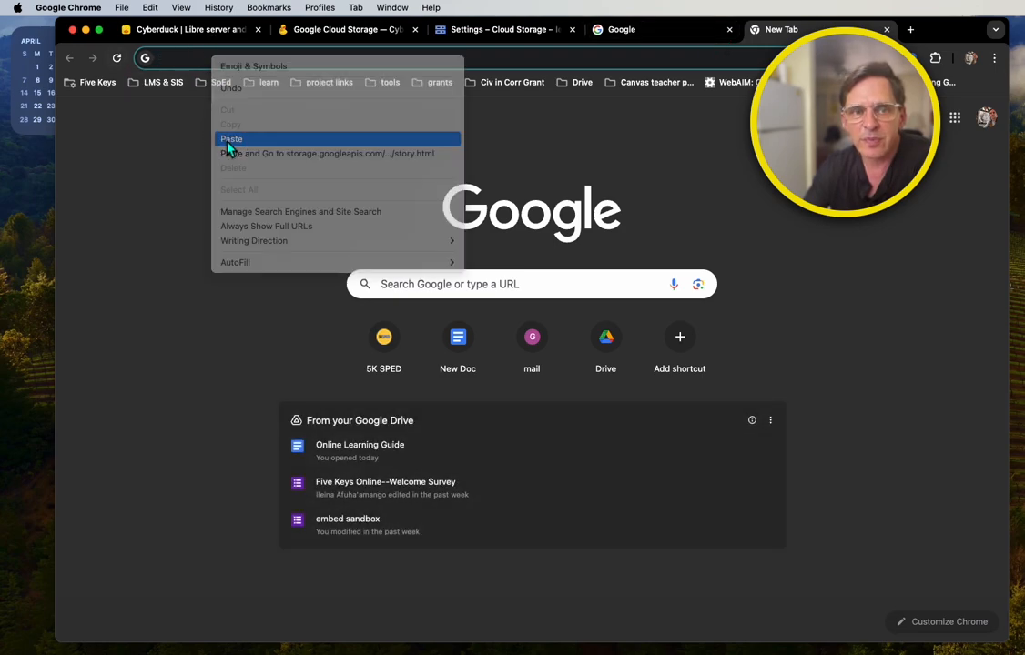
click(228, 141)
key(Return)
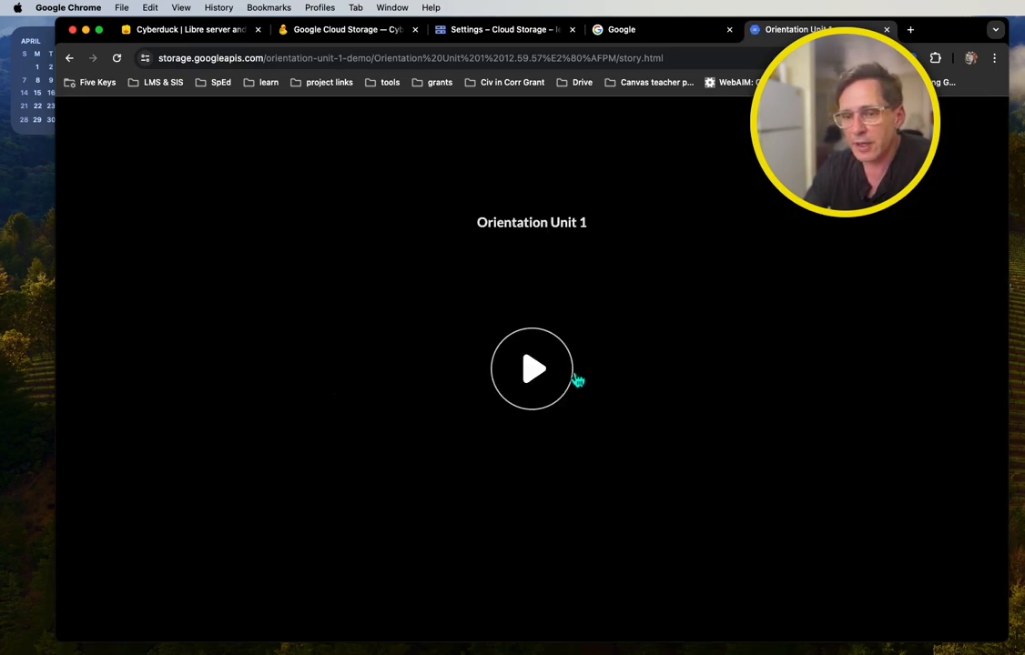
Start playing the Orientation Unit 1 course, mute its audio and close the course tab
click(521, 386)
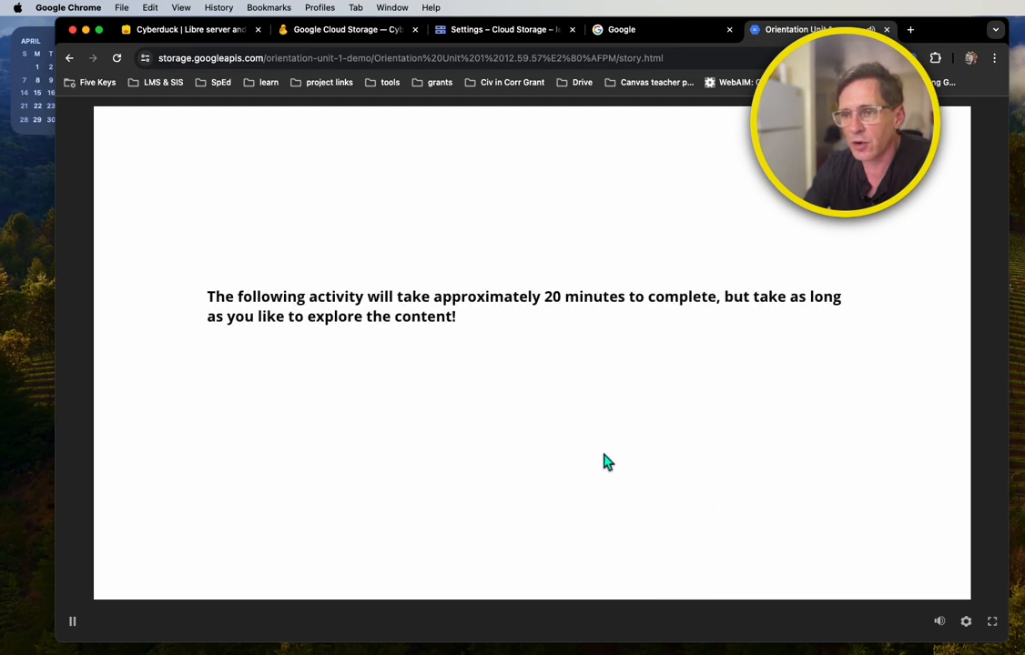
click(939, 620)
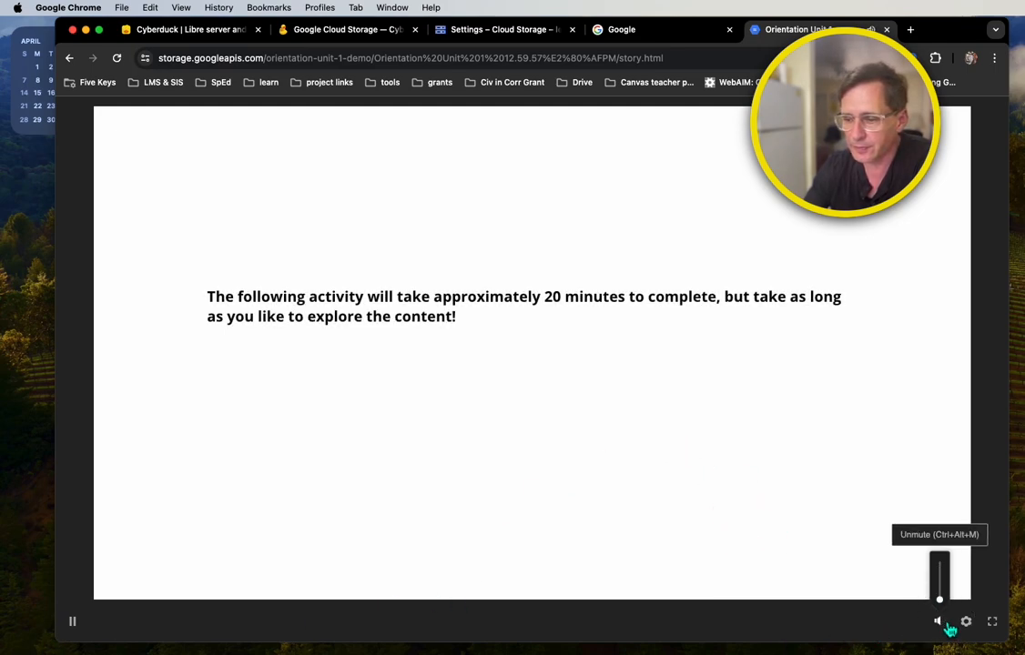
click(774, 32)
drag(774, 32, 590, 126)
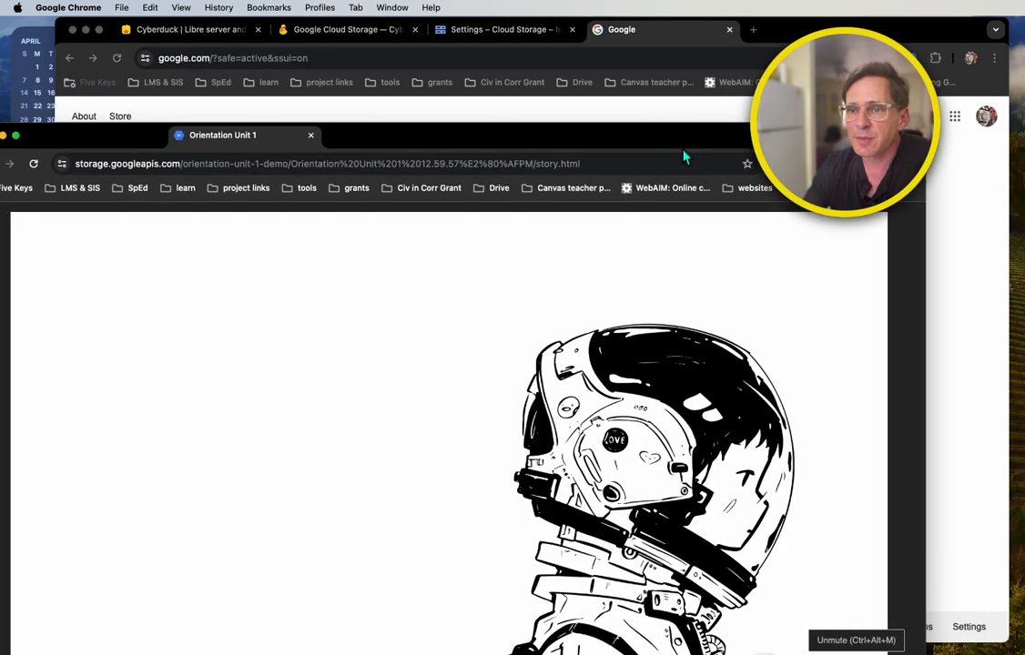
click(175, 136)
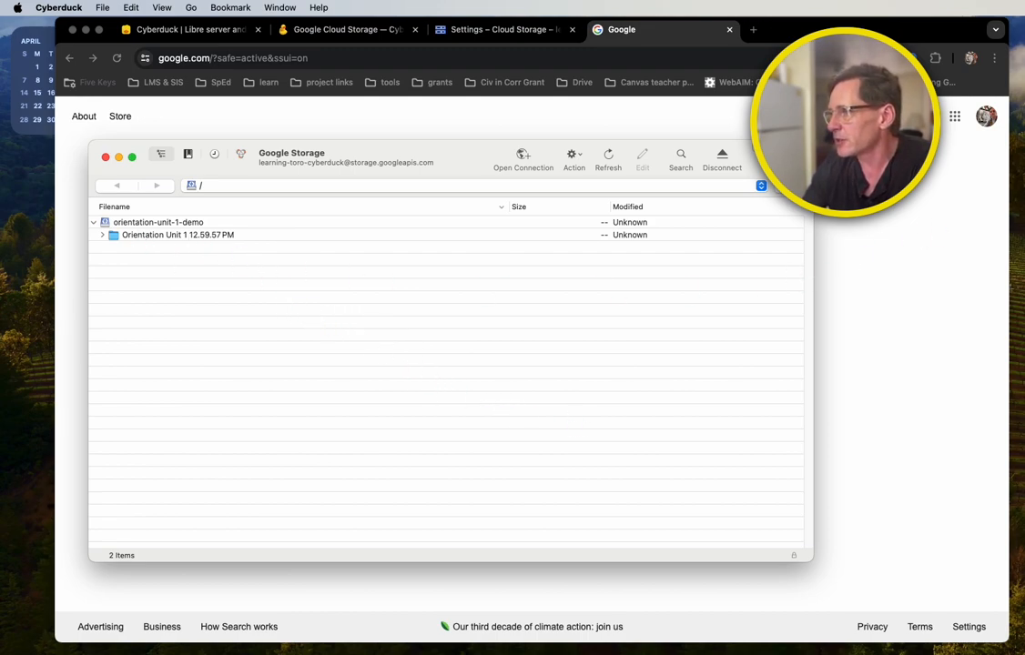
In Cyberduck, upload Orientation Unit 1 Booklet.pdf to the orientation-unit-1-demo bucket and copy the uploaded file's HTTPS URL
drag(1001, 364, 191, 226)
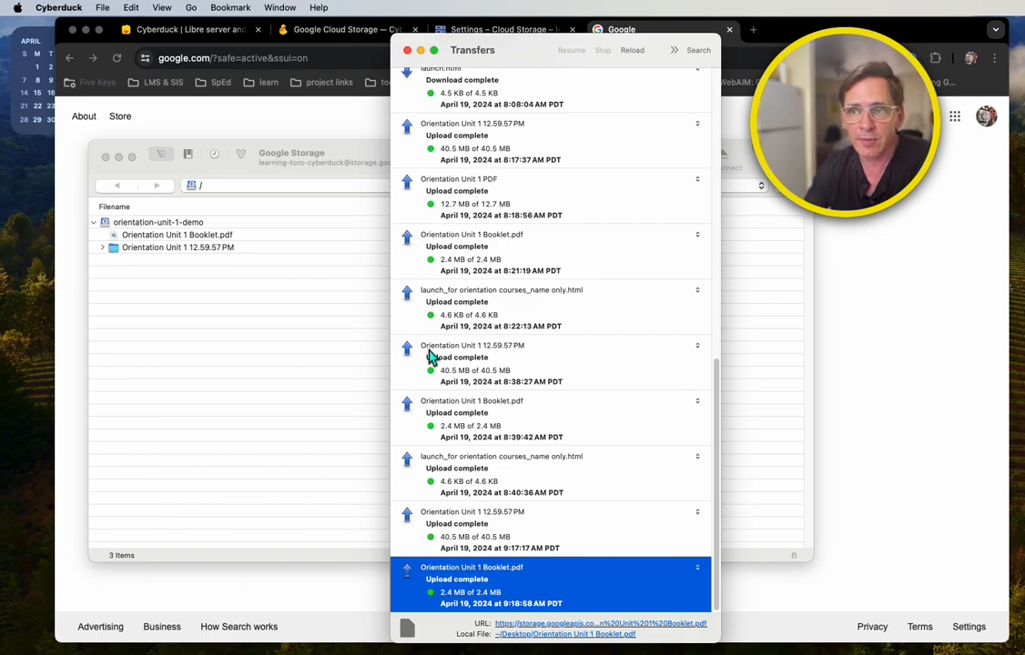
click(406, 50)
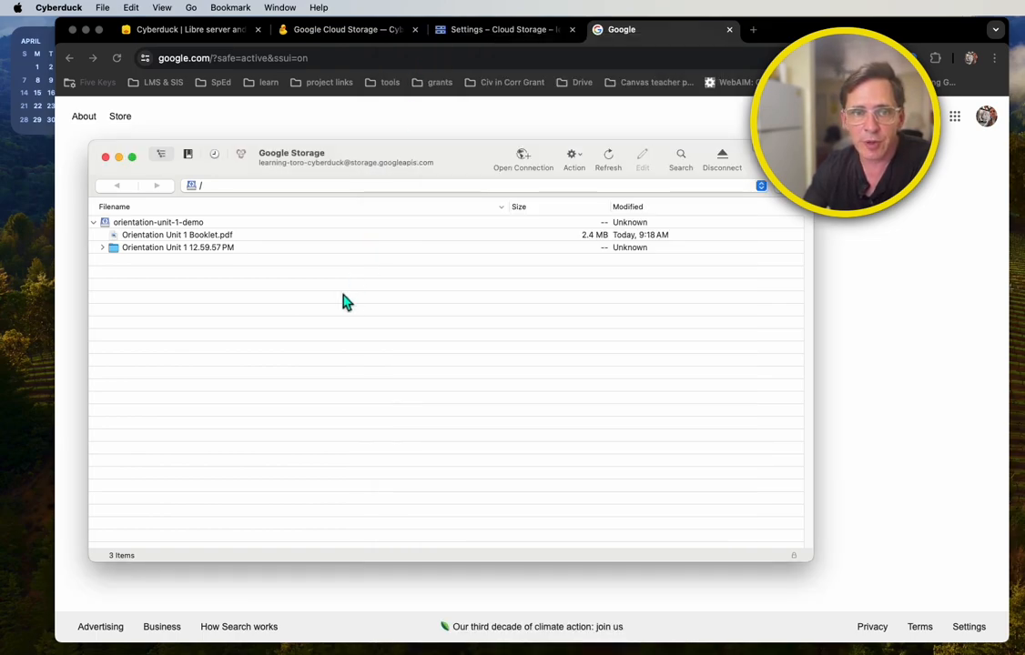
click(172, 237)
right_click(172, 239)
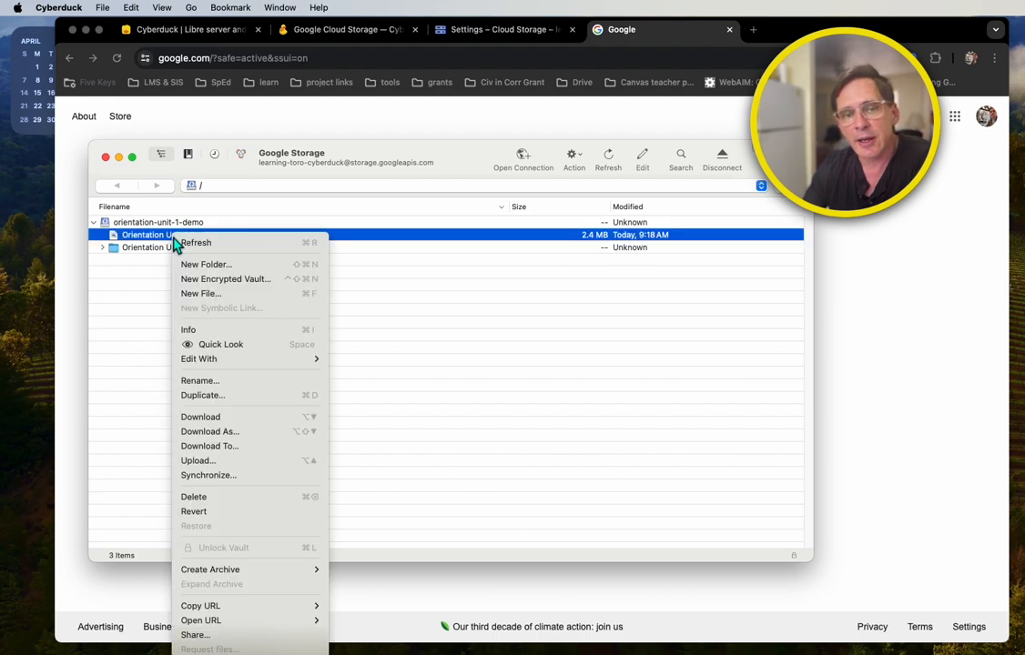
mouse_move(267, 608)
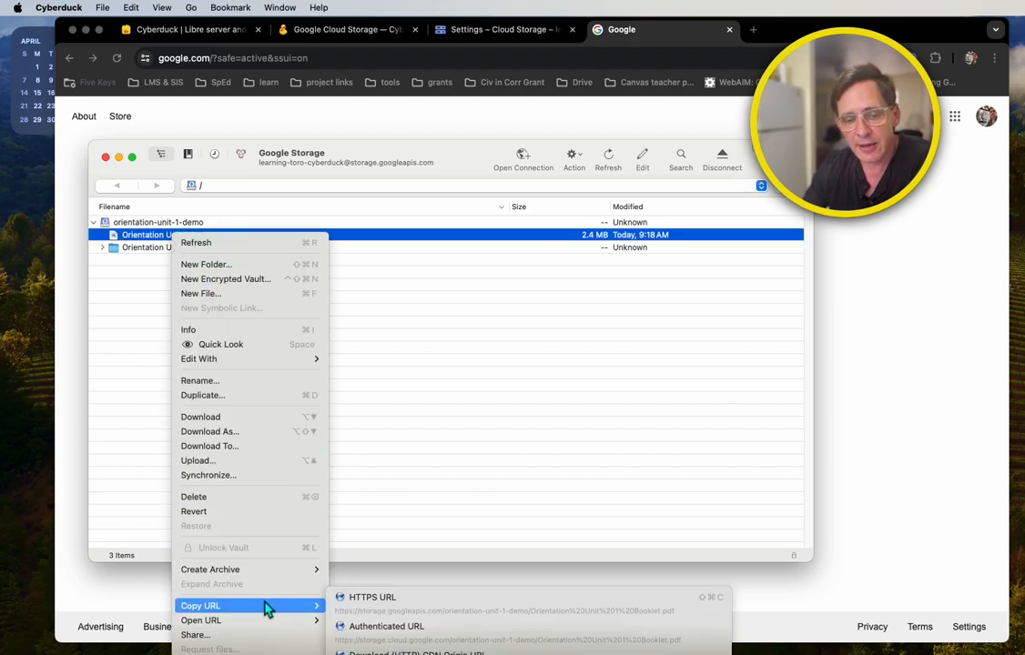
click(373, 600)
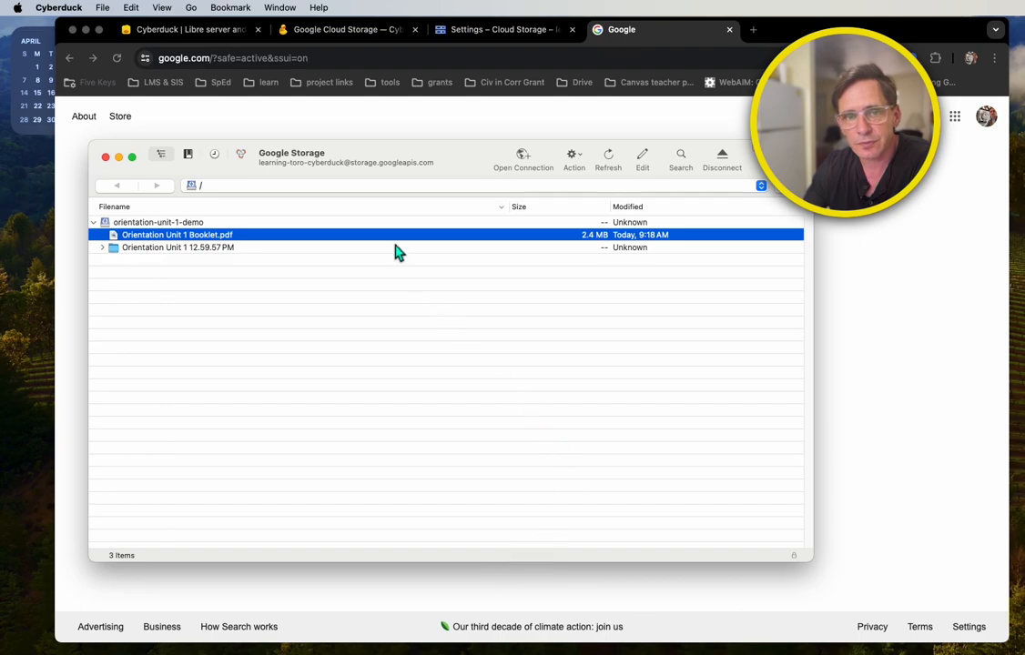
Open the booklet's copied URL in a new Chrome tab, look through the PDF pages and close the tab
click(753, 30)
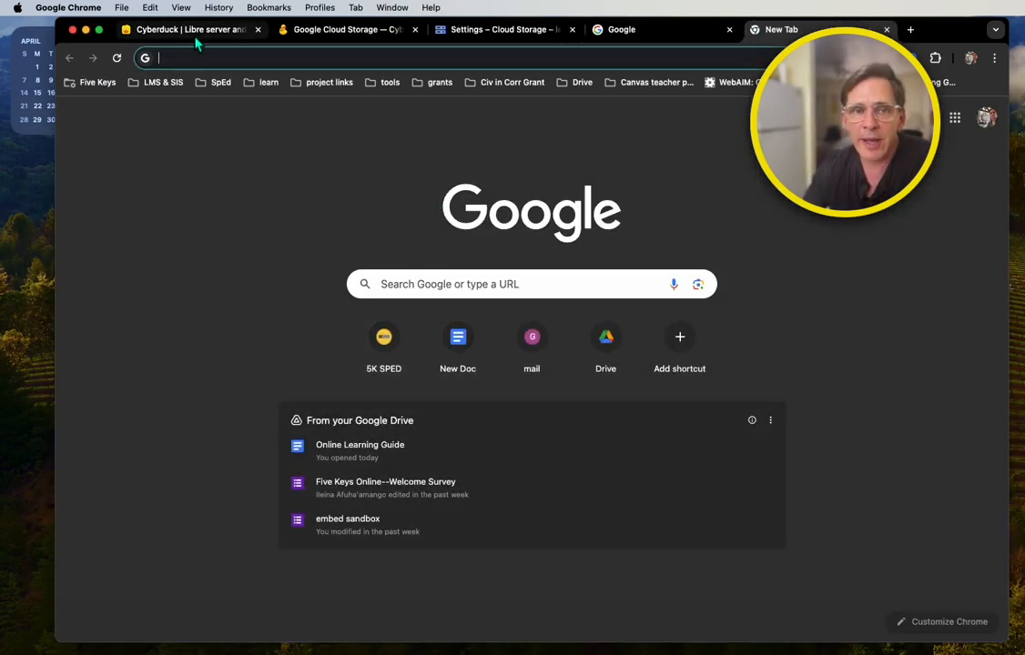
click(192, 58)
right_click(192, 58)
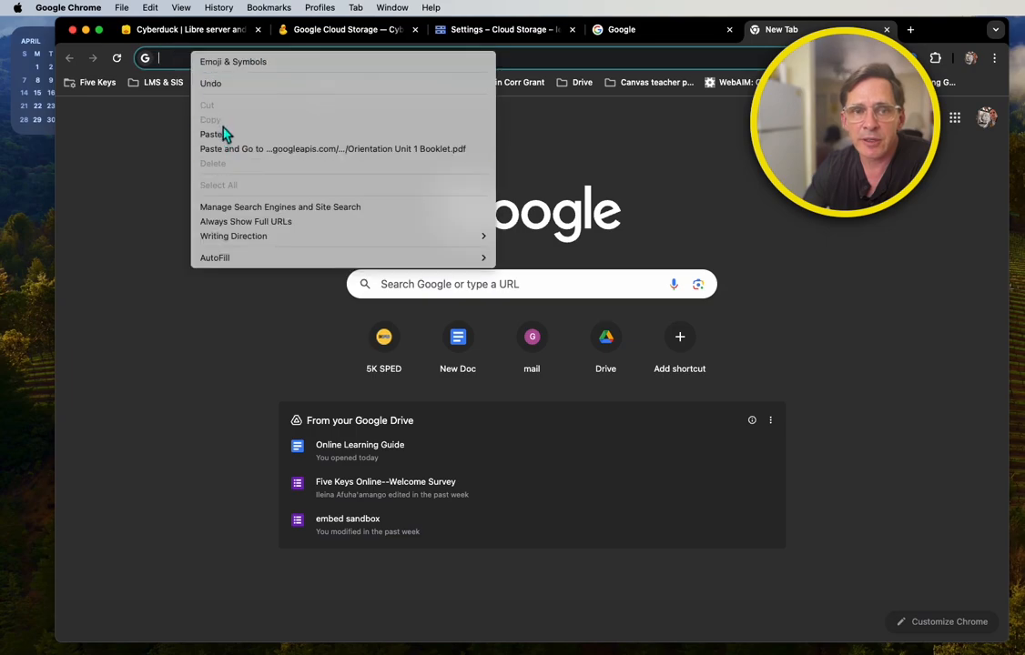
click(224, 136)
key(Return)
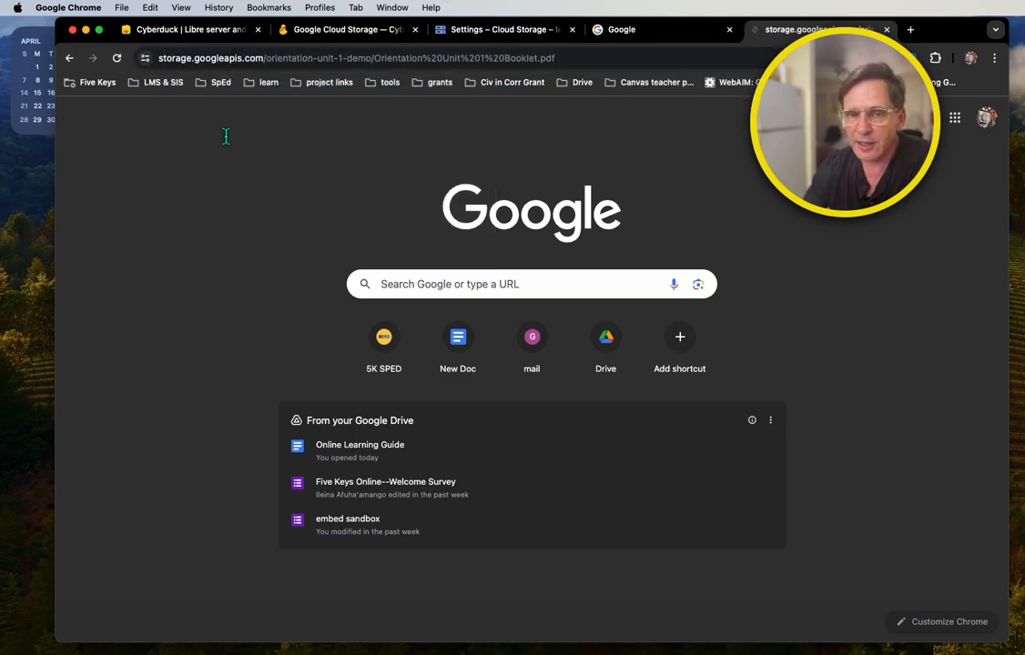
scroll(546, 455, down, 10)
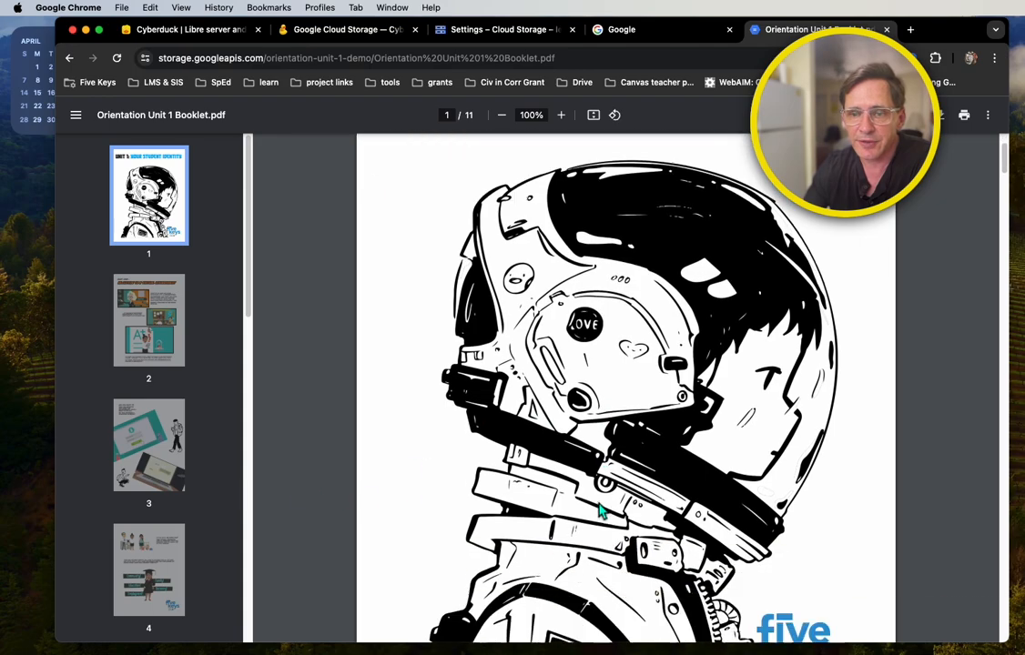
scroll(643, 522, down, 3)
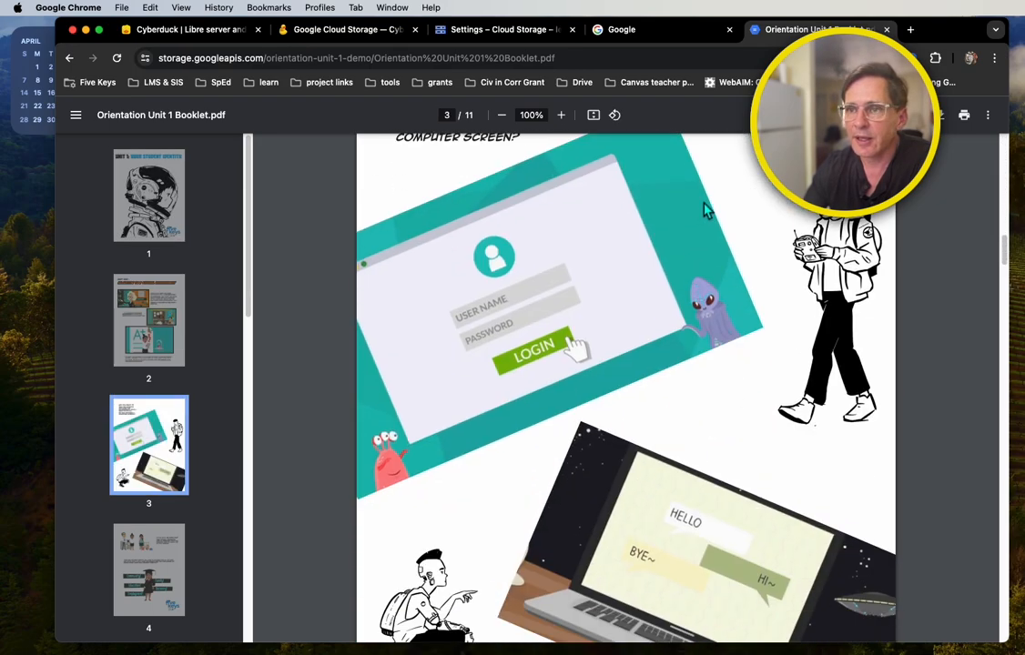
drag(841, 31, 583, 200)
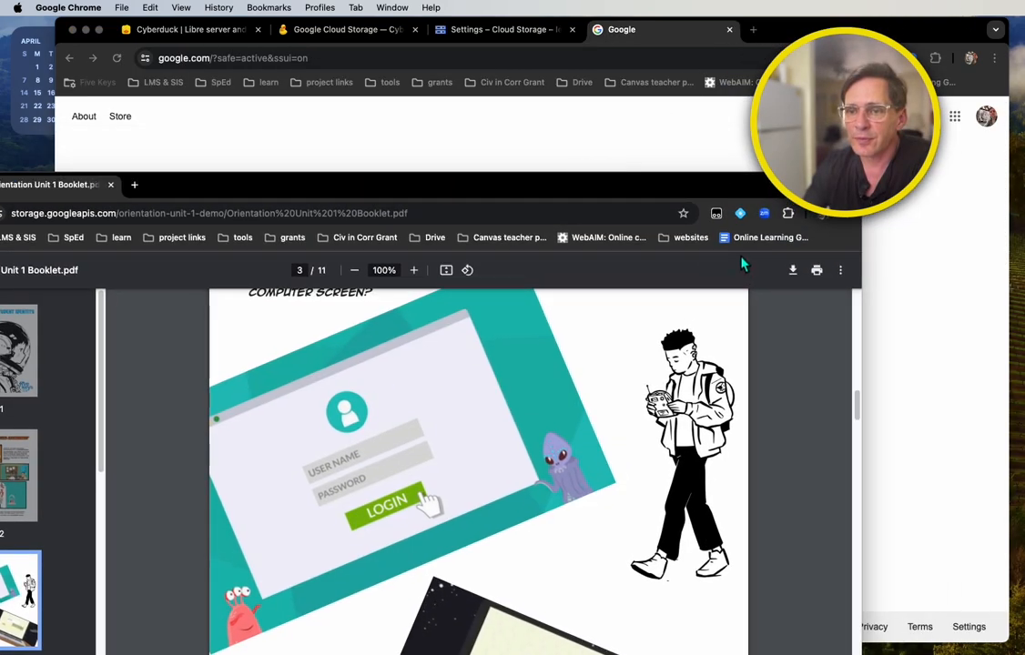
click(110, 182)
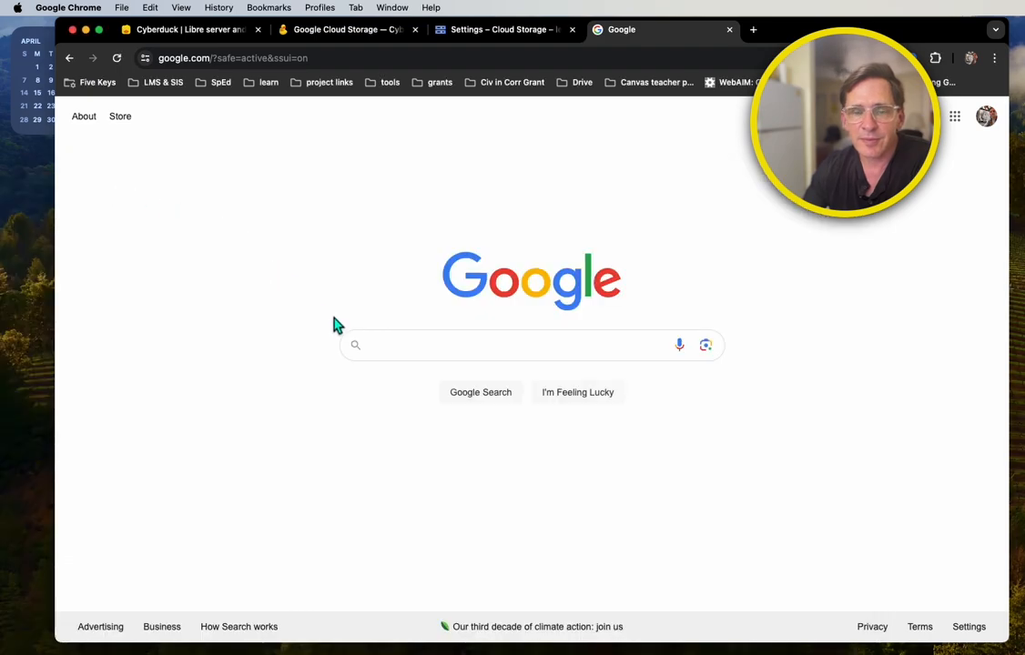
key(super+Tab)
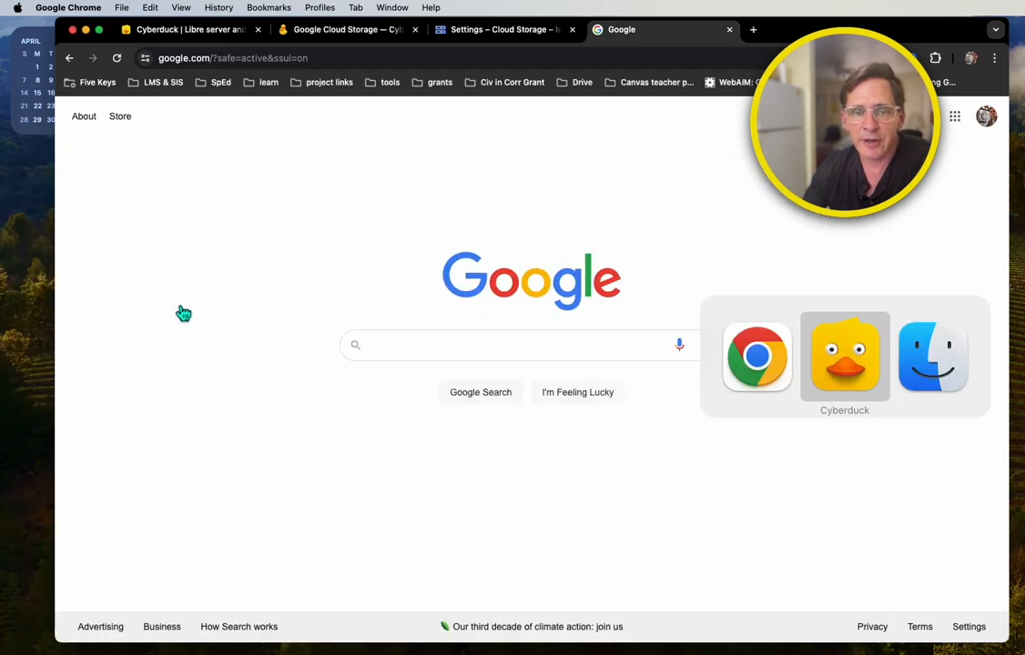
click(842, 373)
click(330, 326)
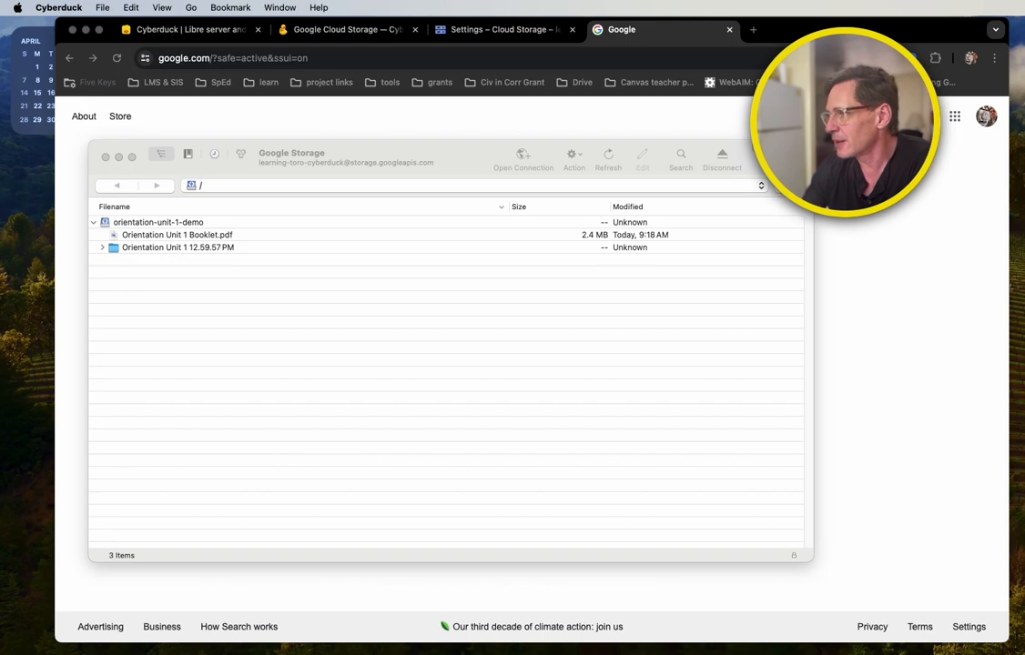
drag(1024, 286, 831, 304)
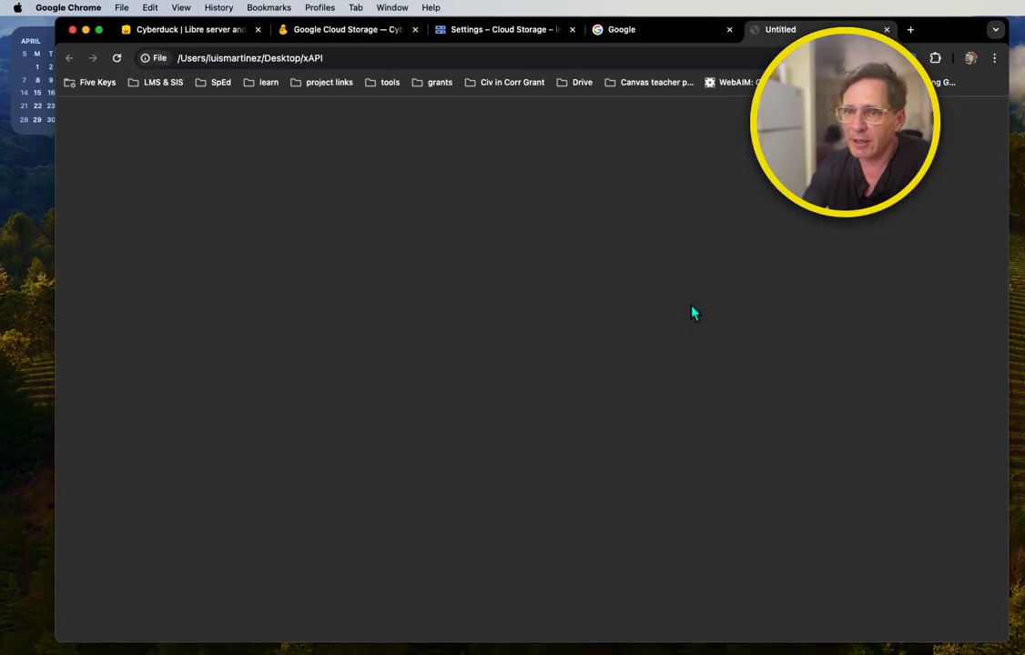
click(887, 29)
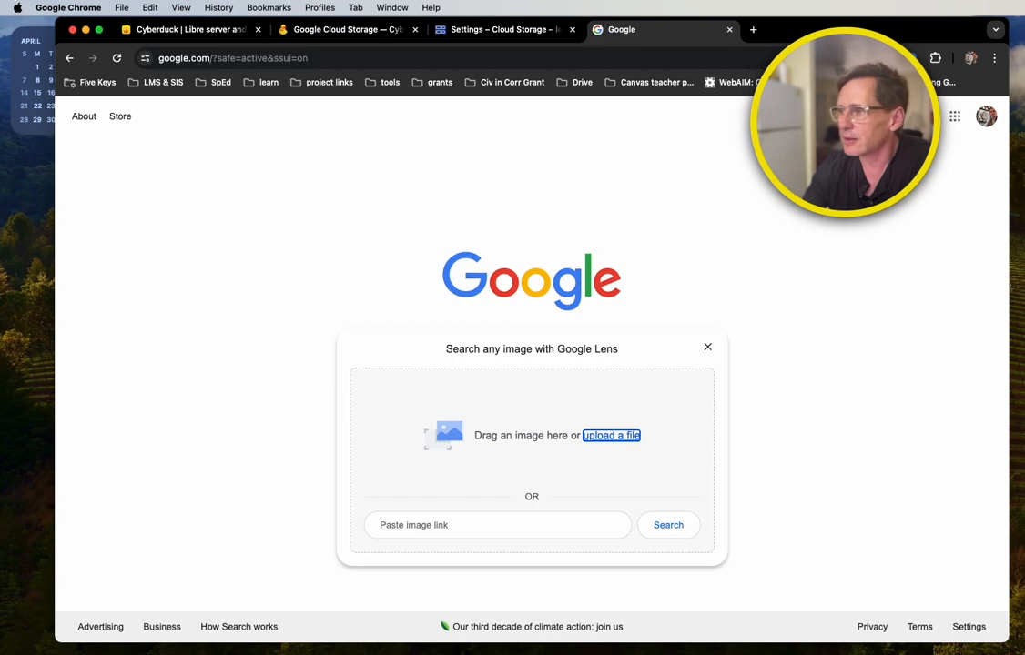
Bring the xAPI Finder window into view and select launch_for orientation courses_name only.html in the actor capture folder
drag(910, 654, 990, 653)
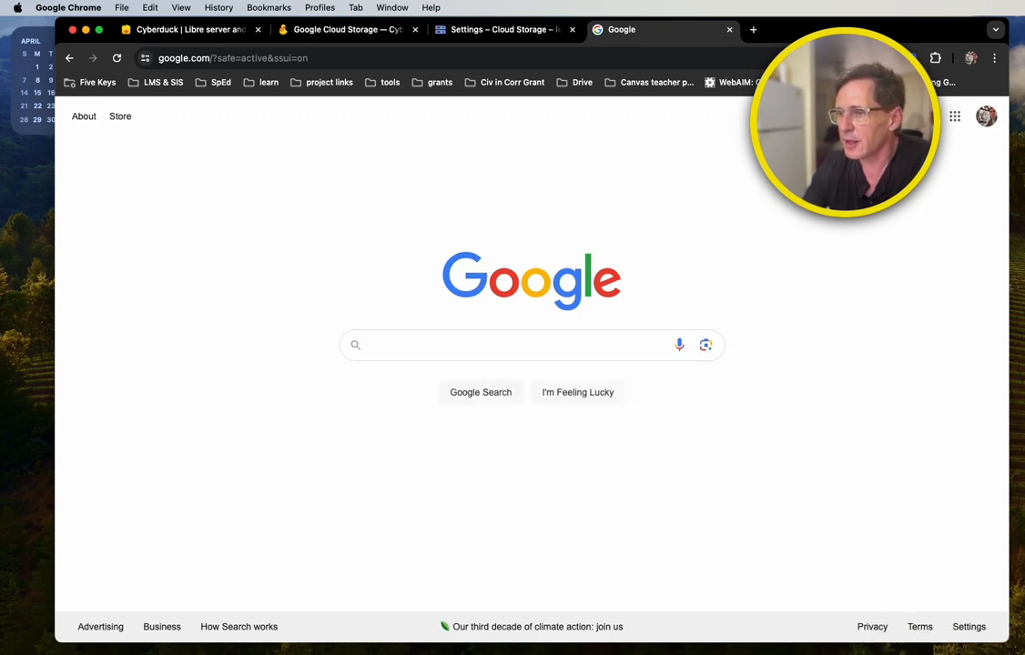
click(1017, 648)
drag(873, 150, 484, 314)
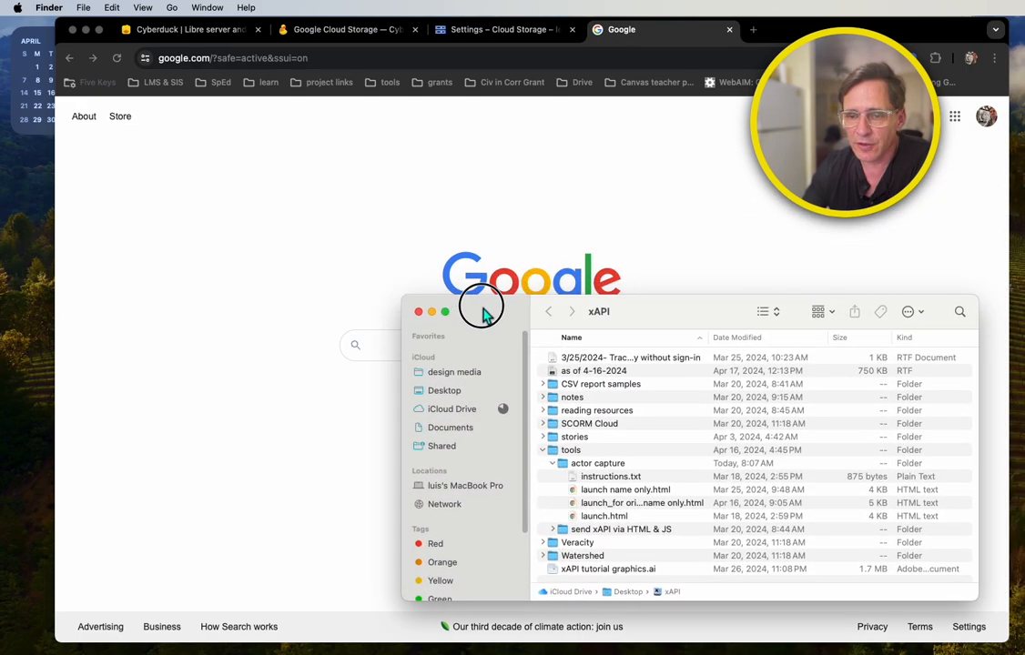
click(636, 492)
click(637, 503)
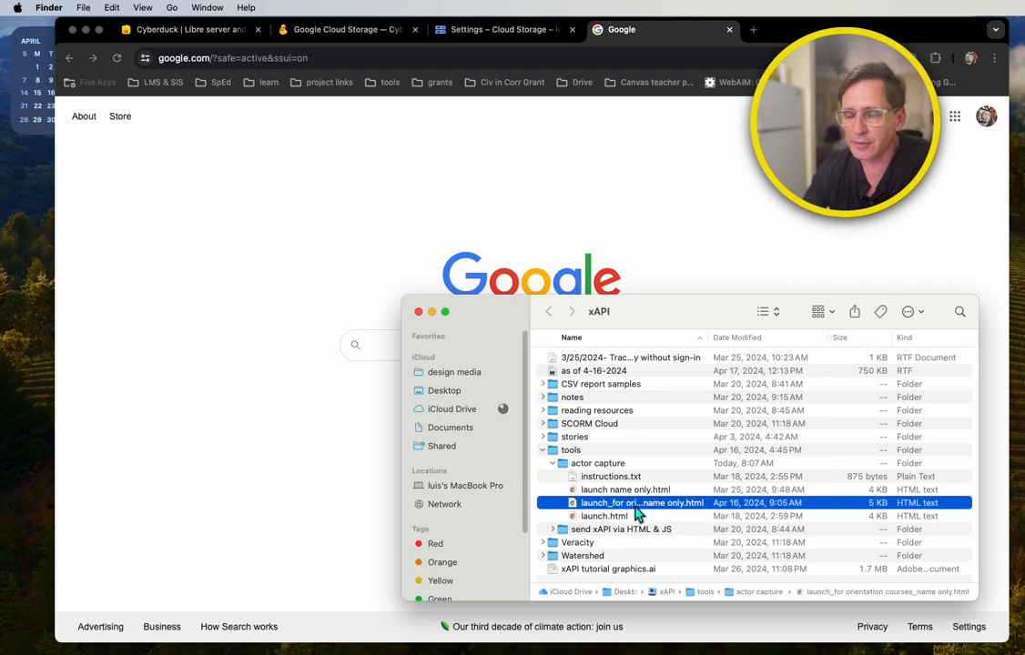
key(Return)
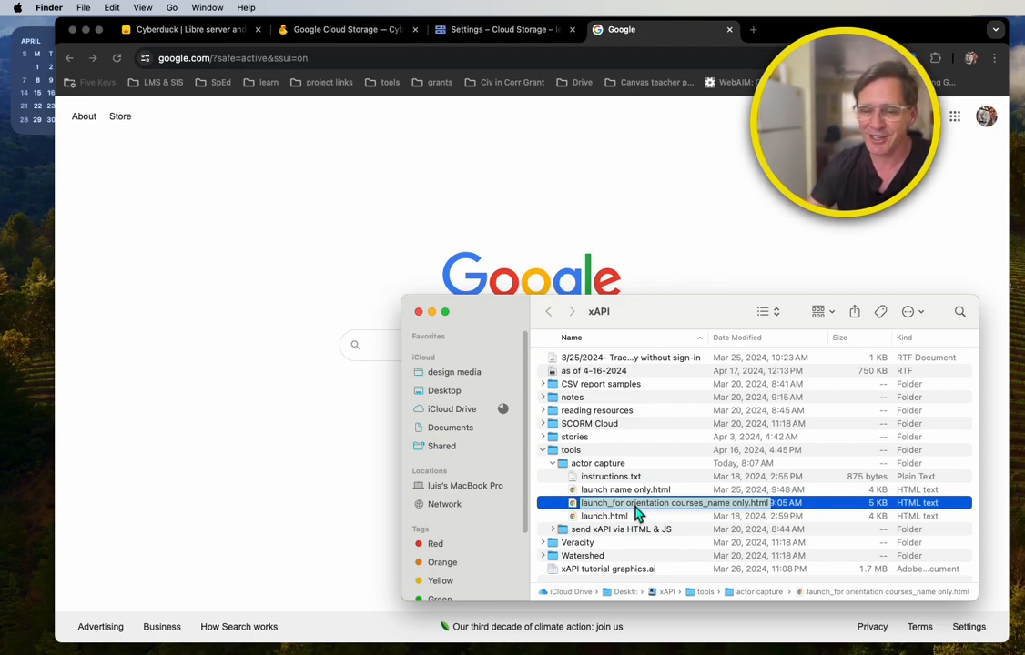
key(Return)
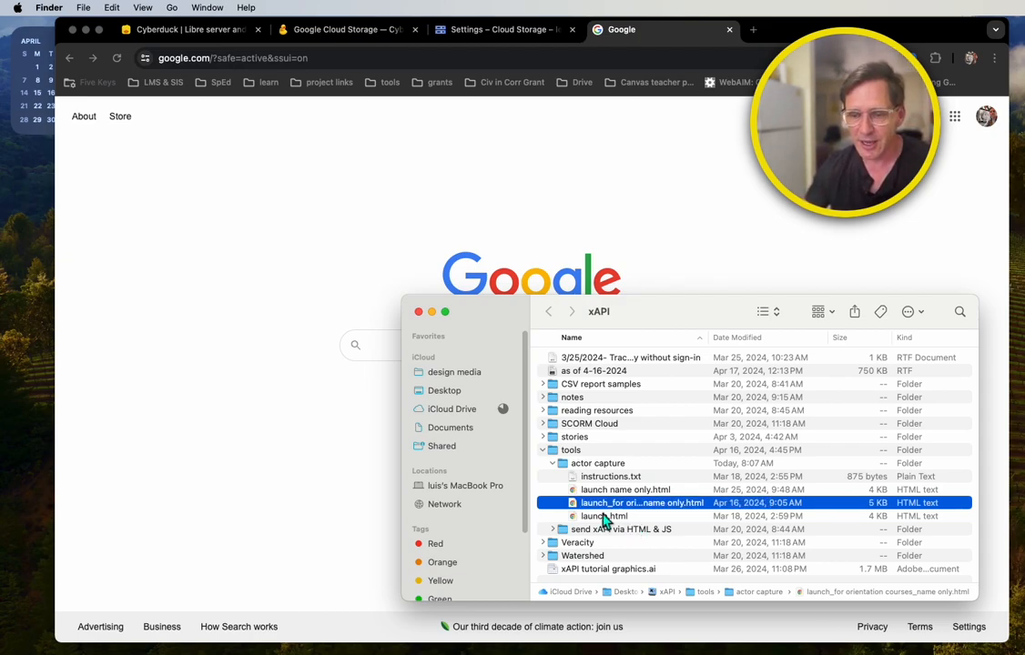
In Cyberduck, upload launch_for orientation courses_name only.html into the Orientation Unit 1 12.59.57 PM folder, clearing completed transfers and closing the transfer list
click(424, 272)
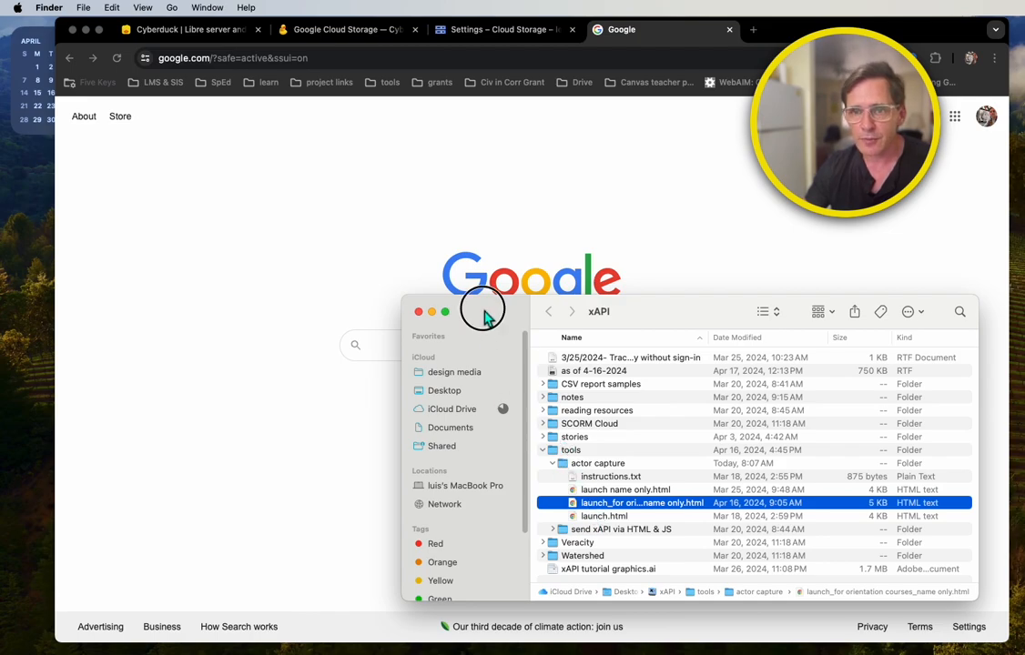
click(85, 29)
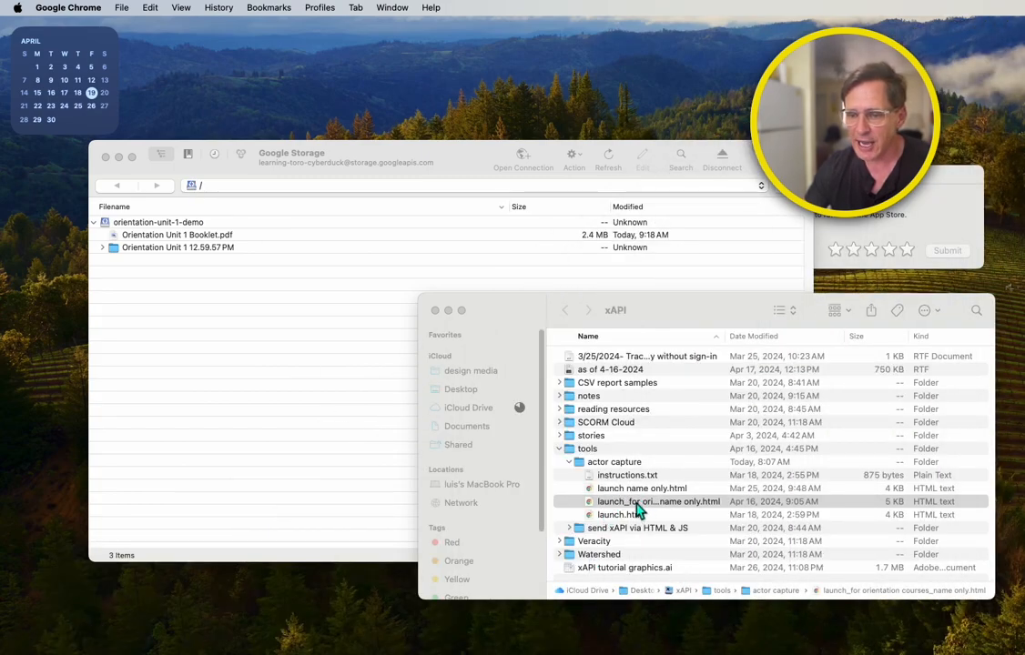
drag(637, 511, 151, 258)
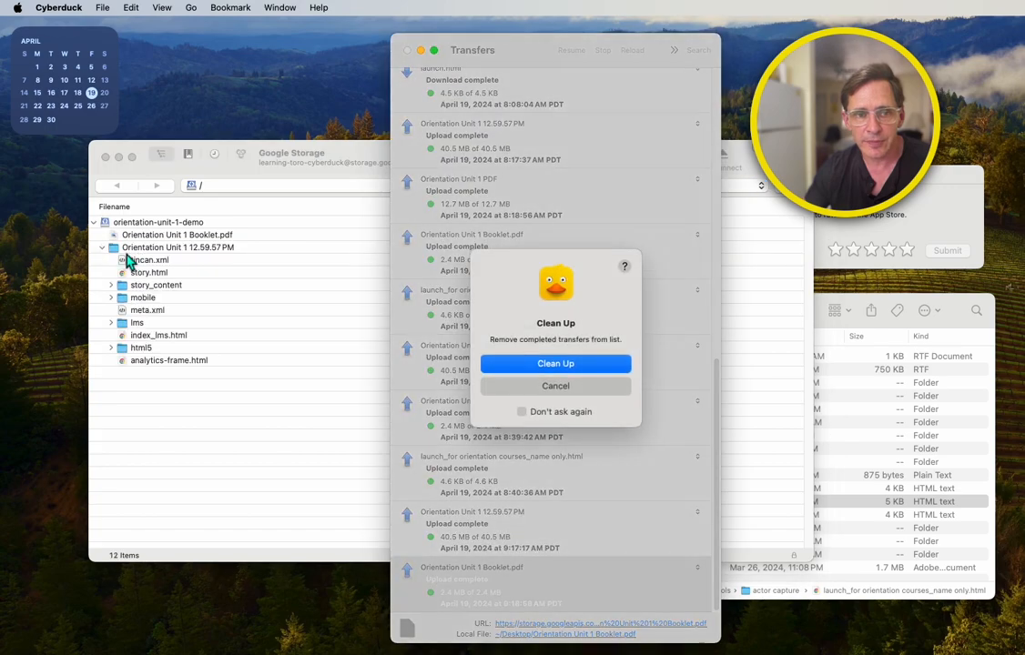
click(583, 369)
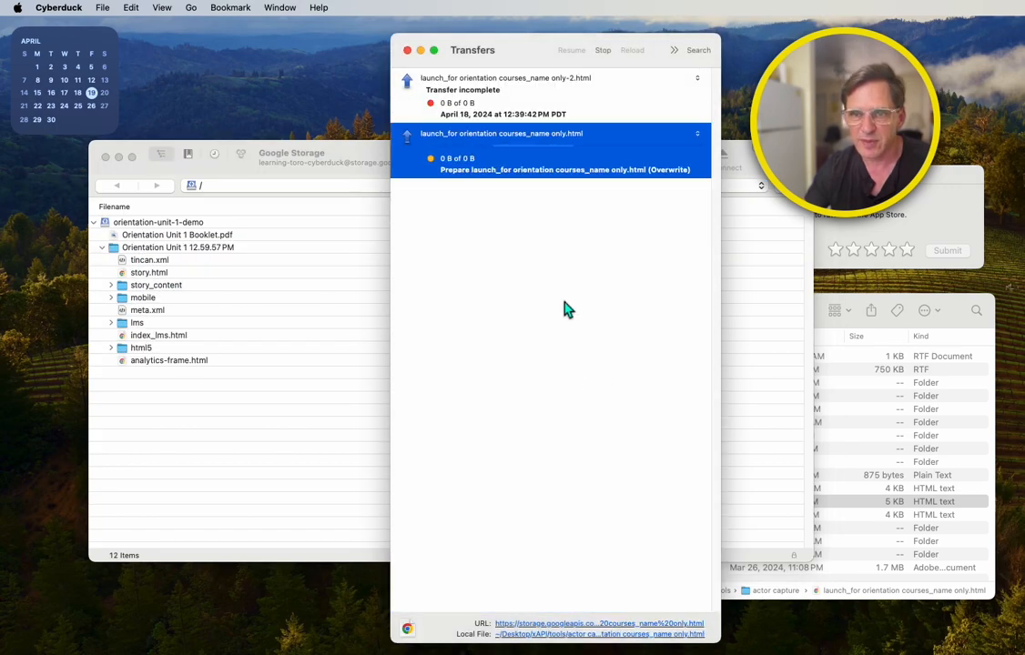
click(408, 50)
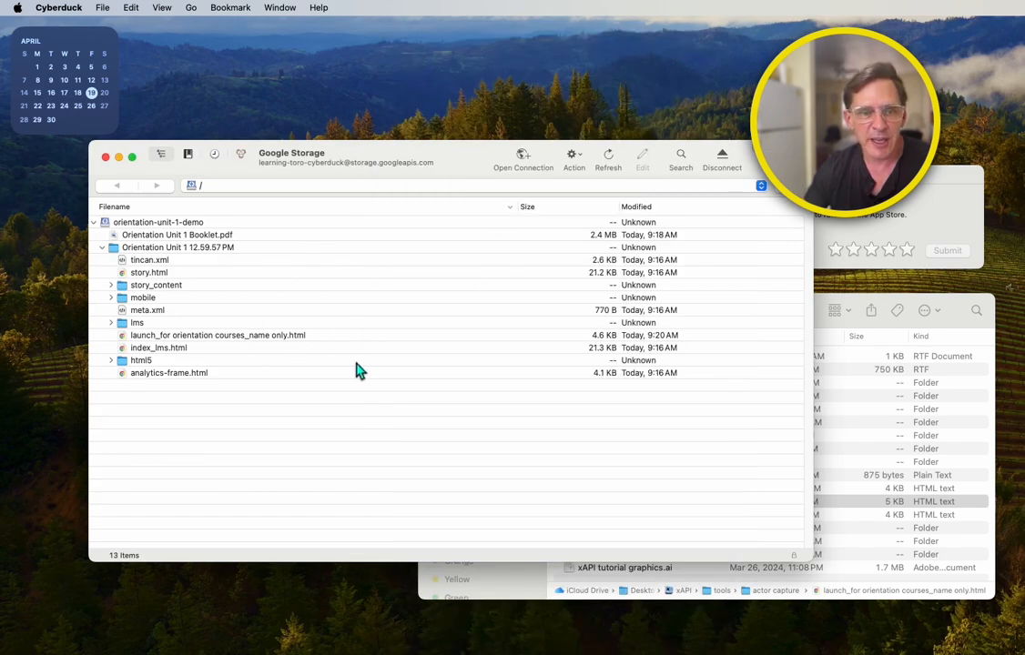
Copy the HTTPS URL of the uploaded launch_for orientation courses_name only.html file
click(180, 338)
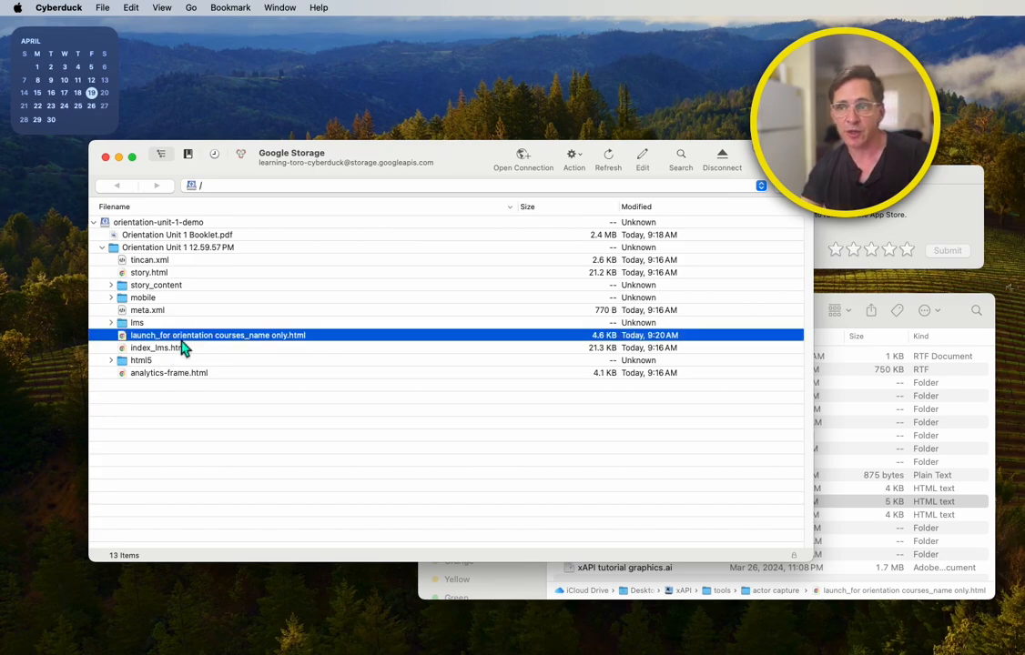
right_click(182, 341)
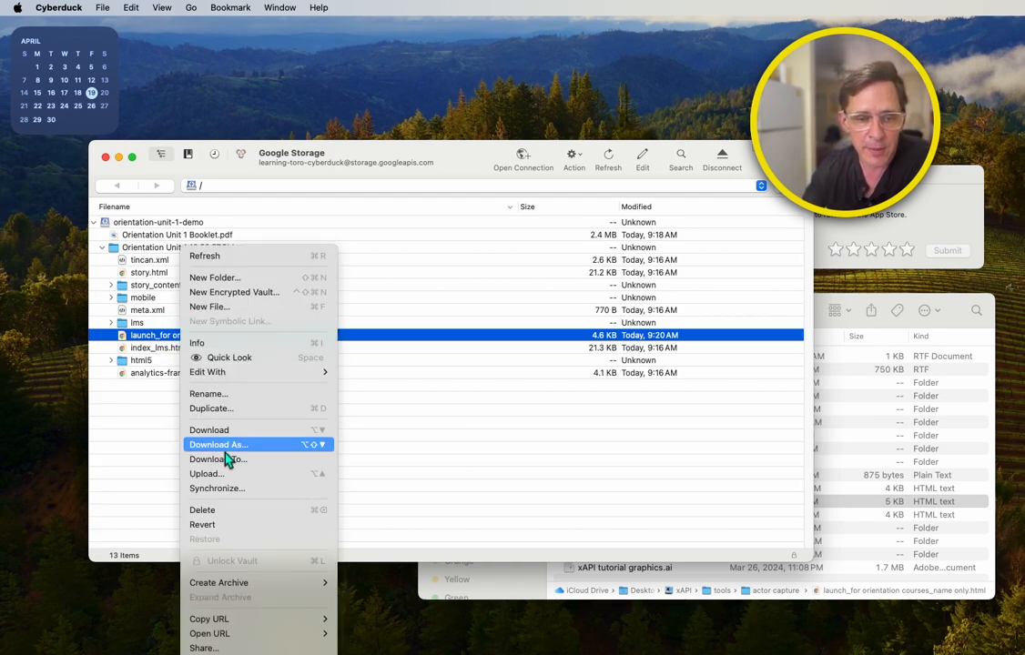
mouse_move(235, 621)
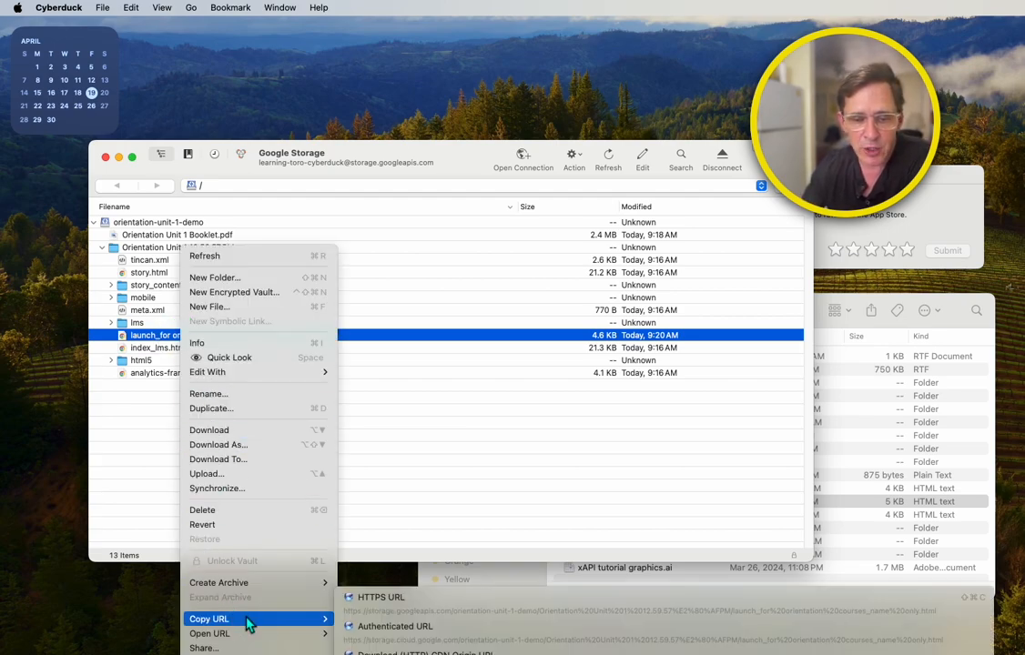
click(364, 590)
Switch to Chrome and open the launch page's copied URL in the current Google tab
mouse_move(5, 560)
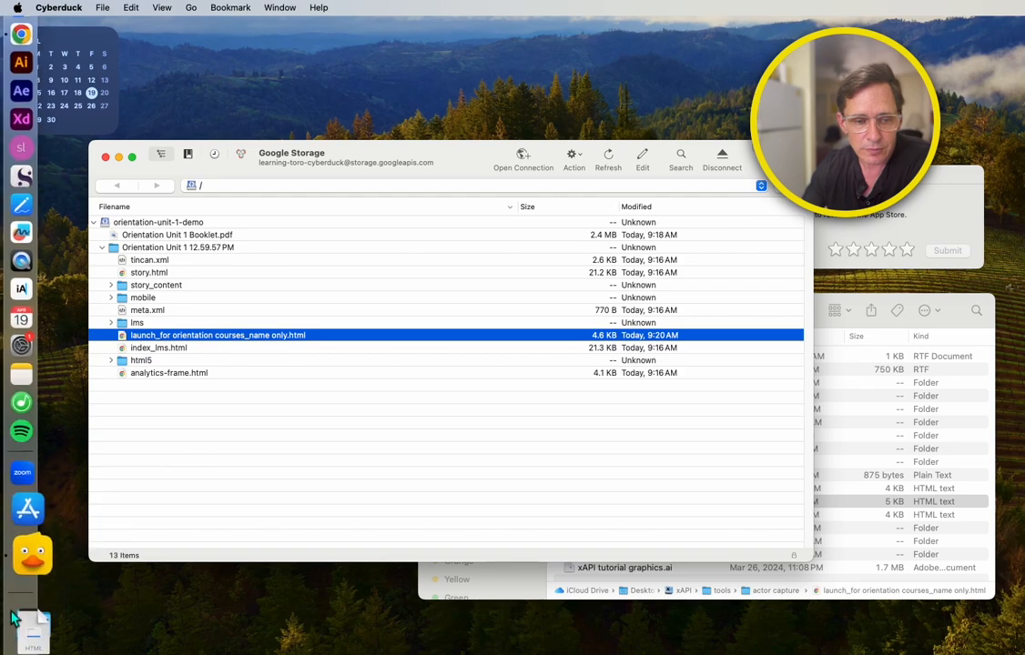
click(20, 642)
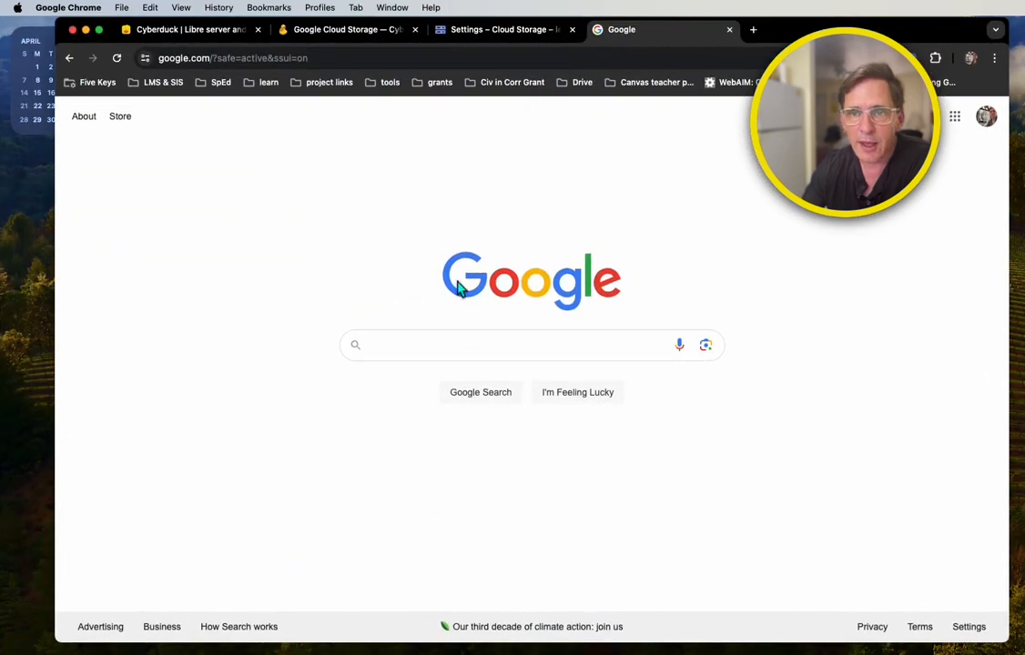
click(405, 66)
right_click(405, 66)
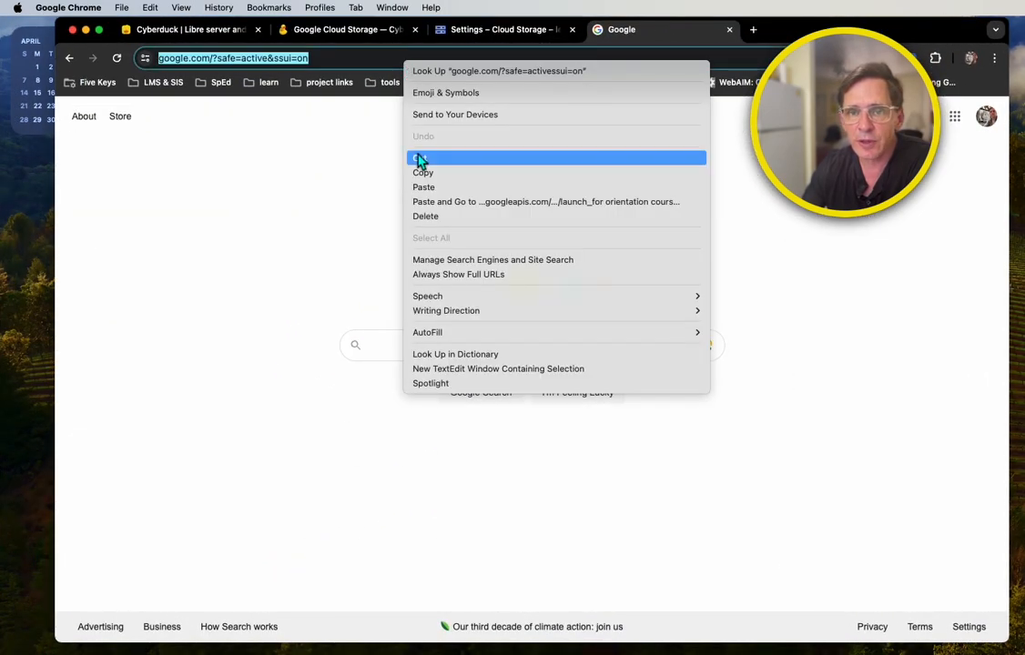
click(435, 191)
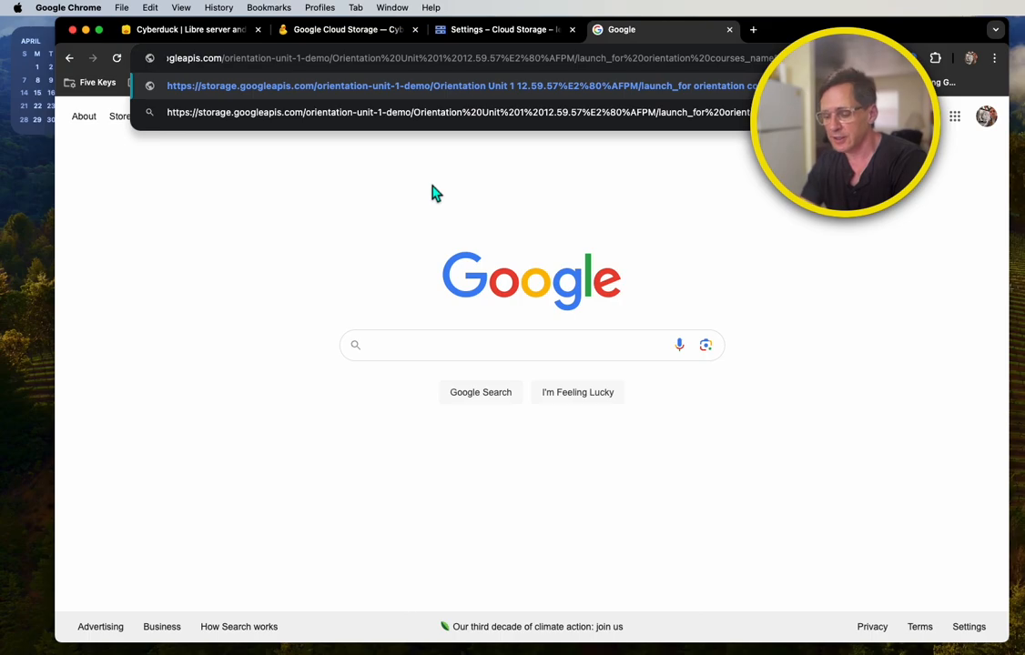
key(Return)
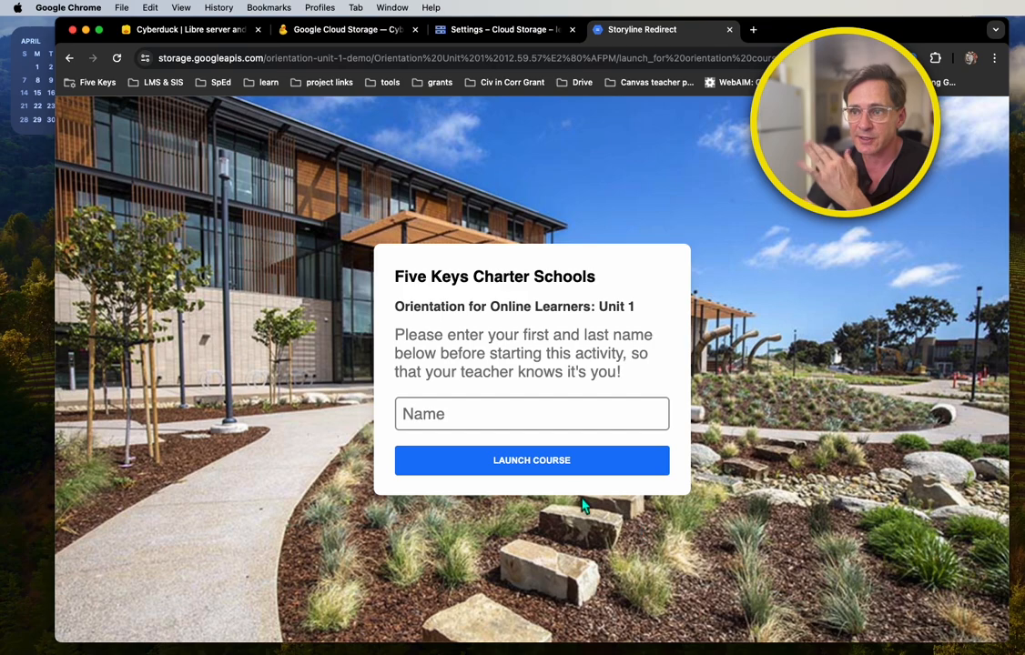
Remove the saved full-name suggestion, fill in the learner's first name and launch the Unit 1 course
click(530, 415)
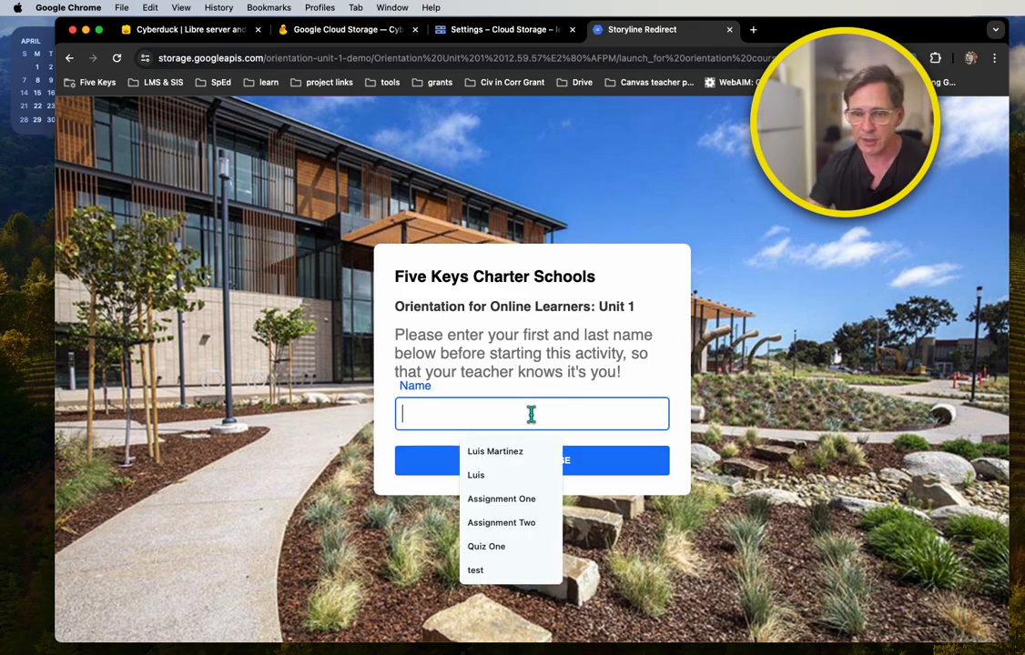
click(546, 450)
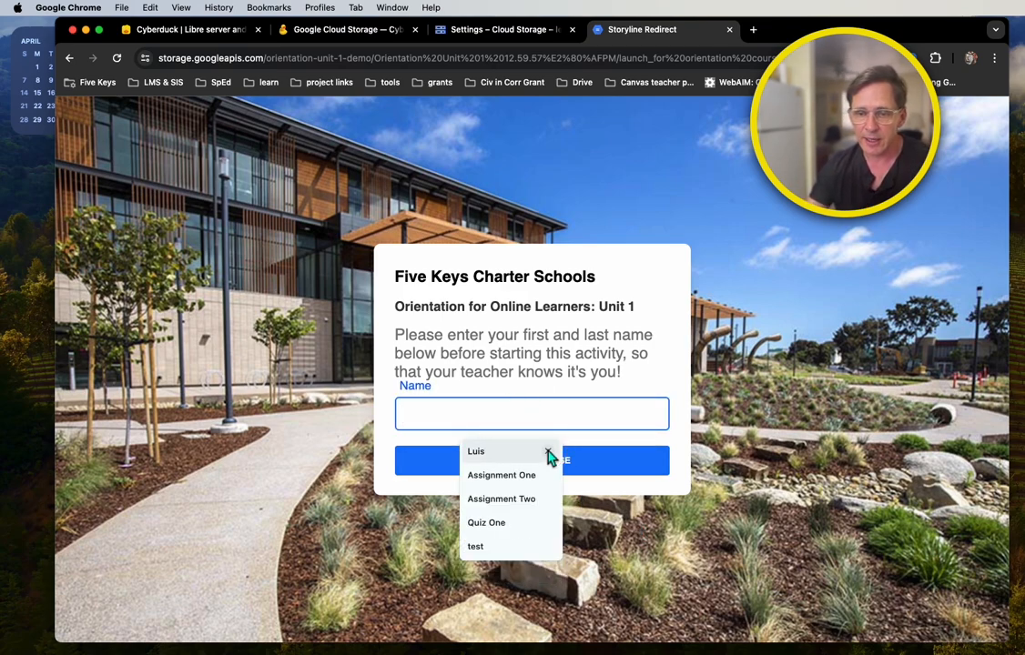
click(496, 453)
click(496, 464)
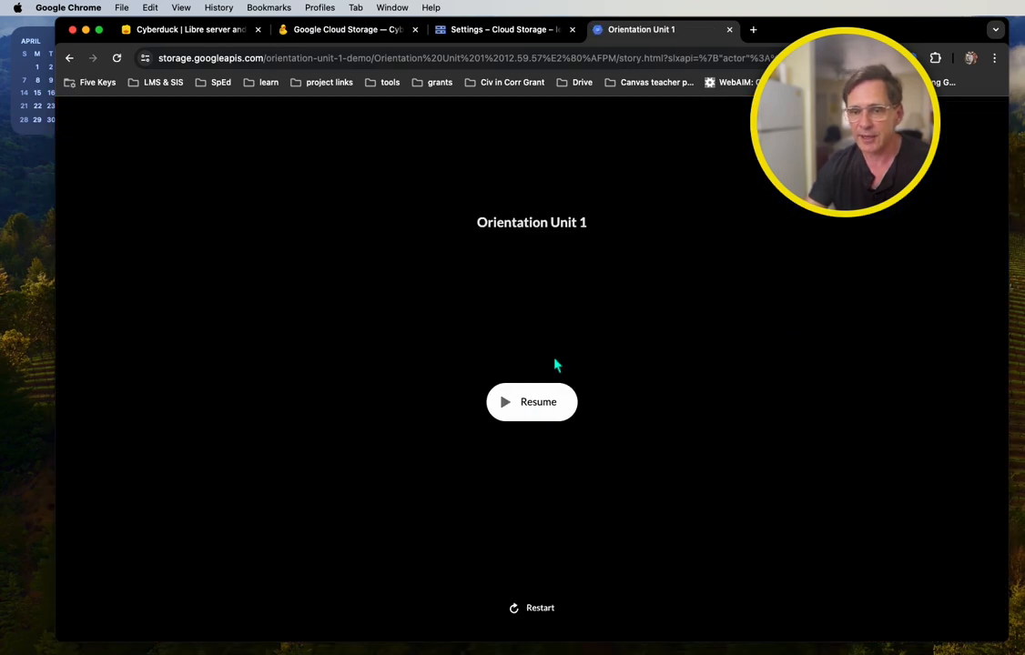
Resume the Orientation Unit 1 course to check that it plays, close its tab and minimize Chrome
click(549, 407)
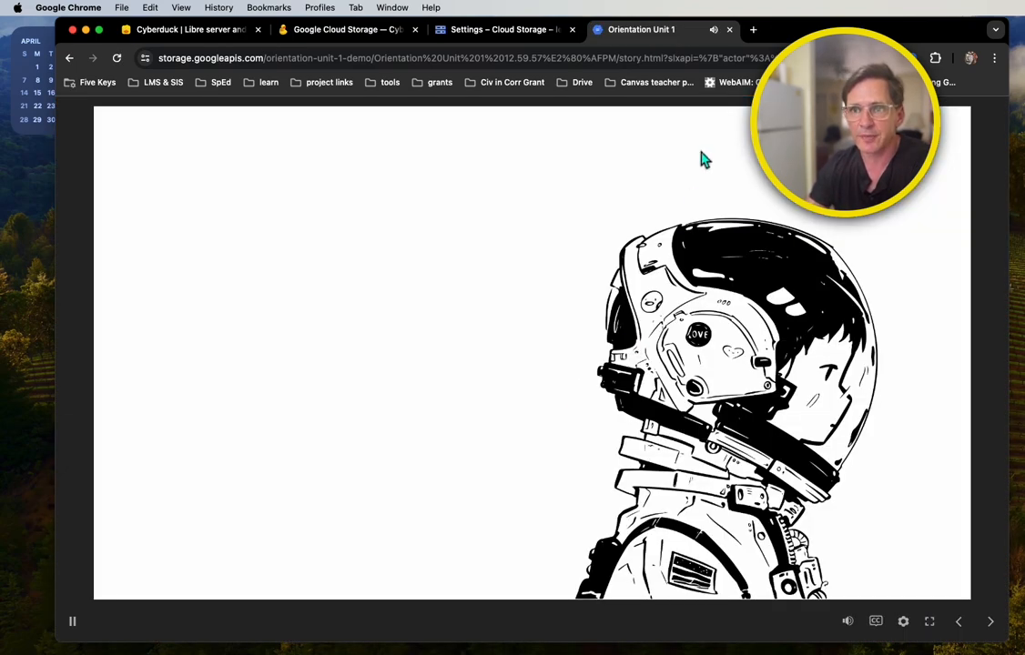
click(729, 29)
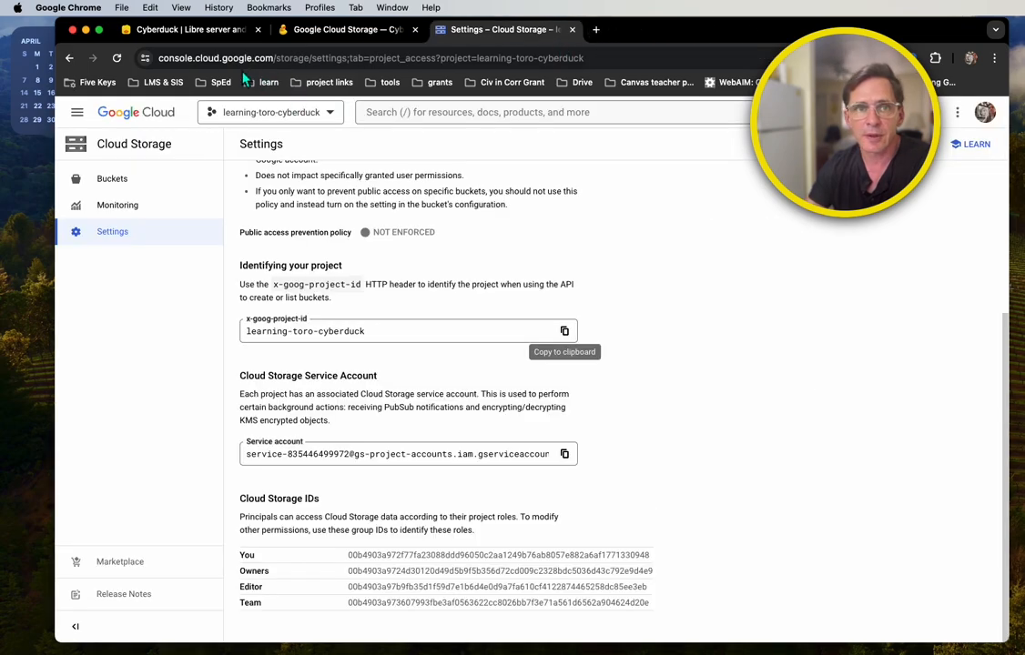
click(86, 30)
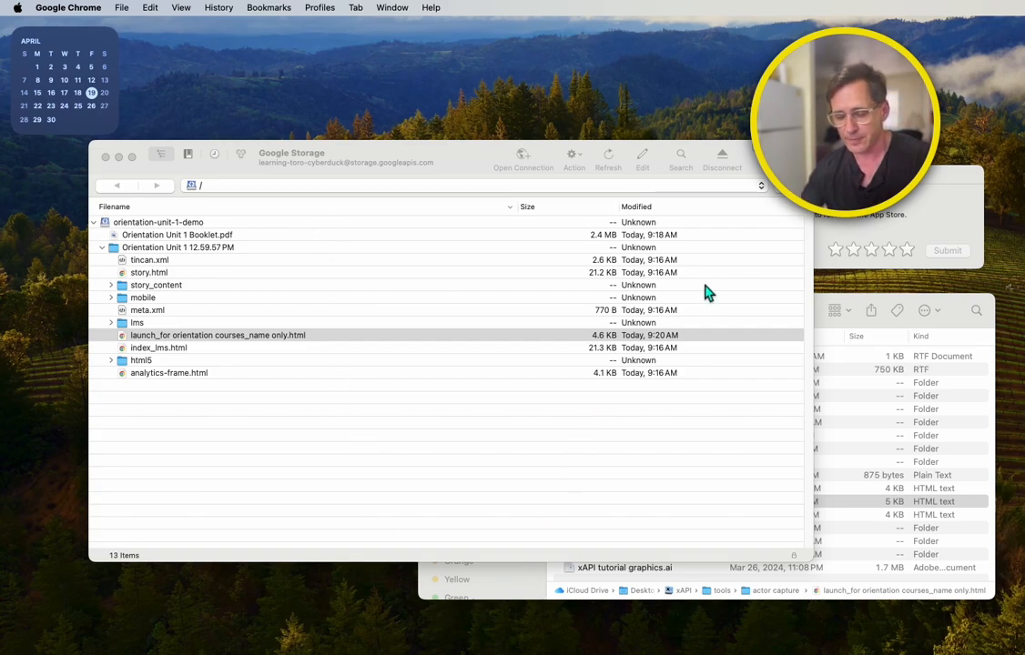
key(super+shift+5)
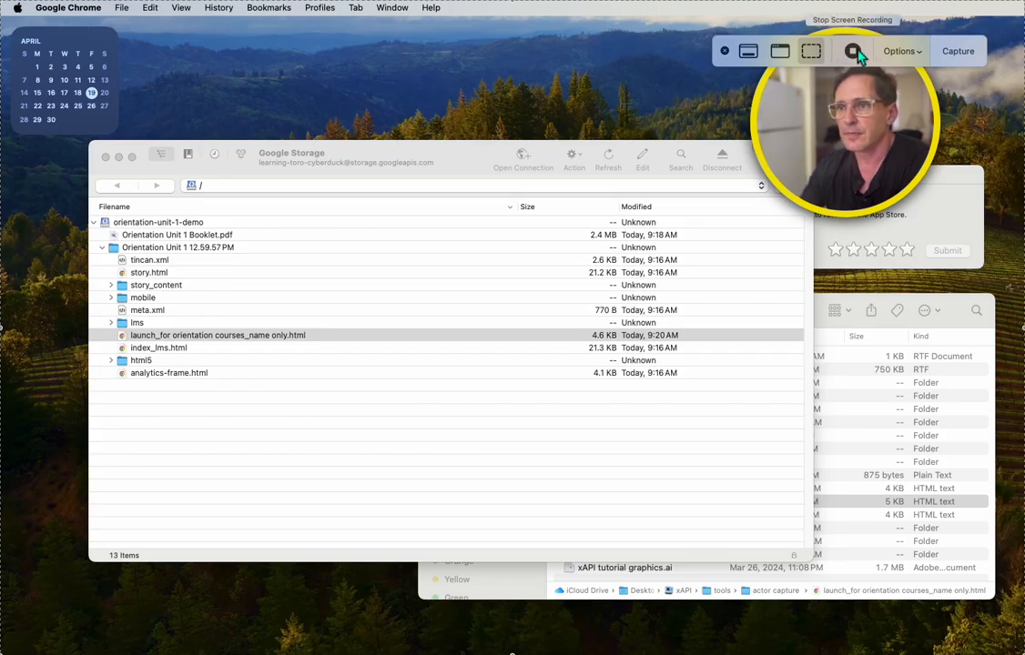